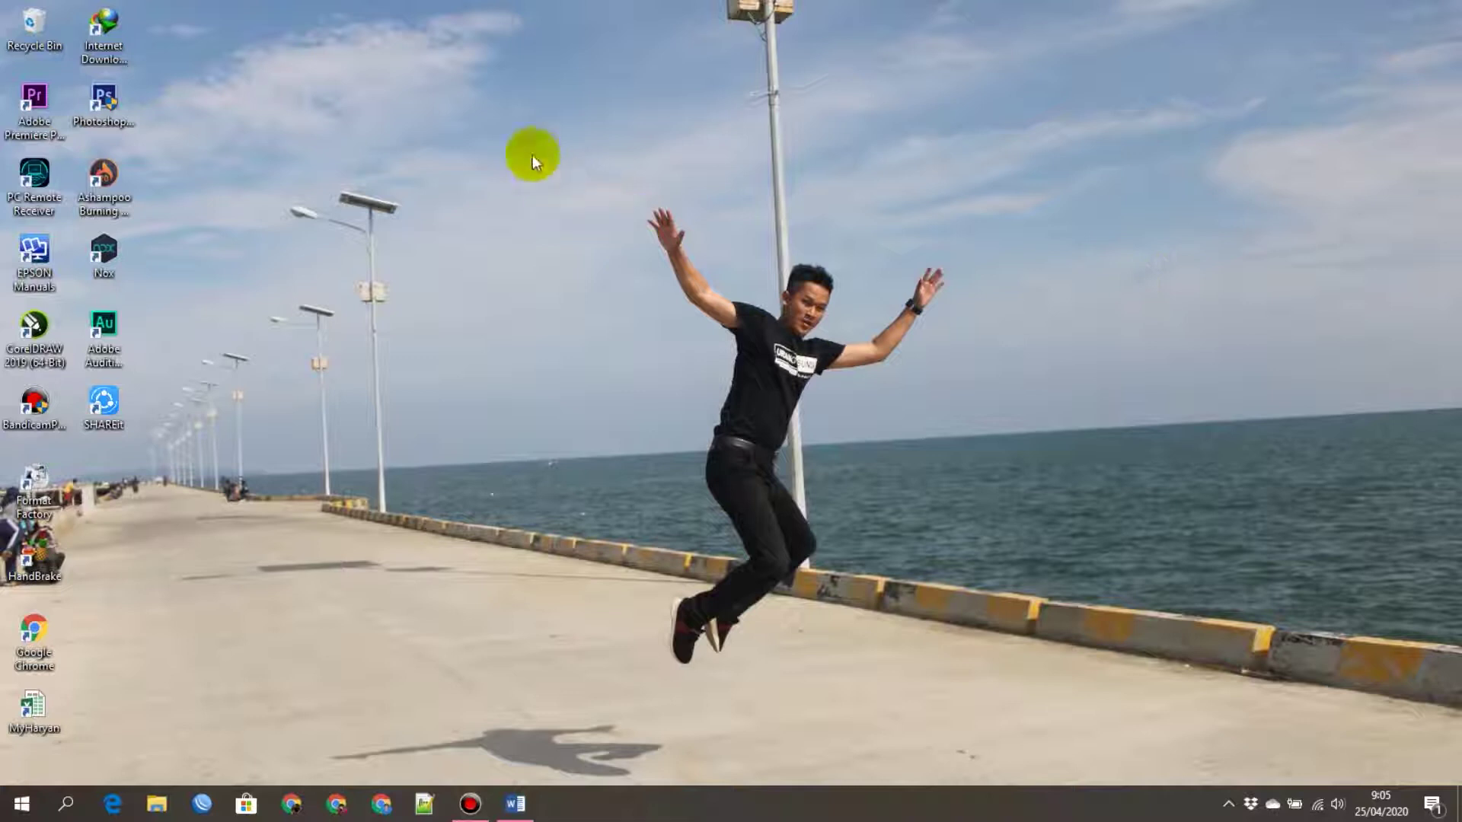
Step: Refresh the desktop and restore the finished letterhead in Document1
right_click(528, 149)
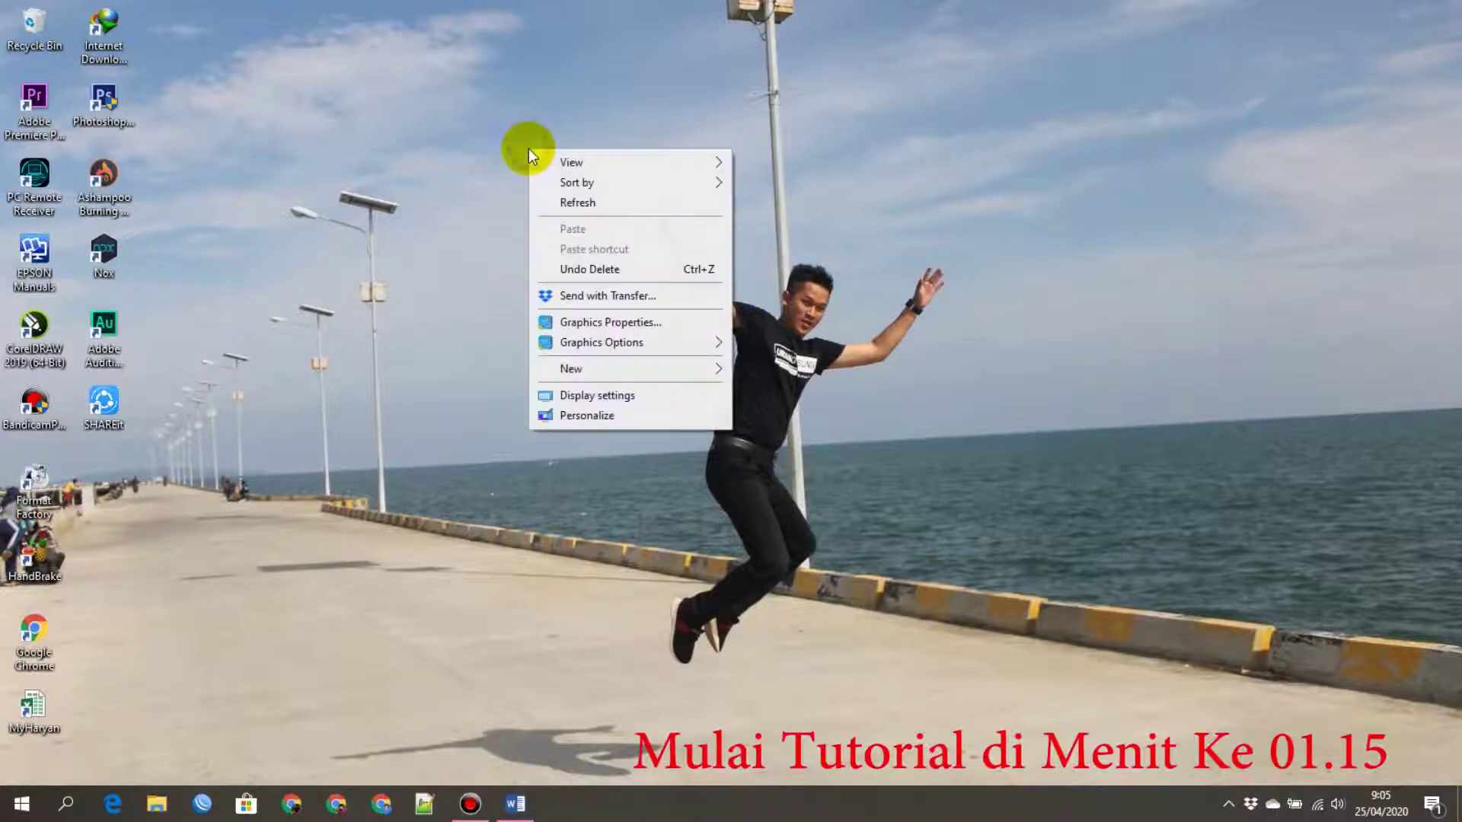
click(573, 204)
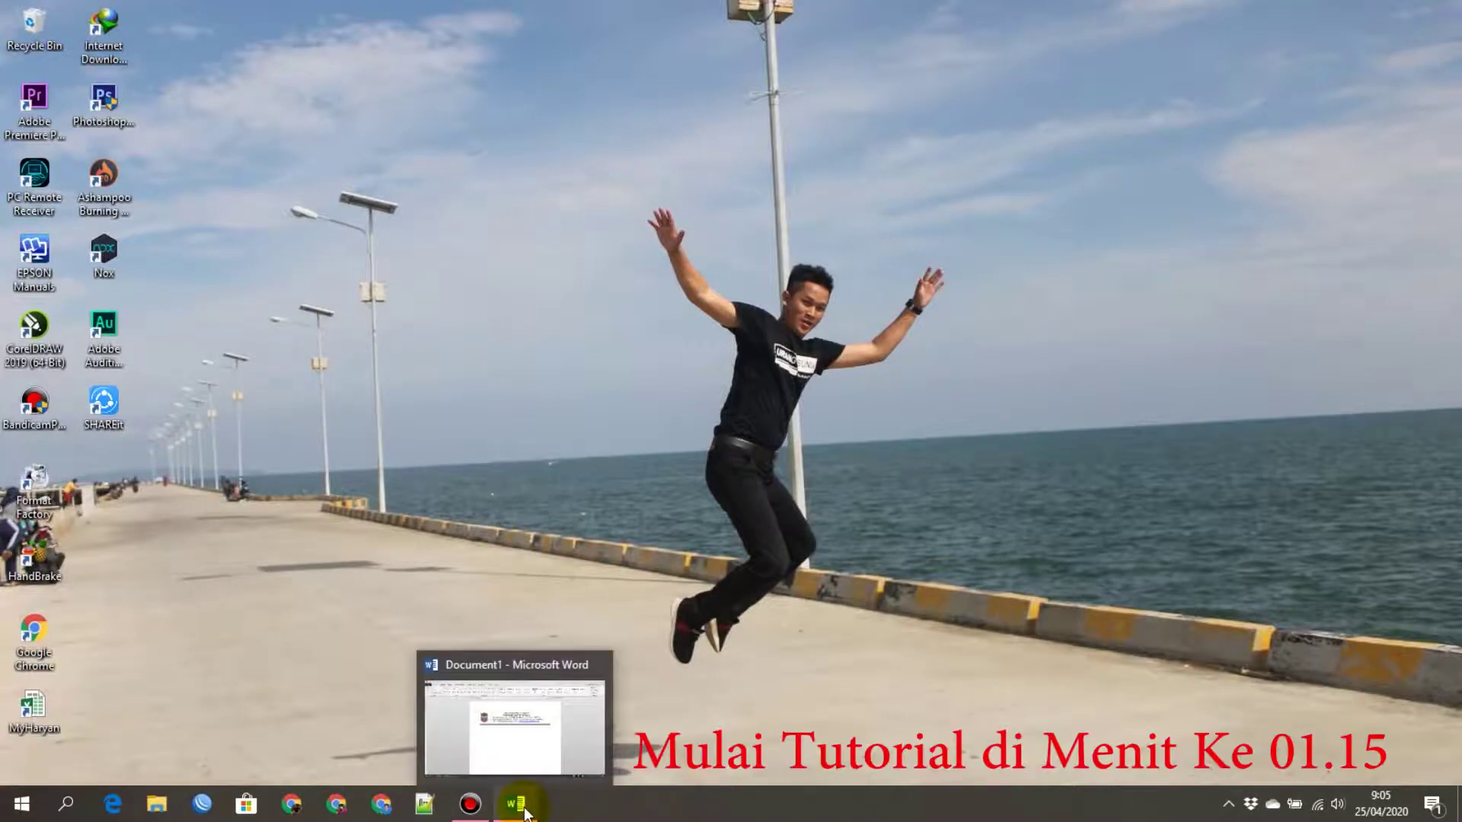
click(516, 803)
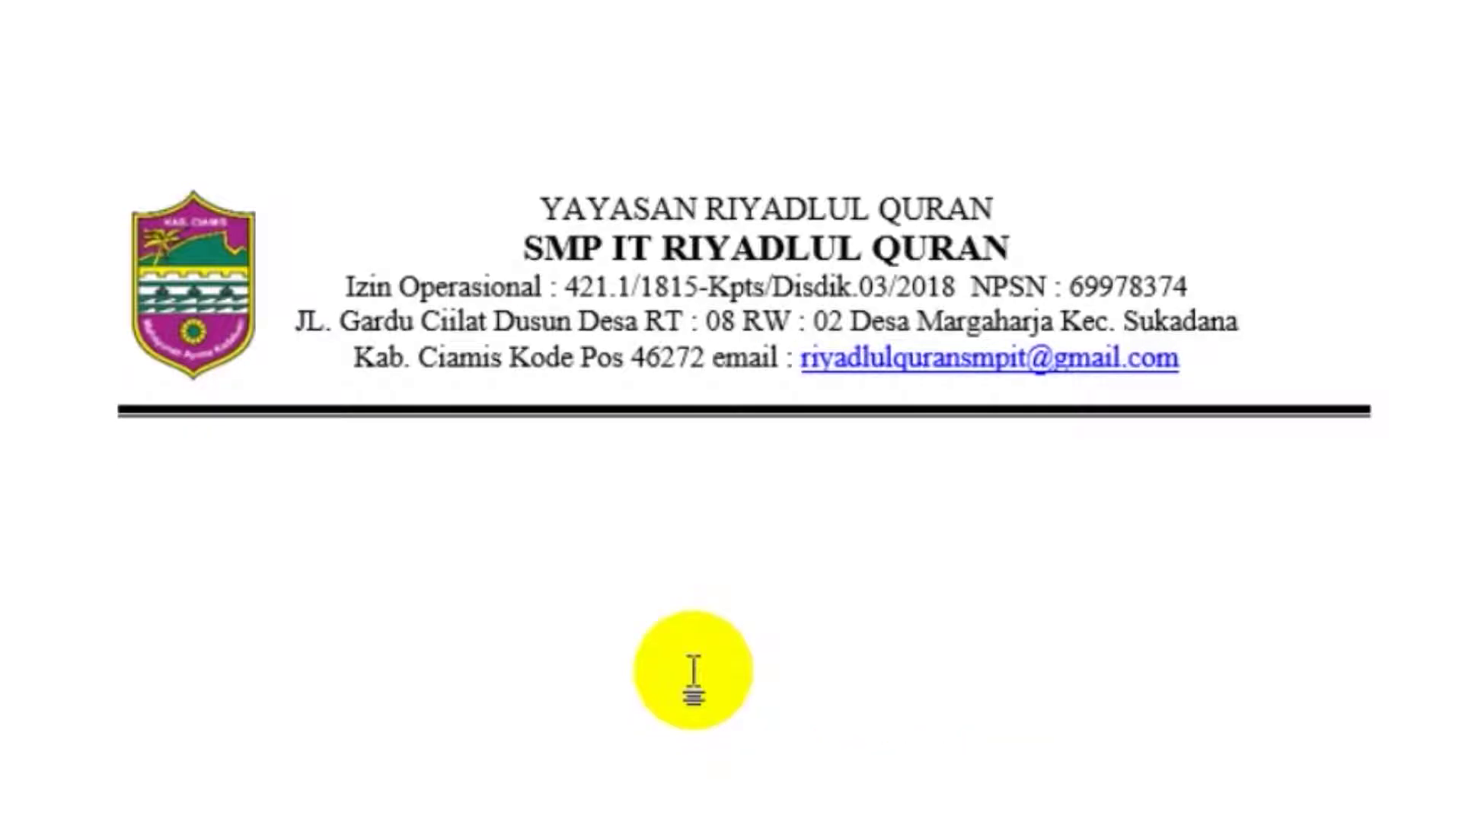
mouse_move(628, 212)
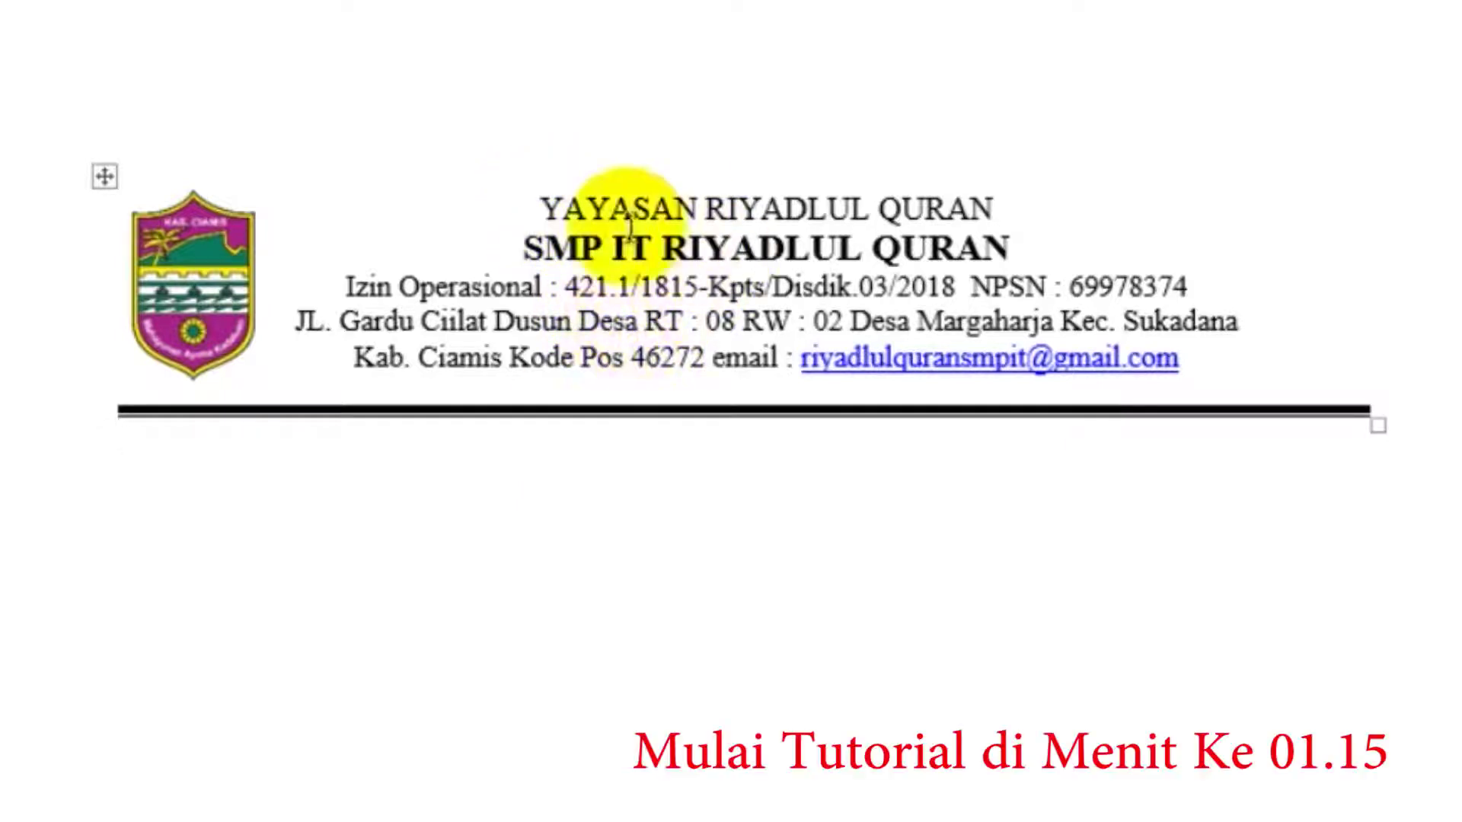
Step: Inspect the letterhead's title lines, school details block and logo to see how it is built
mouse_move(539, 204)
mouse_down()
mouse_move(876, 293)
mouse_move(1012, 358)
mouse_up()
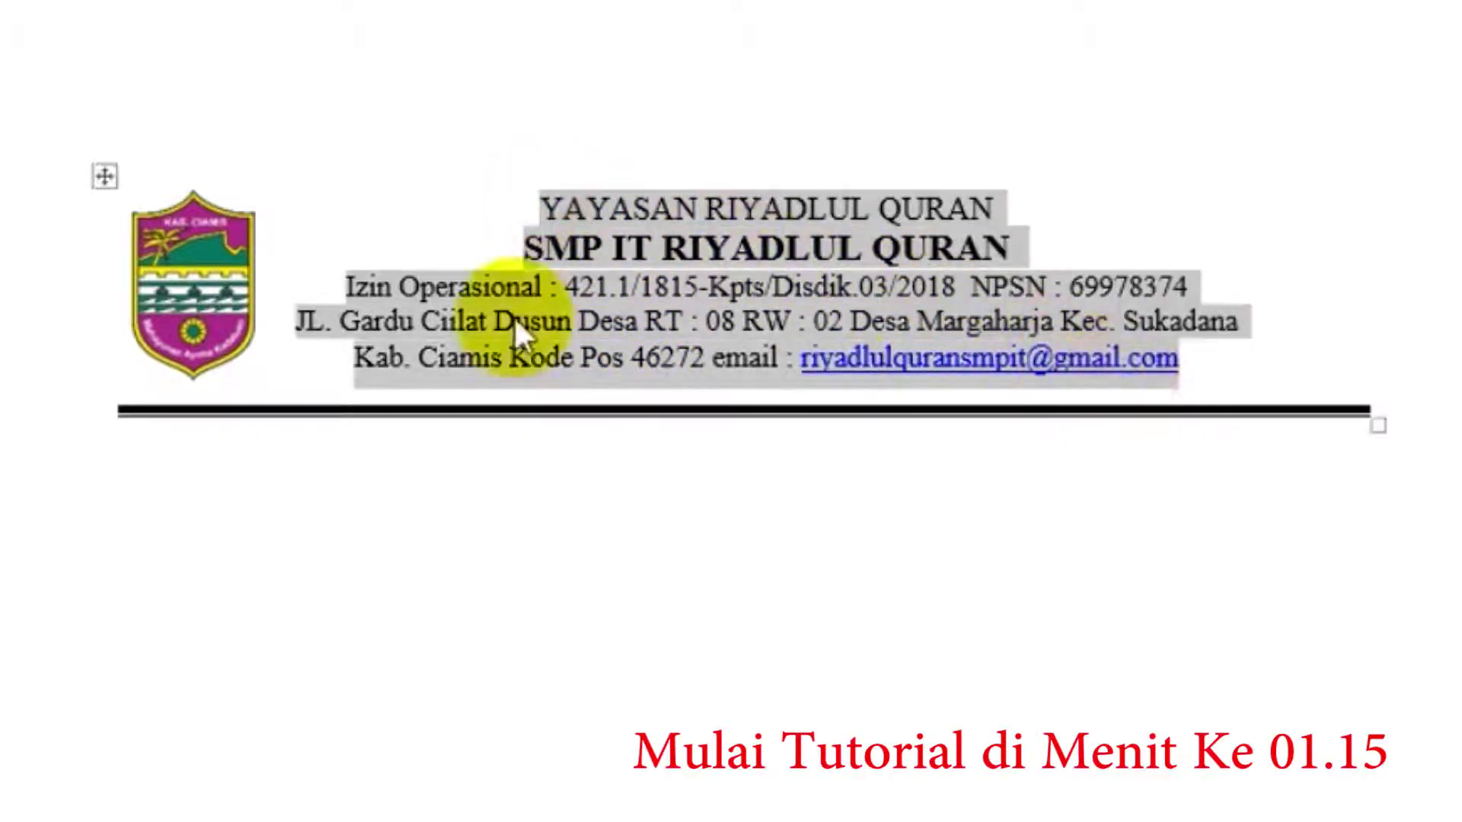
click(225, 293)
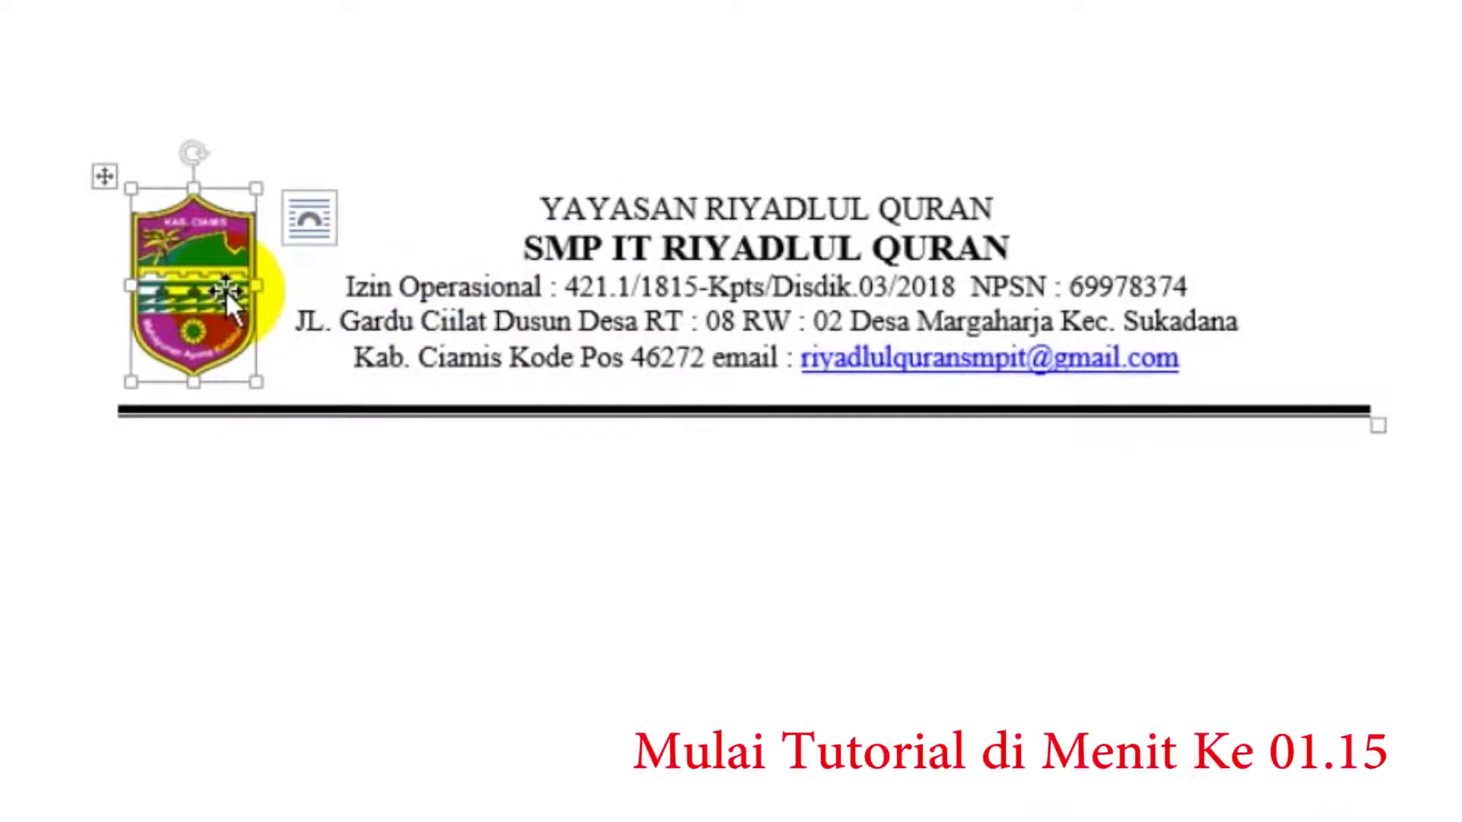
click(376, 561)
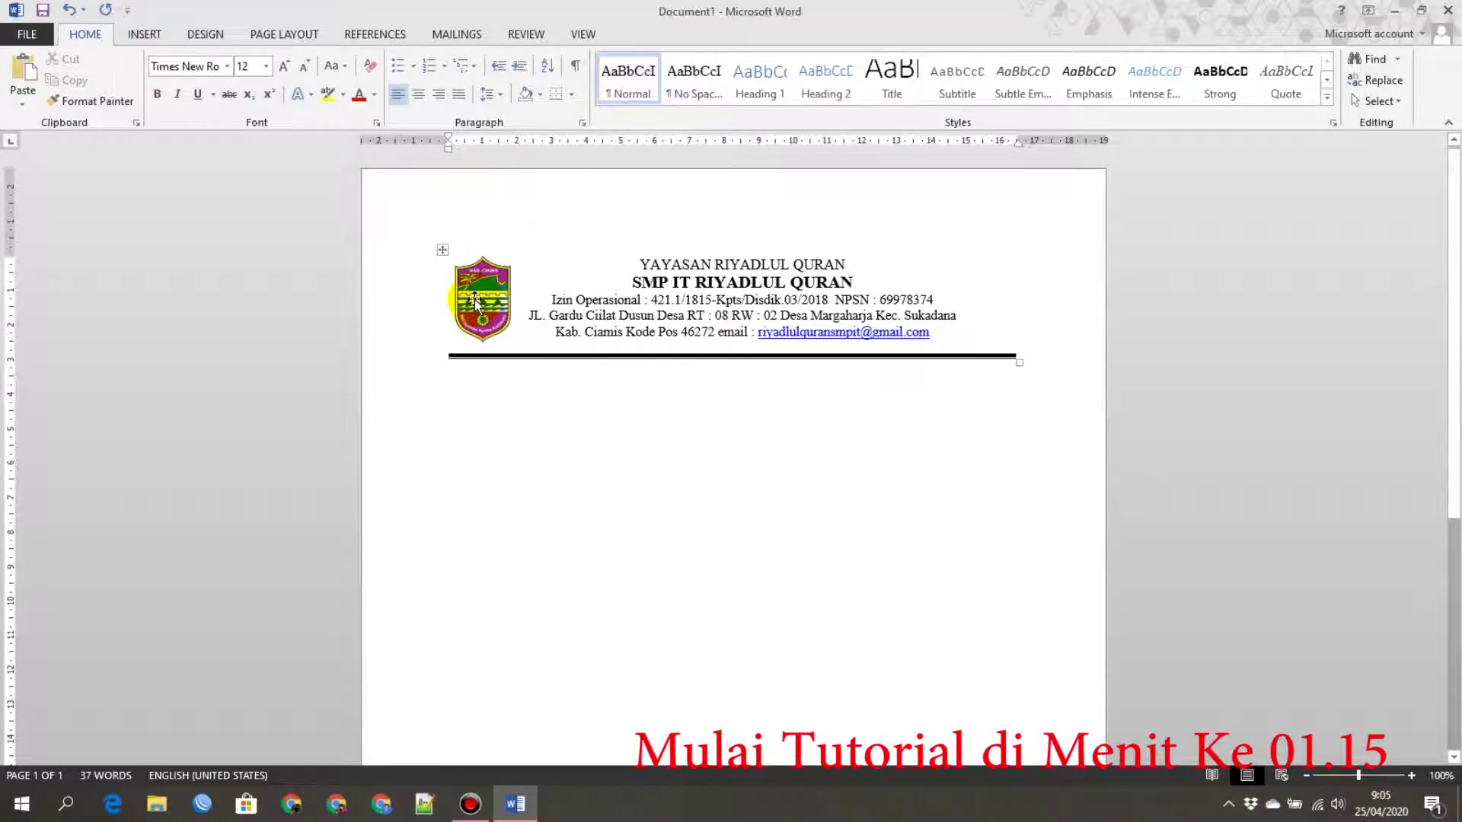
click(621, 260)
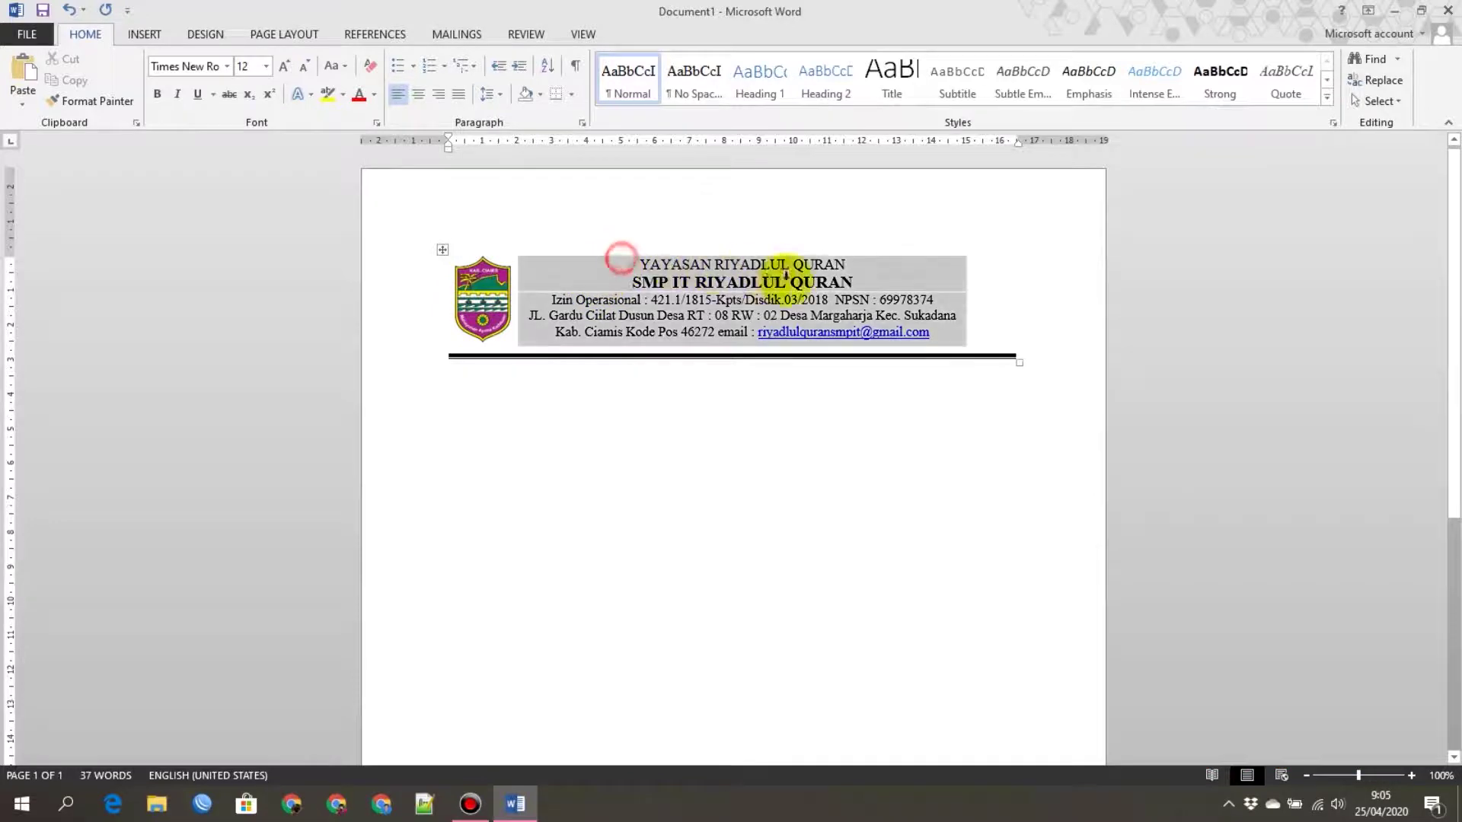
click(484, 300)
click(565, 423)
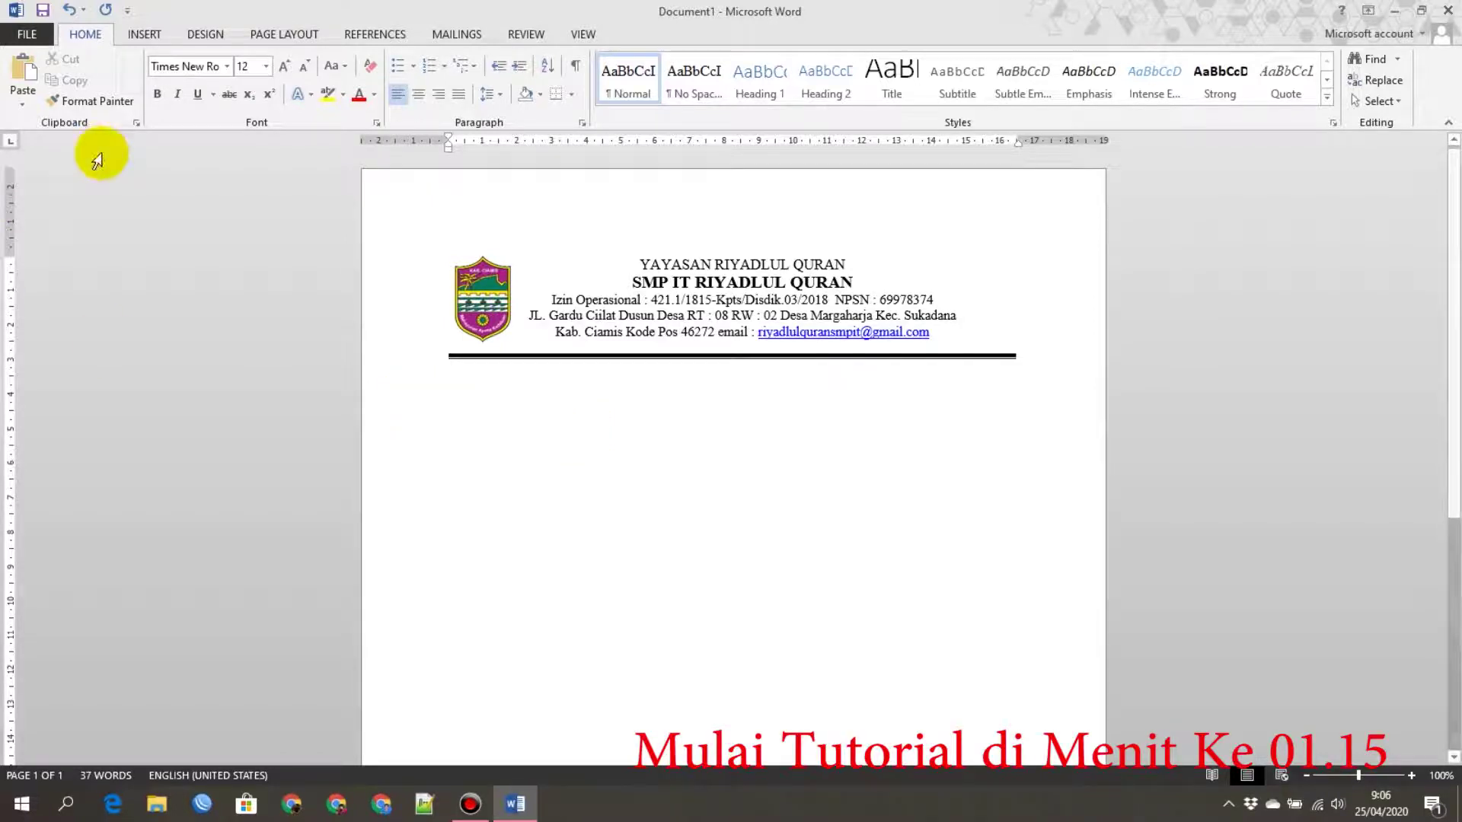
Step: Create a new blank document from File > New
click(40, 39)
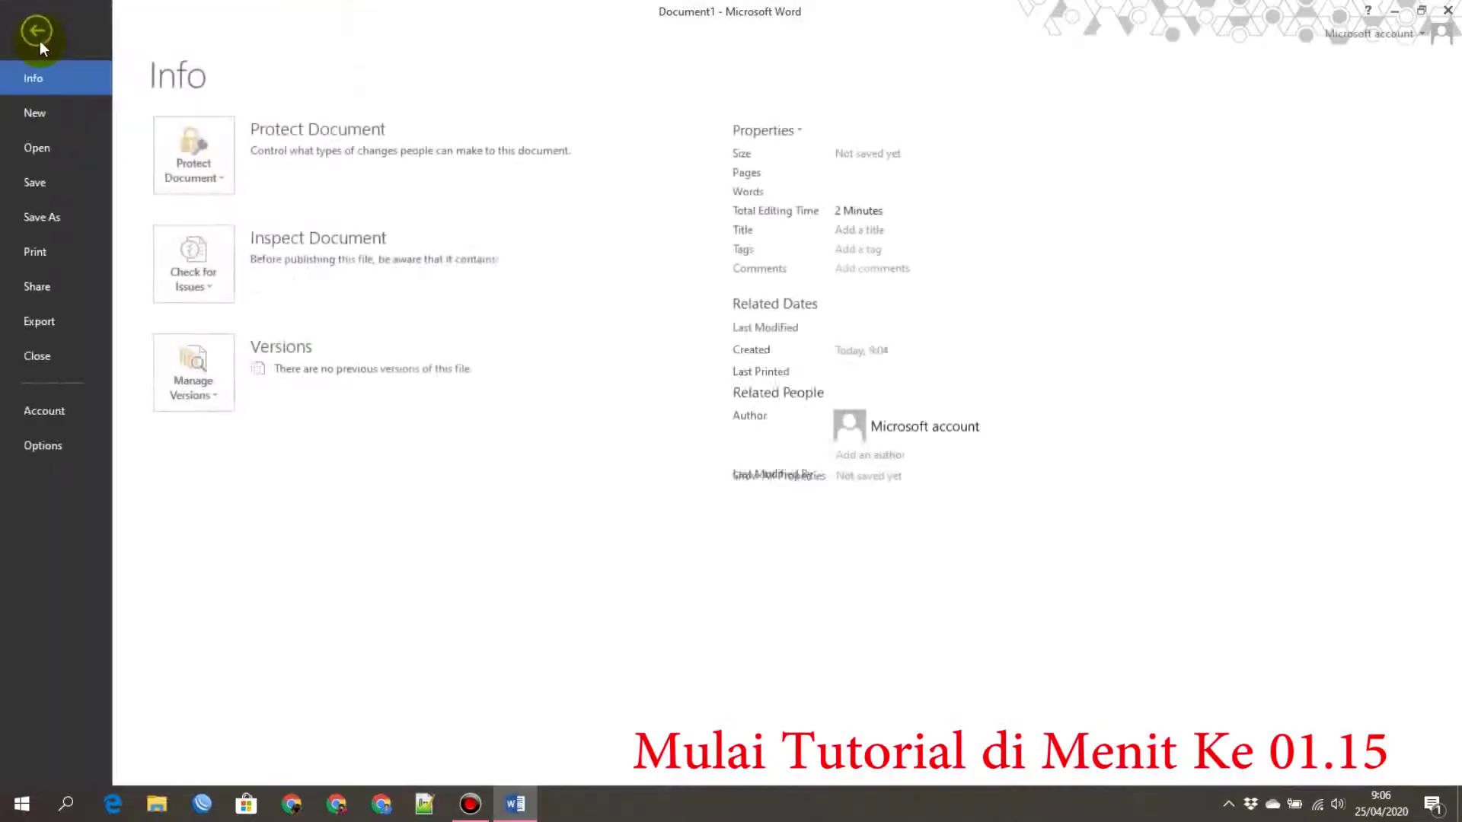
click(39, 113)
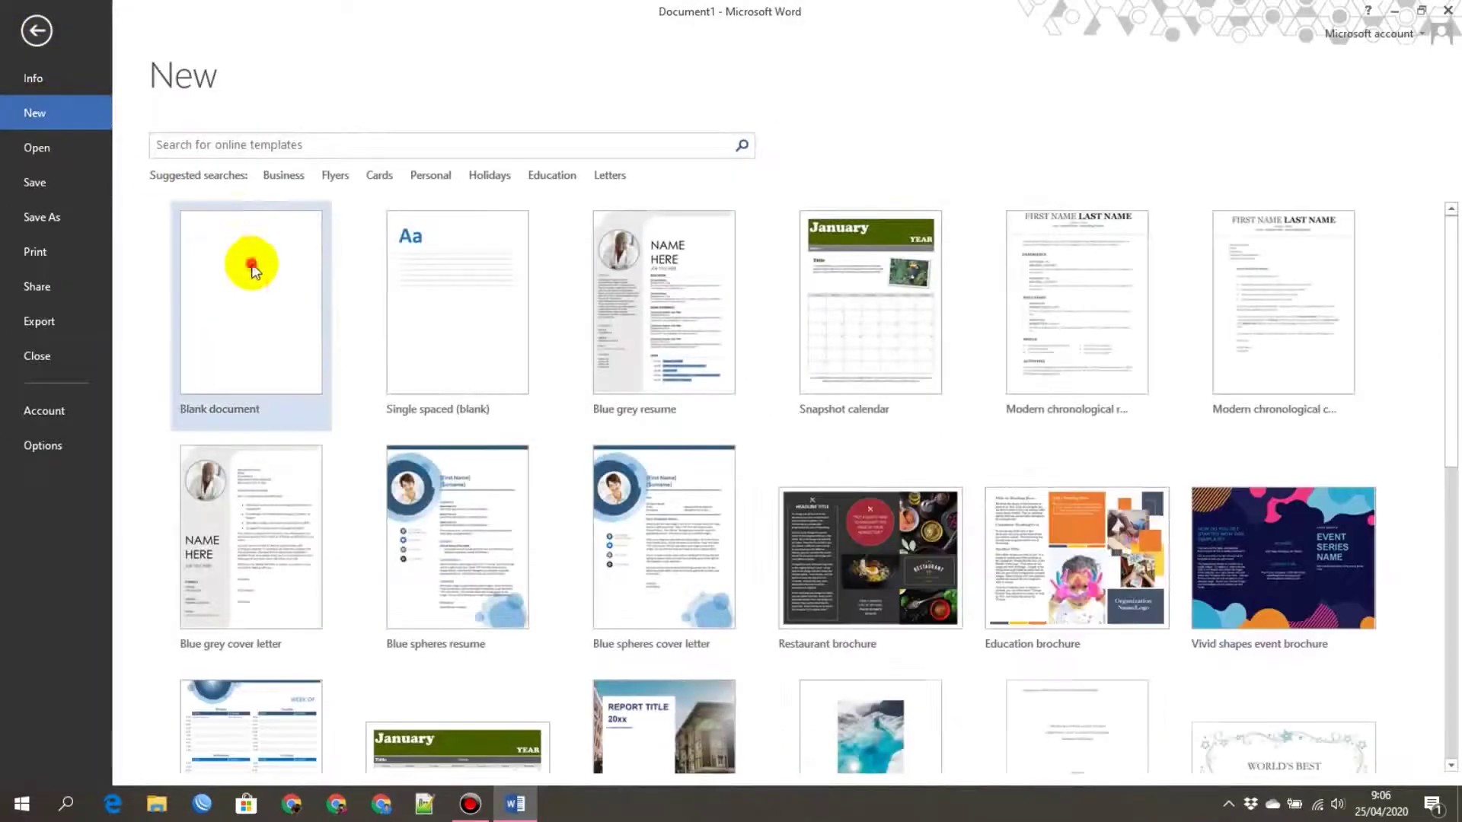
click(244, 261)
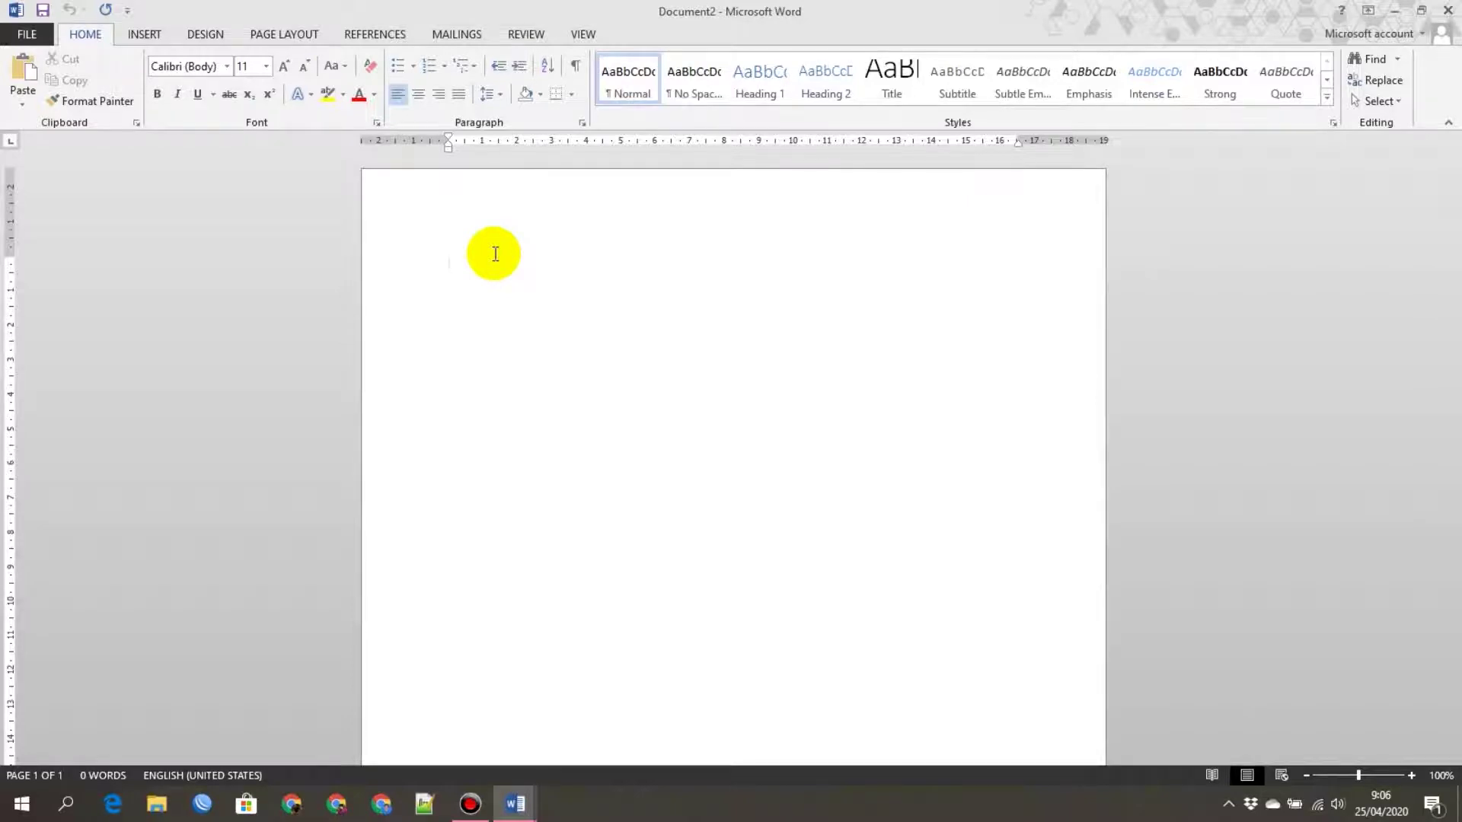
Step: Check the logo and address in the finished letterhead, then return to the new document
click(153, 38)
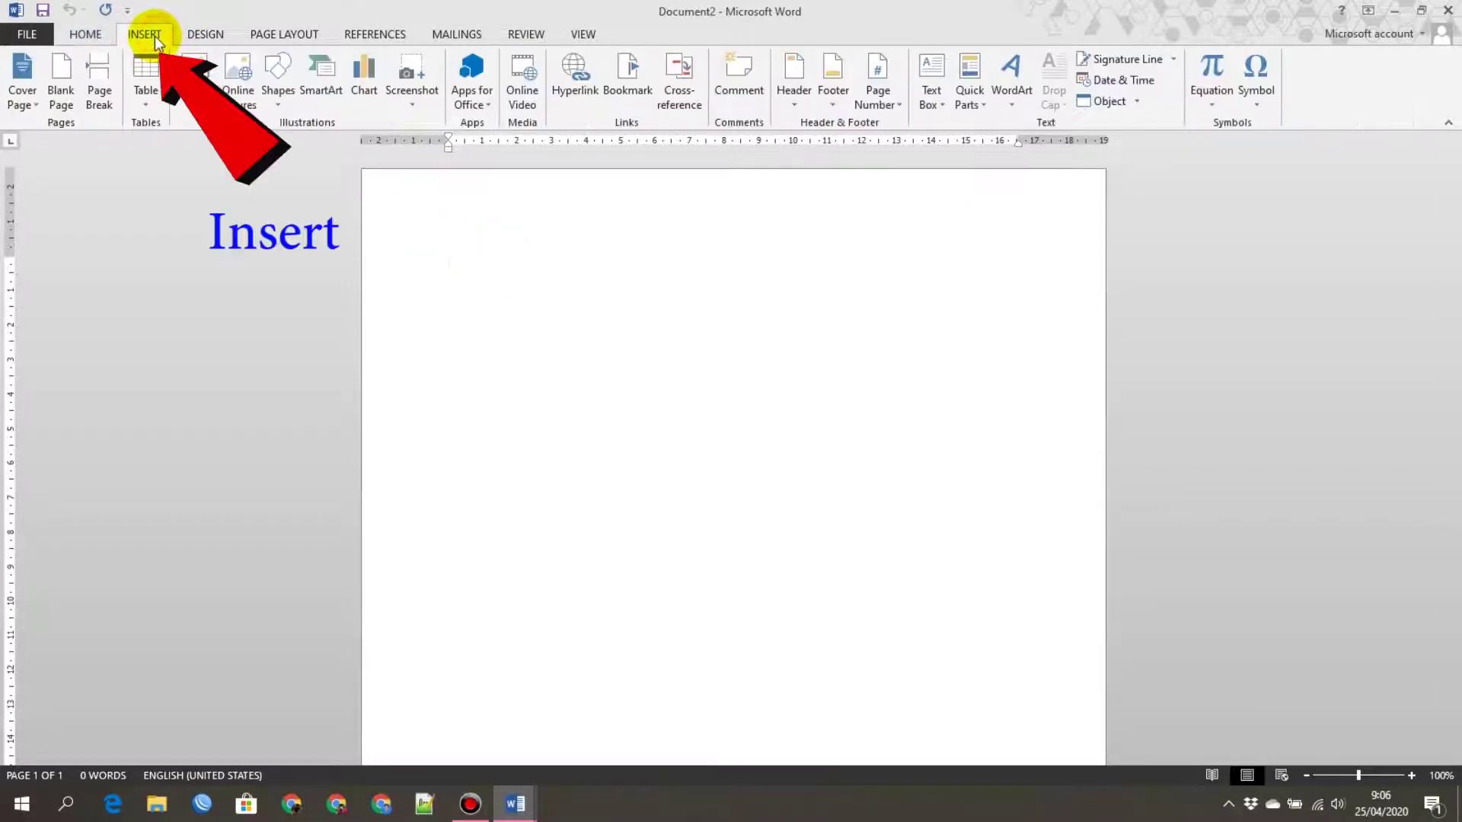
click(148, 106)
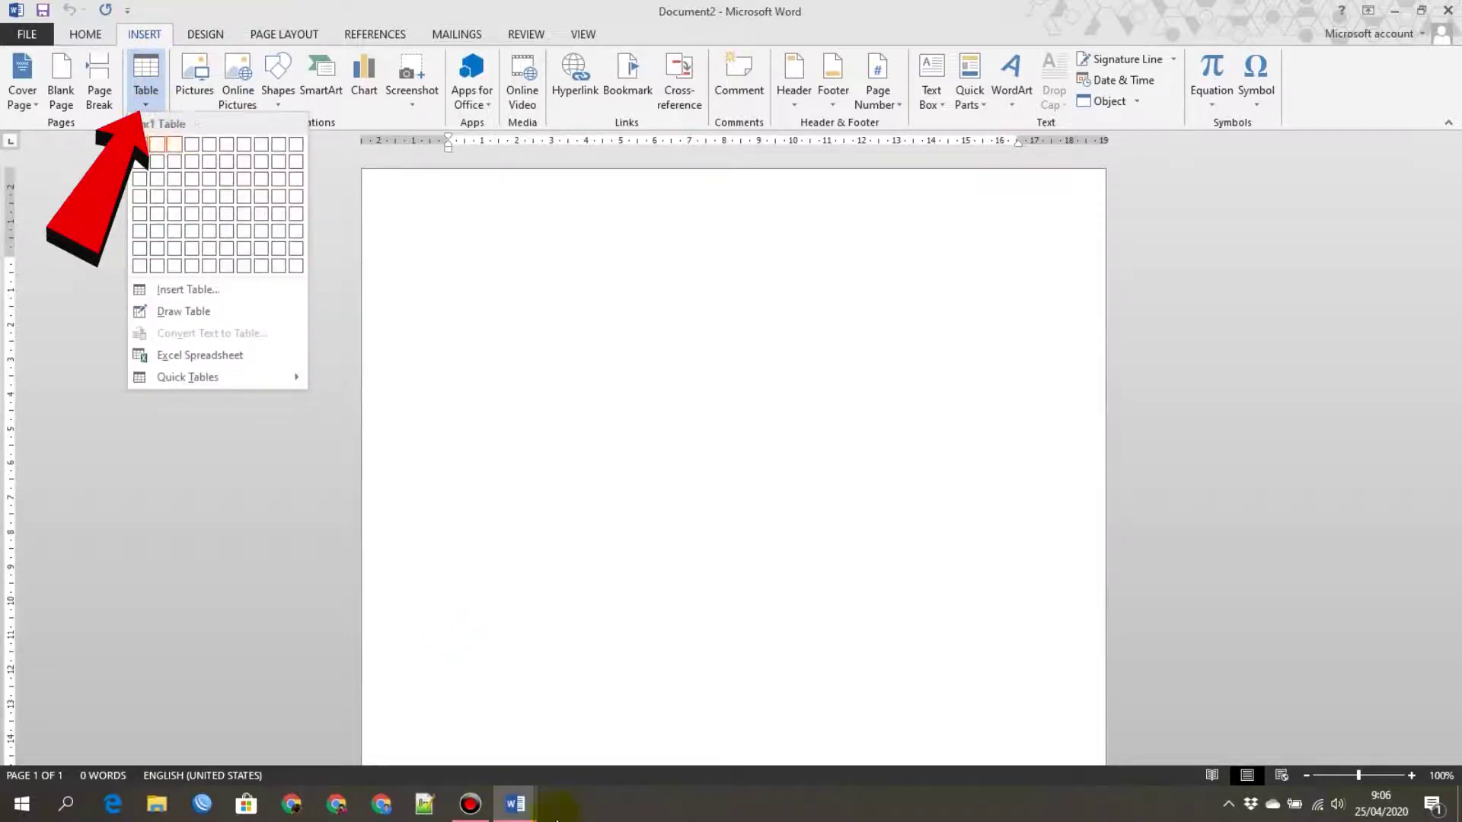
click(518, 799)
click(449, 720)
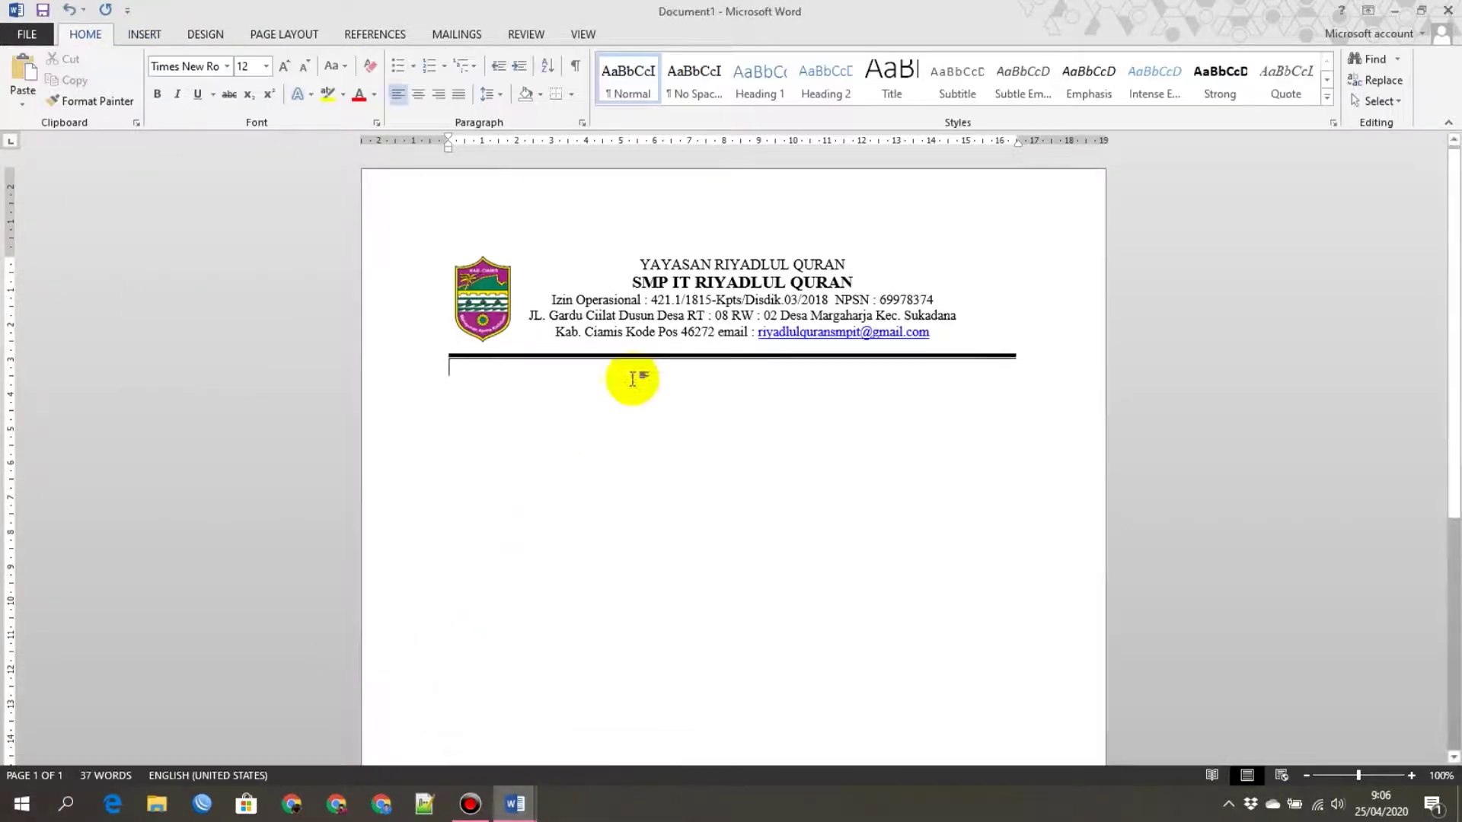
click(491, 289)
click(656, 315)
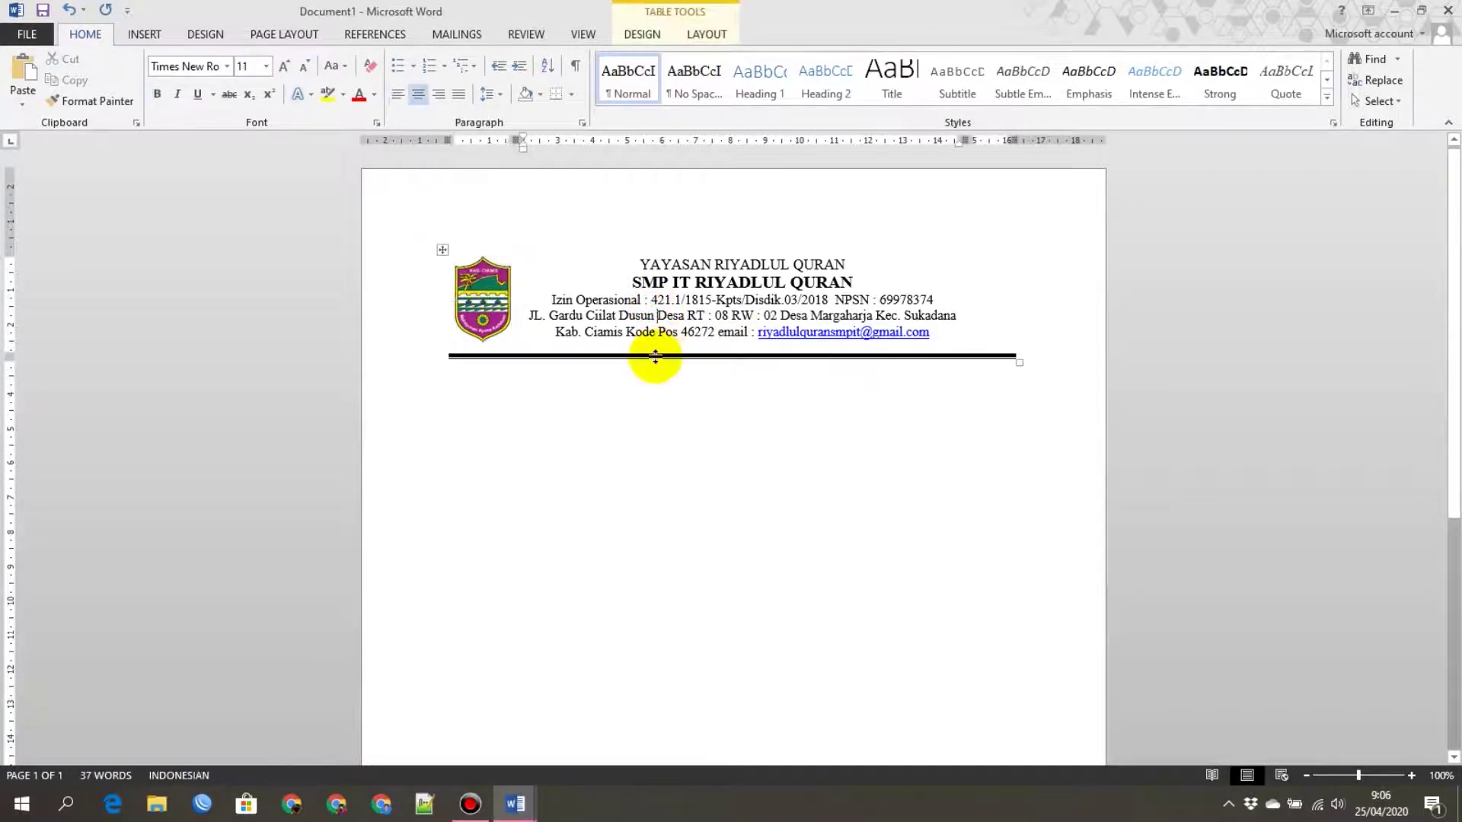
click(515, 803)
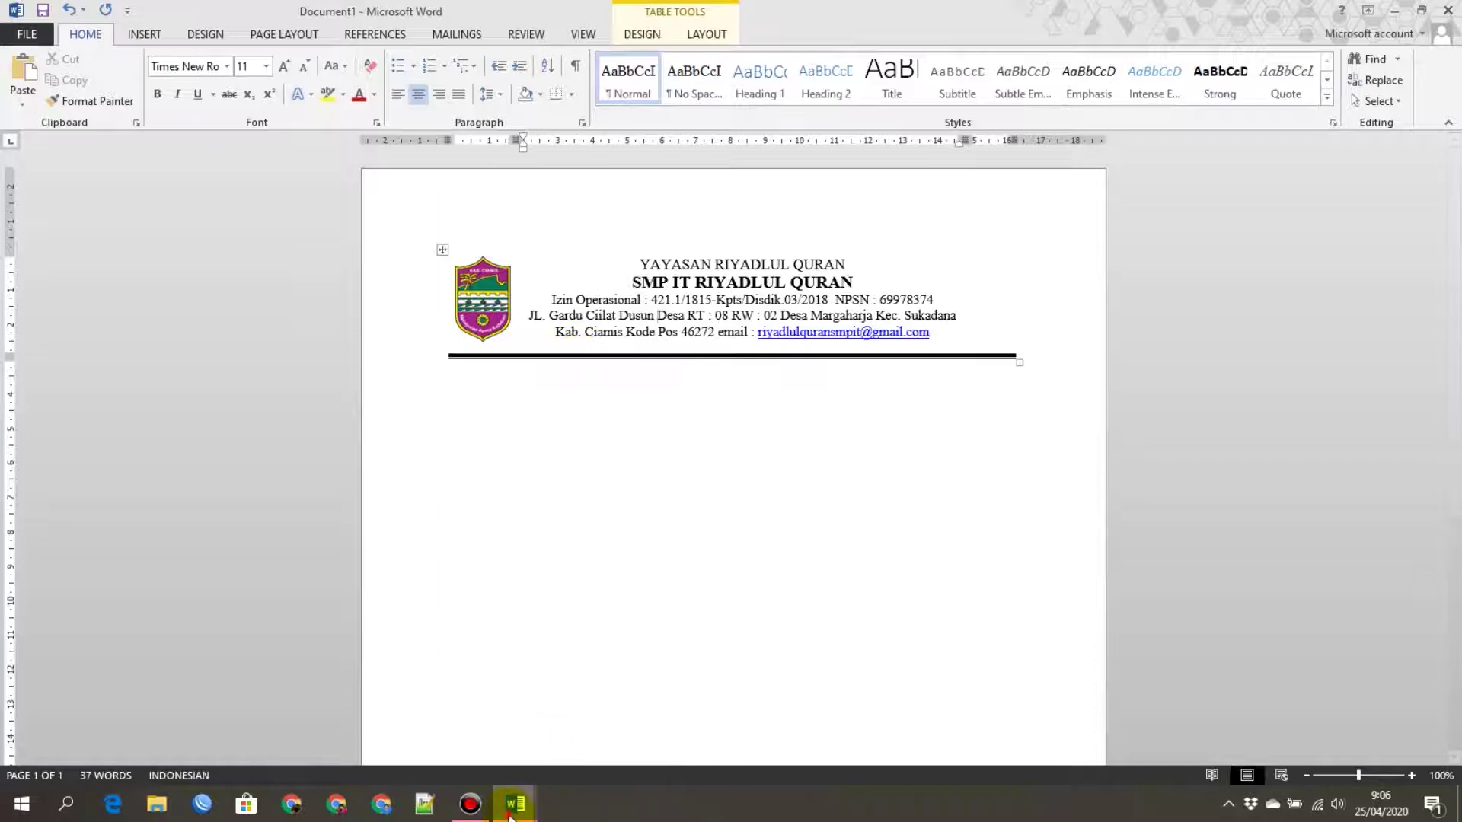
click(531, 739)
Step: Insert a one-row, two-column table and drag the divider left to narrow the logo column
click(143, 105)
click(156, 145)
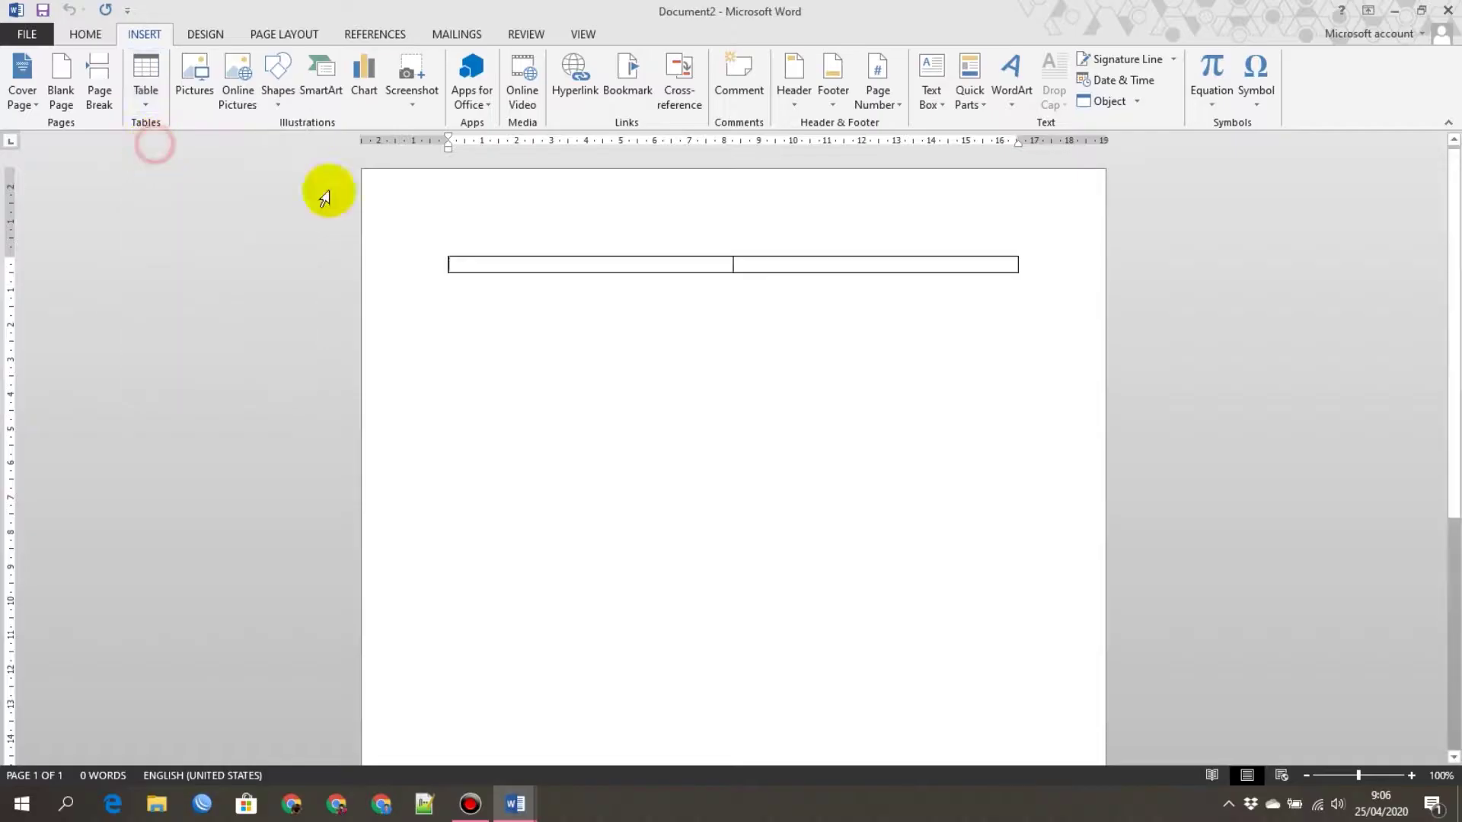
click(729, 262)
drag(728, 262, 560, 263)
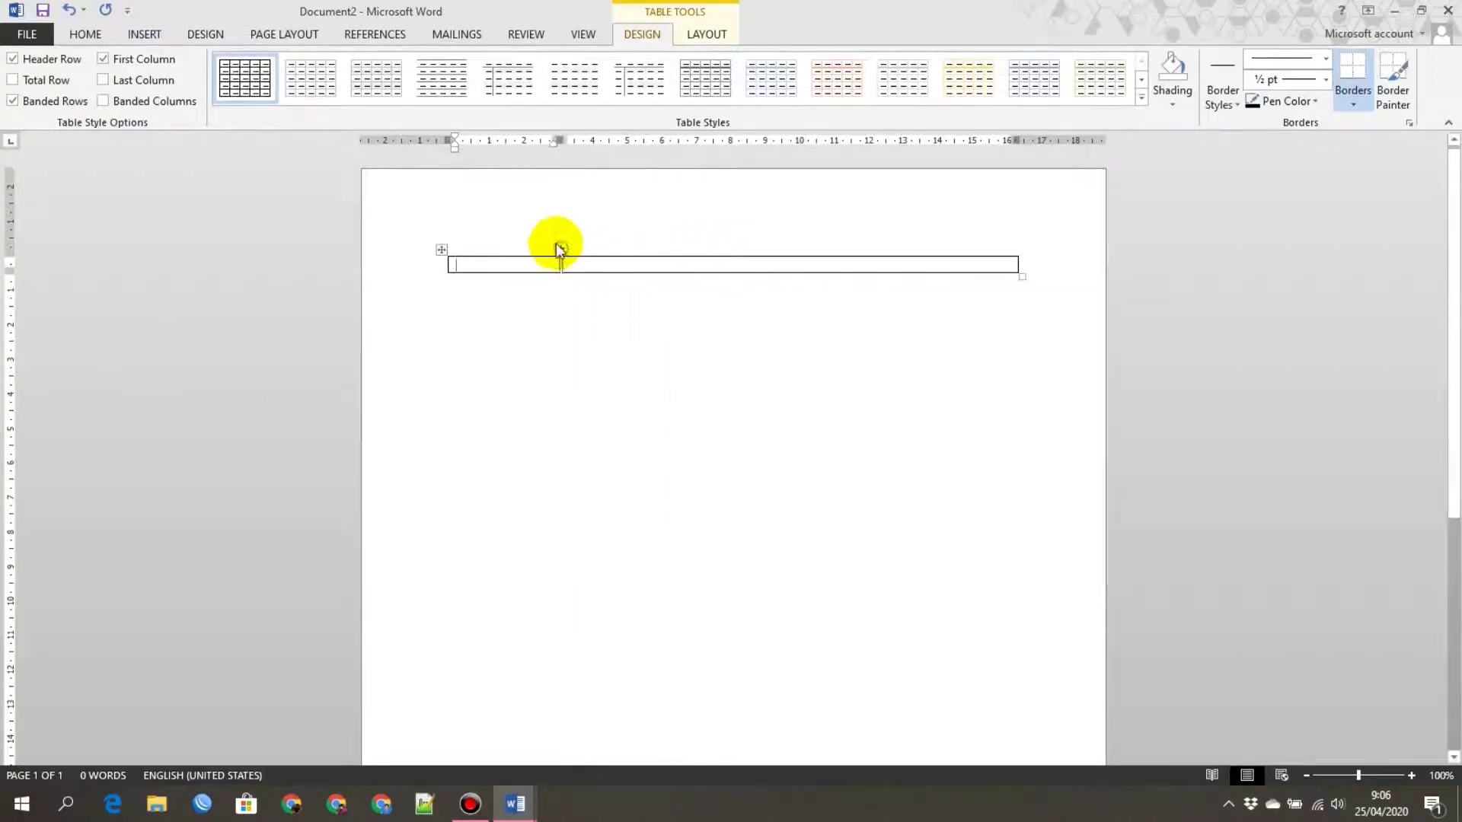
click(518, 264)
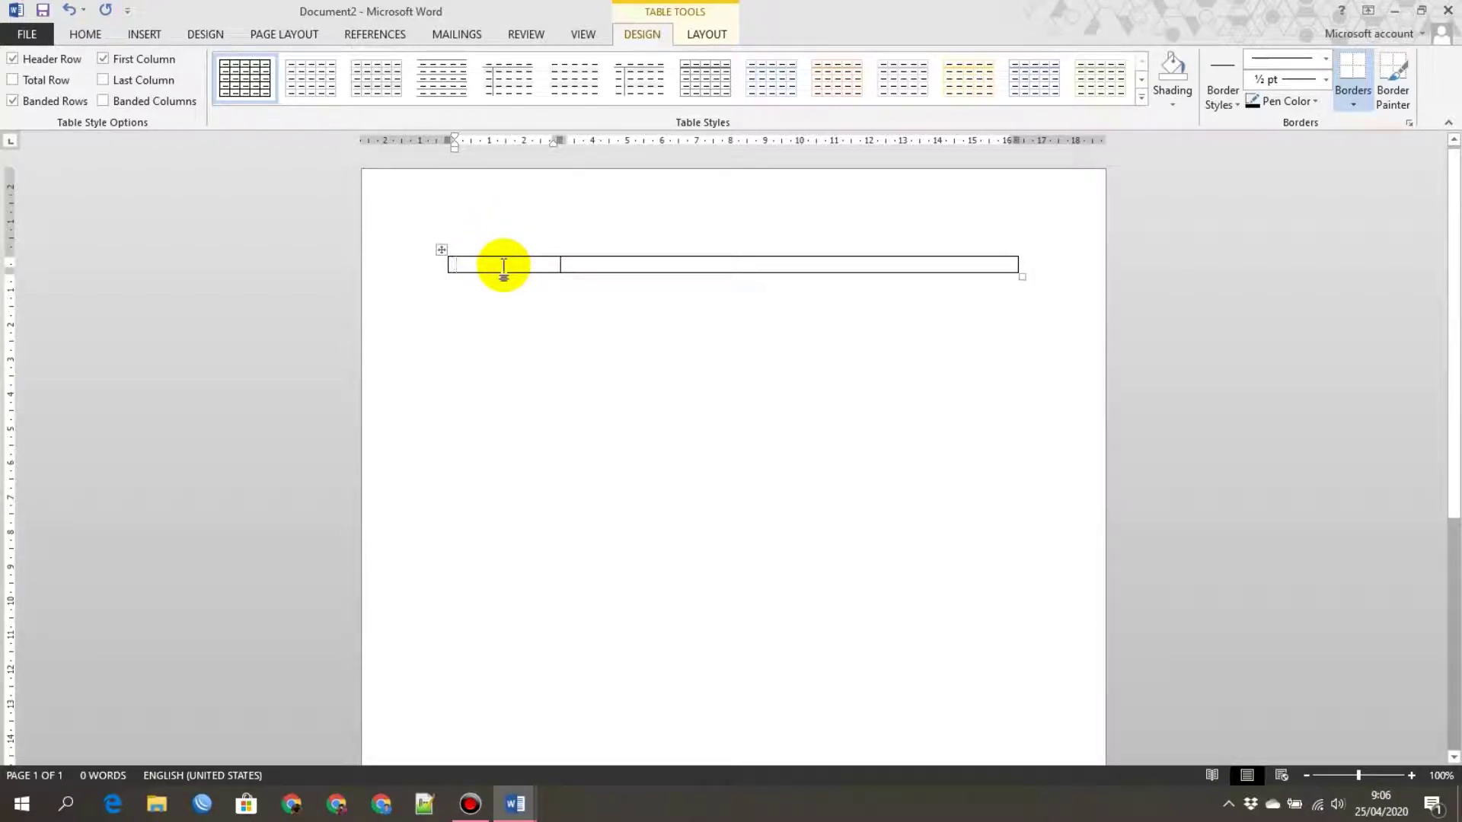
click(145, 35)
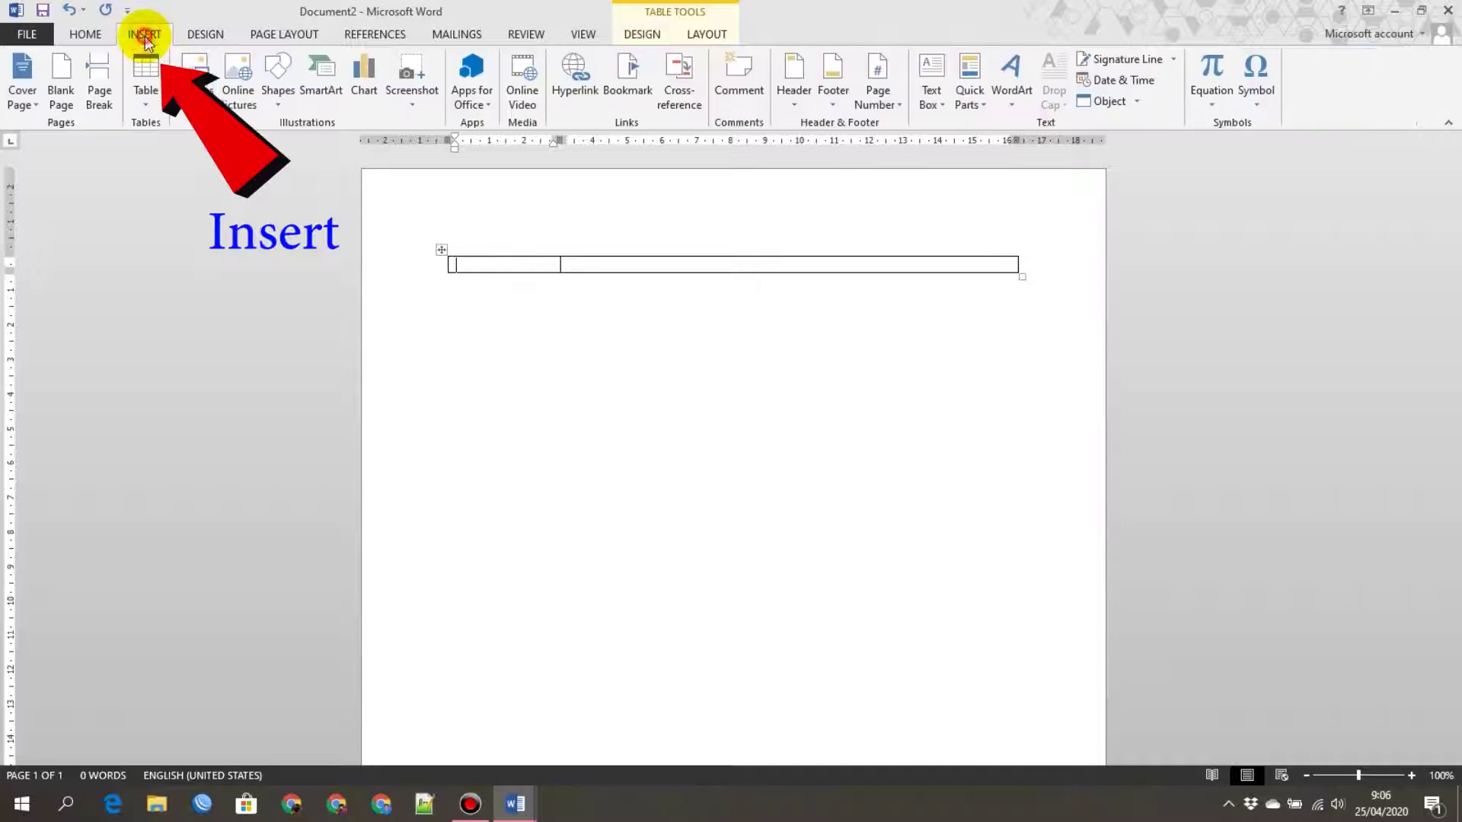
Step: Insert Lambang_Kabupaten_Ciamis.png into the left cell and shrink it to about 3.36 × 2.15 cm
click(204, 94)
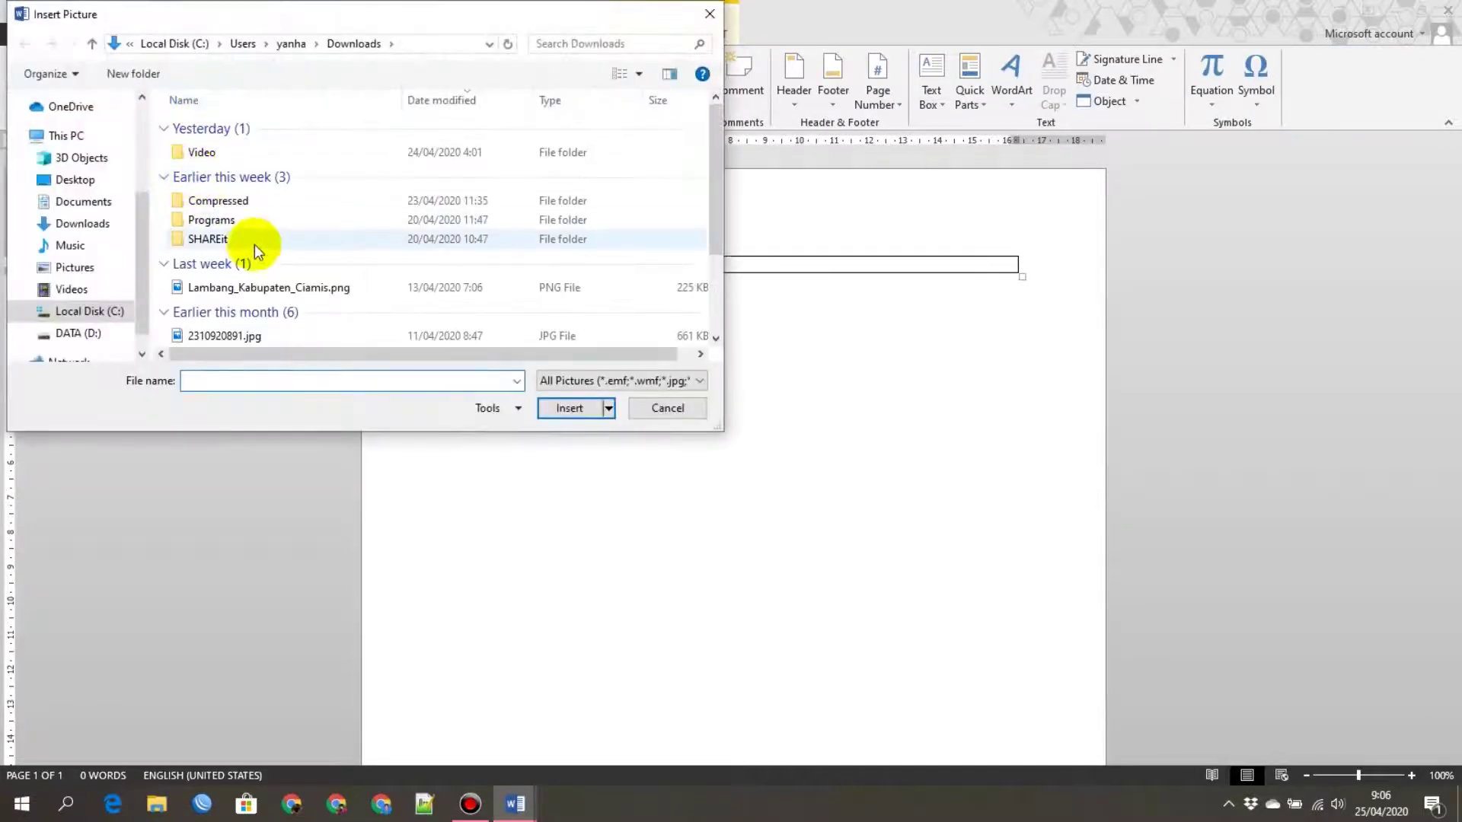
click(636, 76)
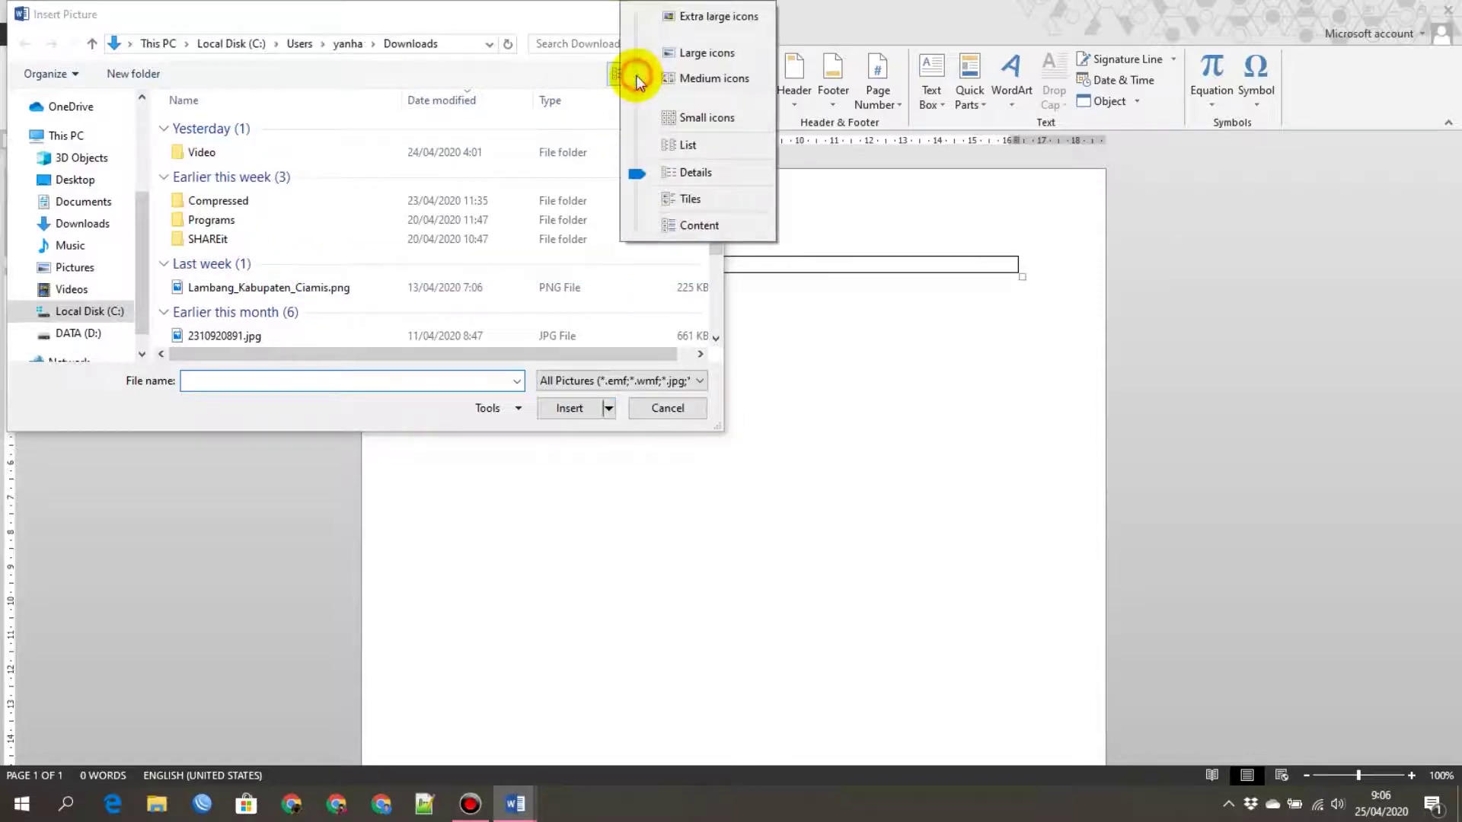
click(683, 55)
scroll(417, 241, down, 3)
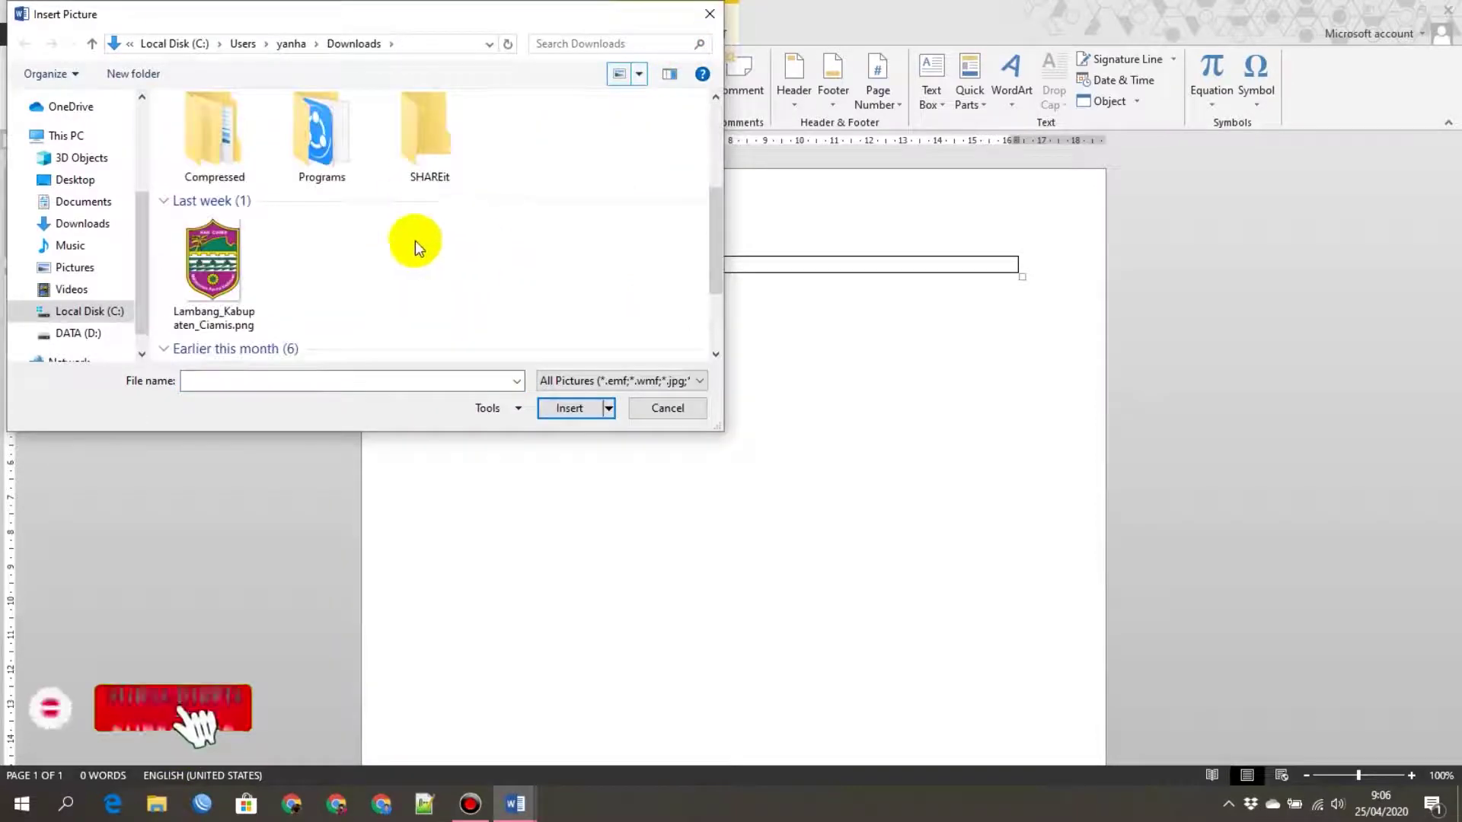
click(229, 257)
click(567, 409)
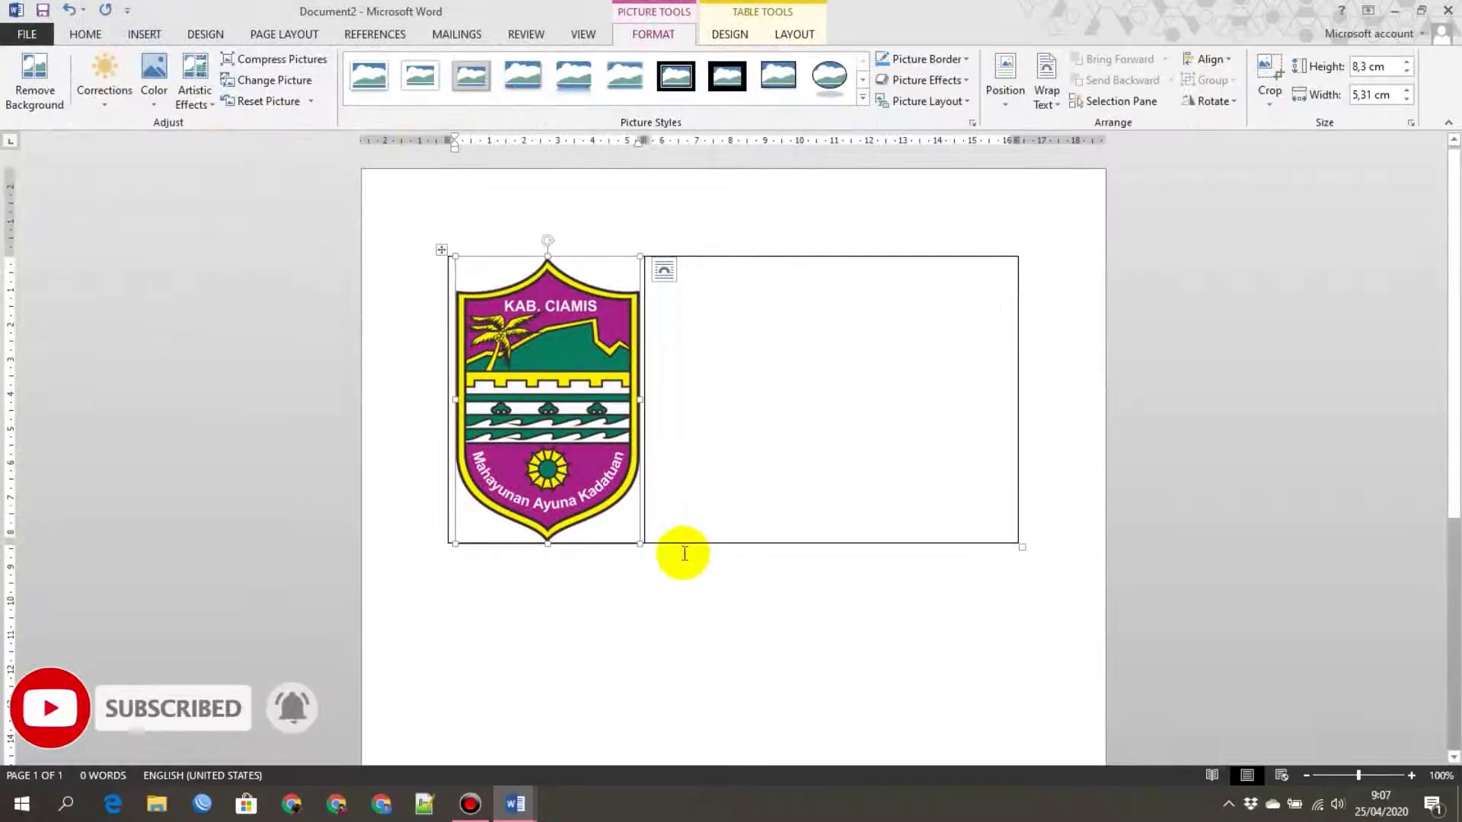
drag(638, 544, 525, 373)
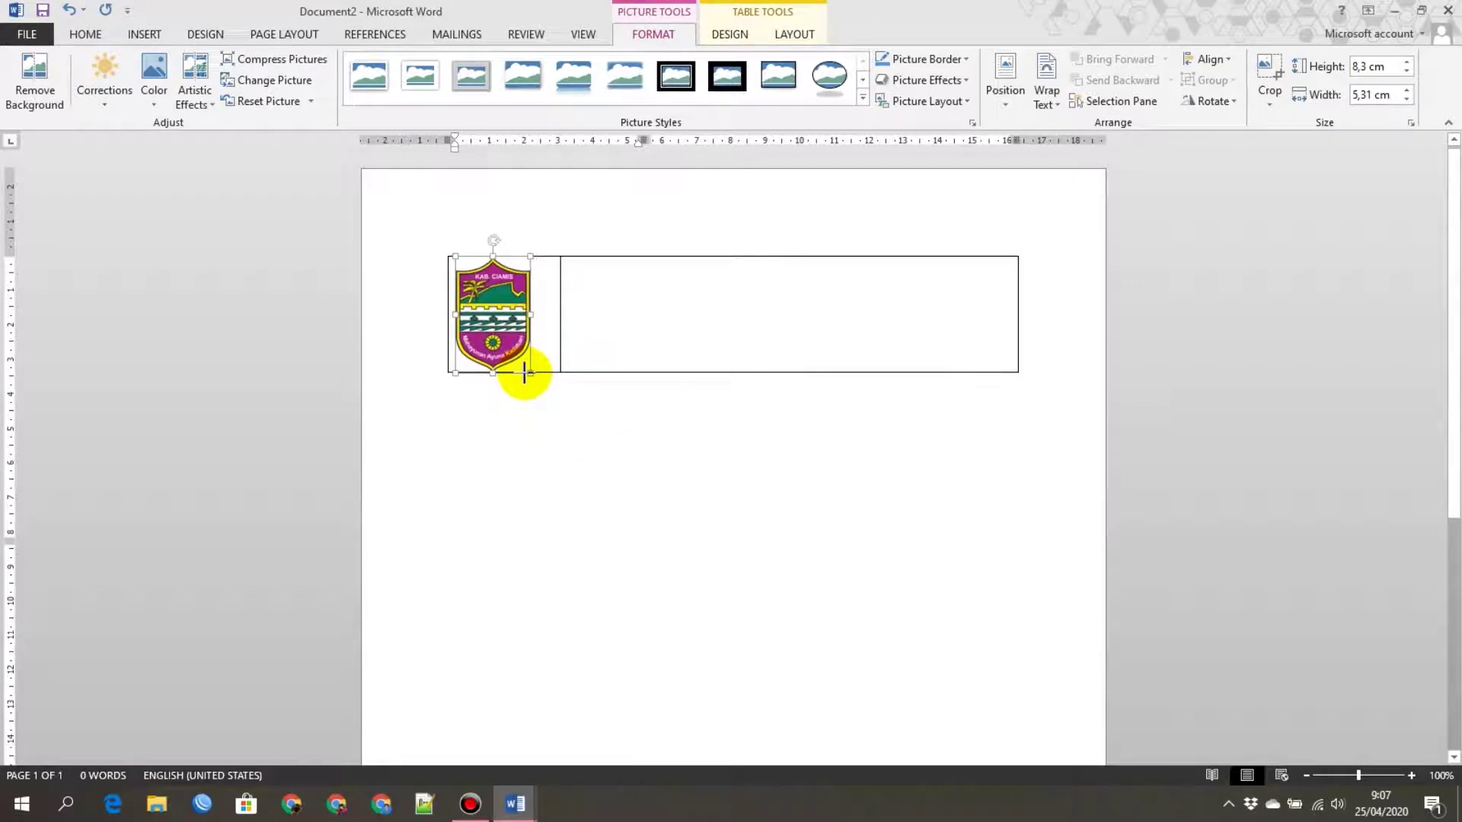
click(614, 296)
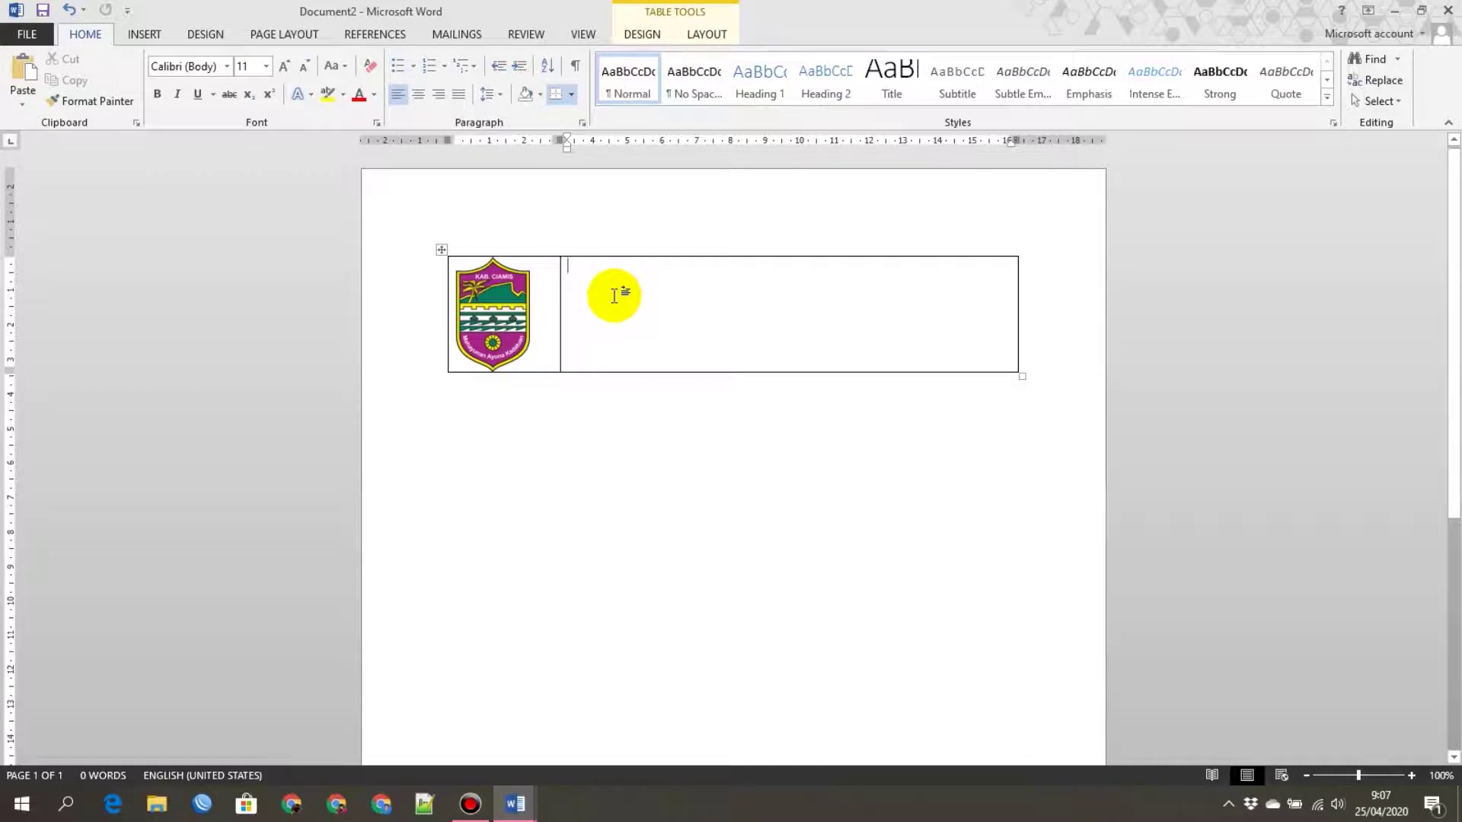
key(super+Left)
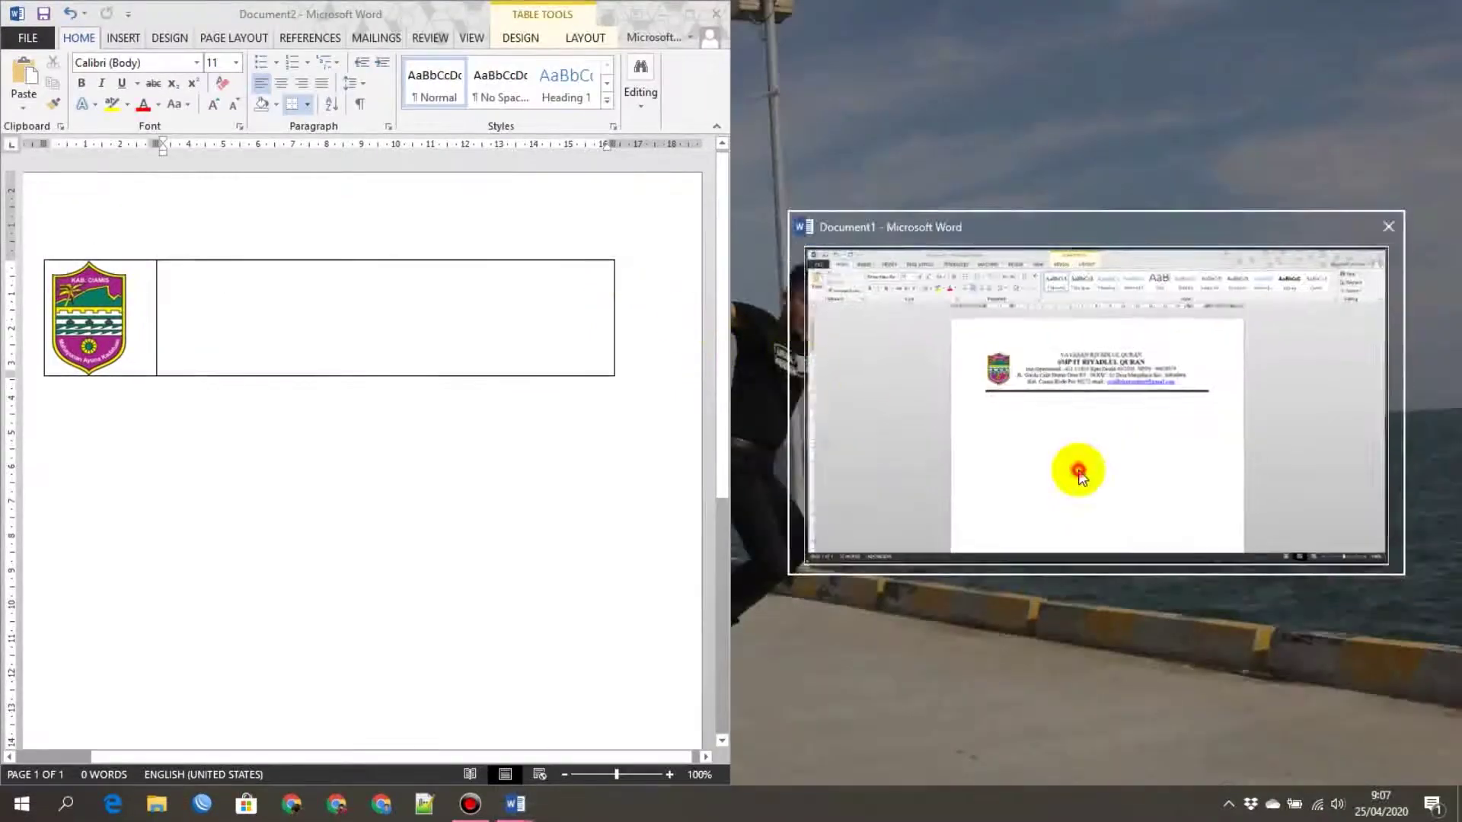
Step: Tile Document1 beside Document2 and type 'YAYASAN RIYADLUL QURAN' and 'SMP IT RIYADLUL QURAN' in the right cell
click(1080, 476)
click(288, 287)
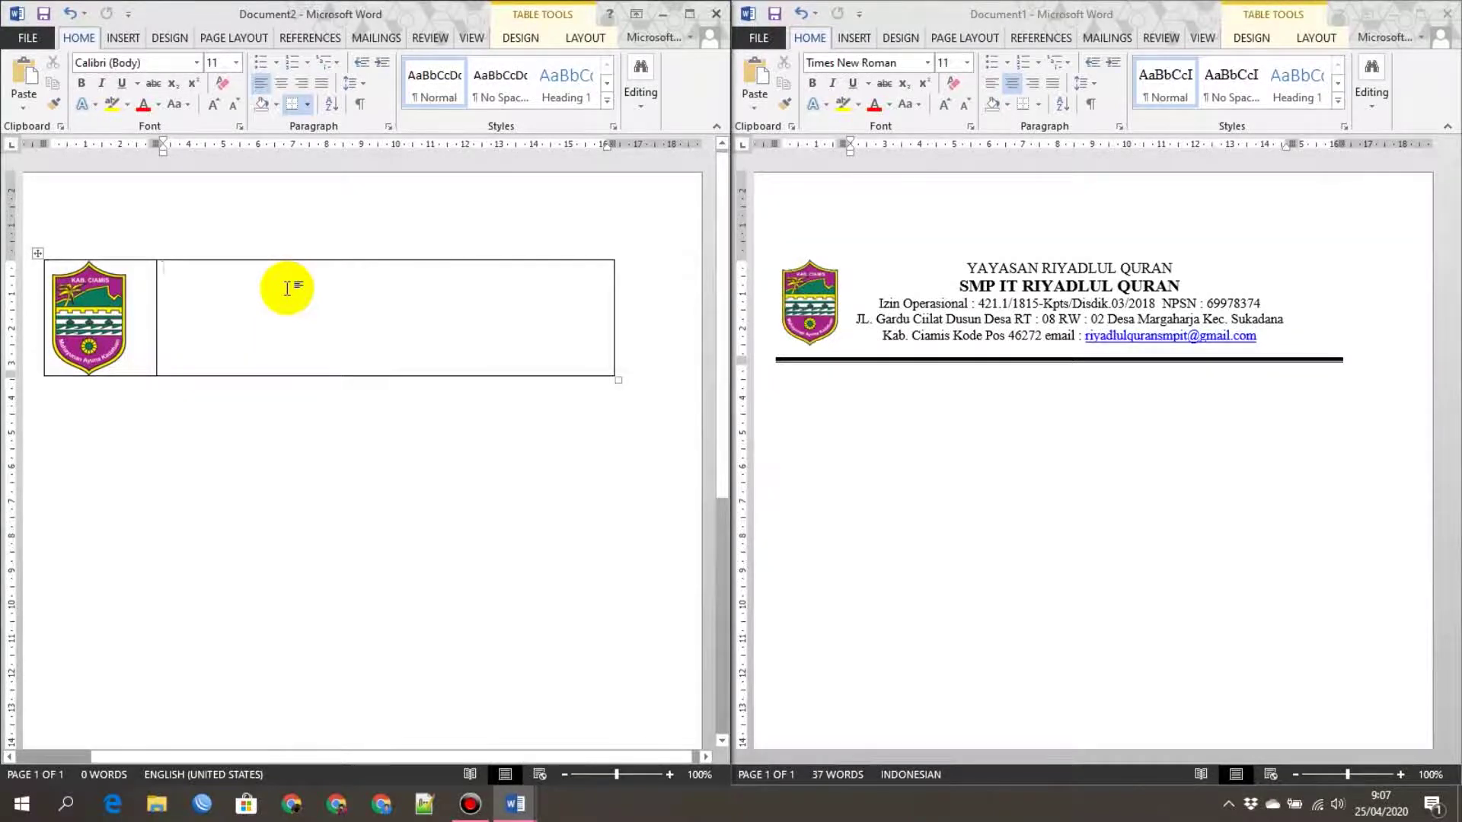
text(YAYASAN RI)
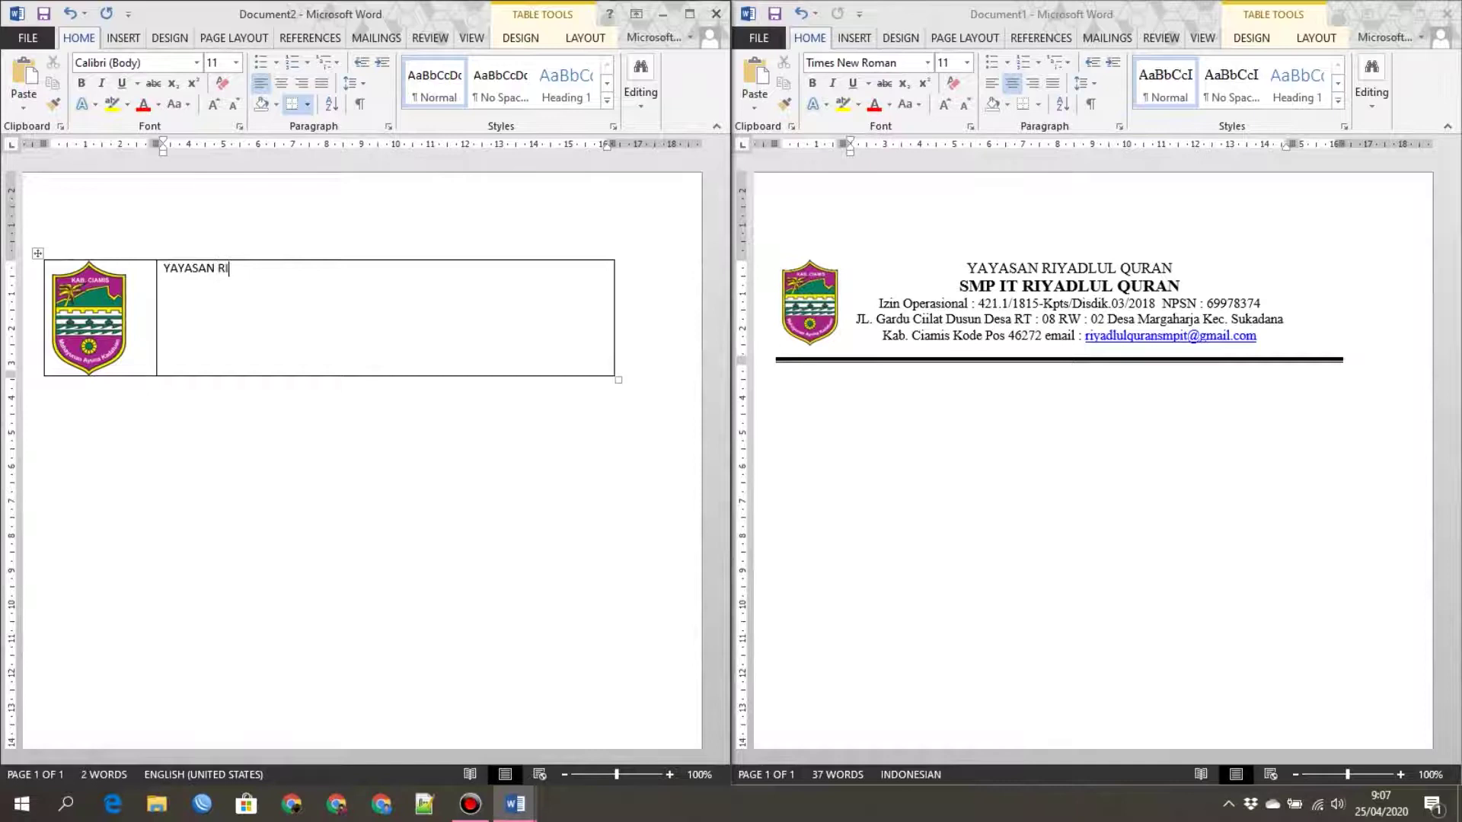
text(LUL QURAN)
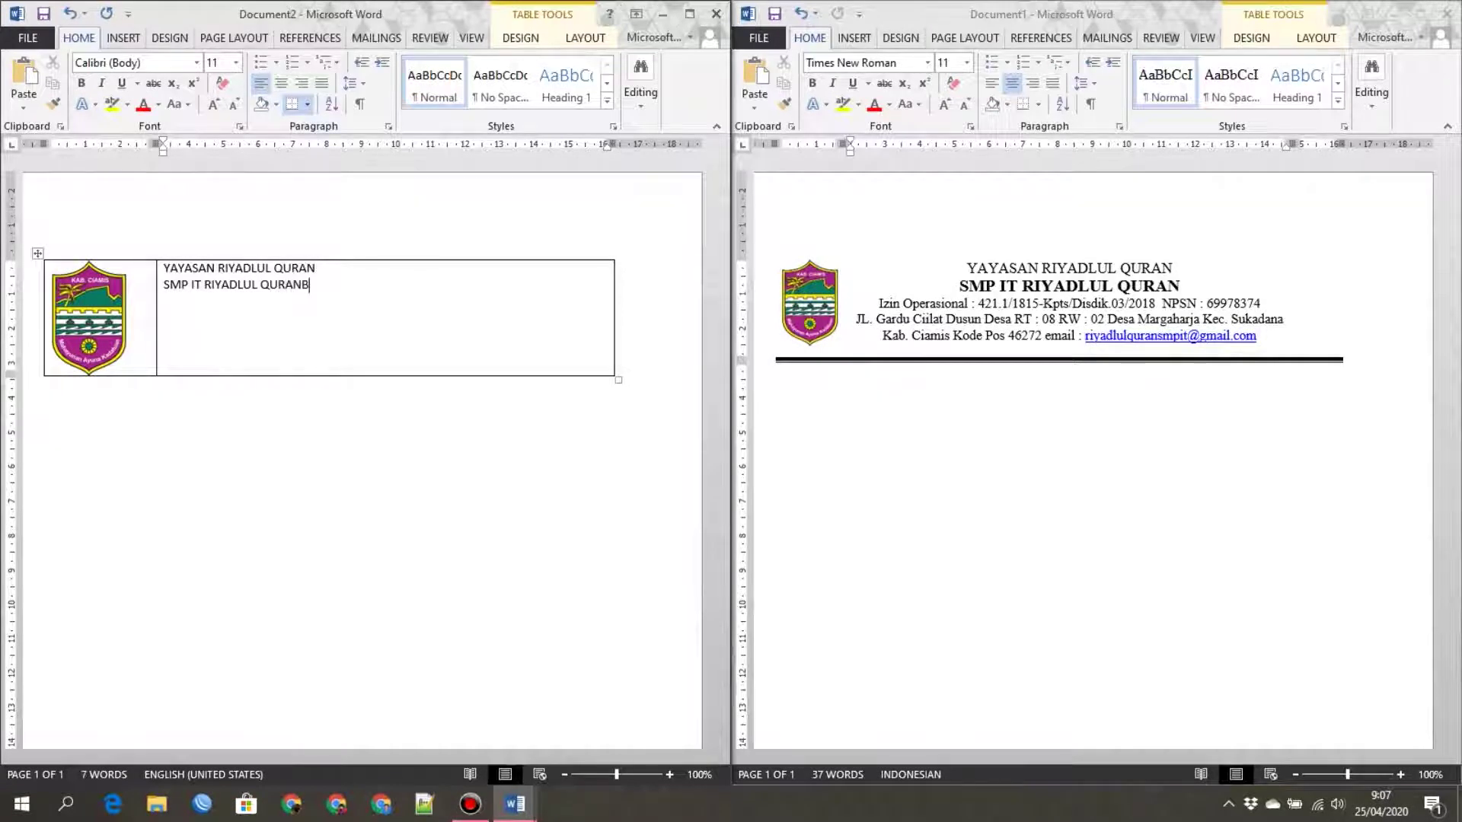
key(BackSpace)
Step: Copy the permit, address and email lines from Document1 and paste them as text only under the school name
click(877, 303)
drag(877, 303, 1229, 343)
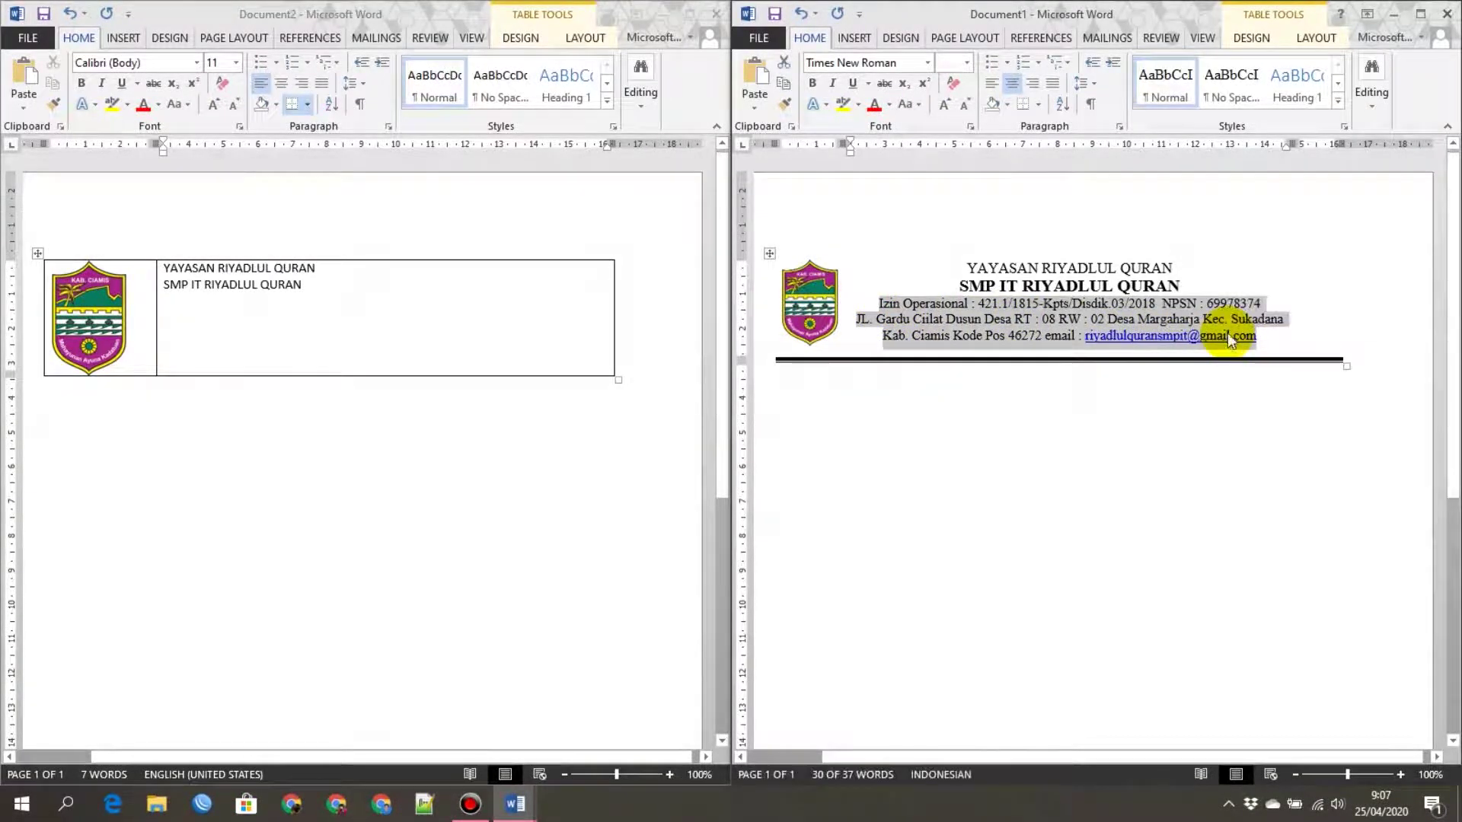
click(186, 300)
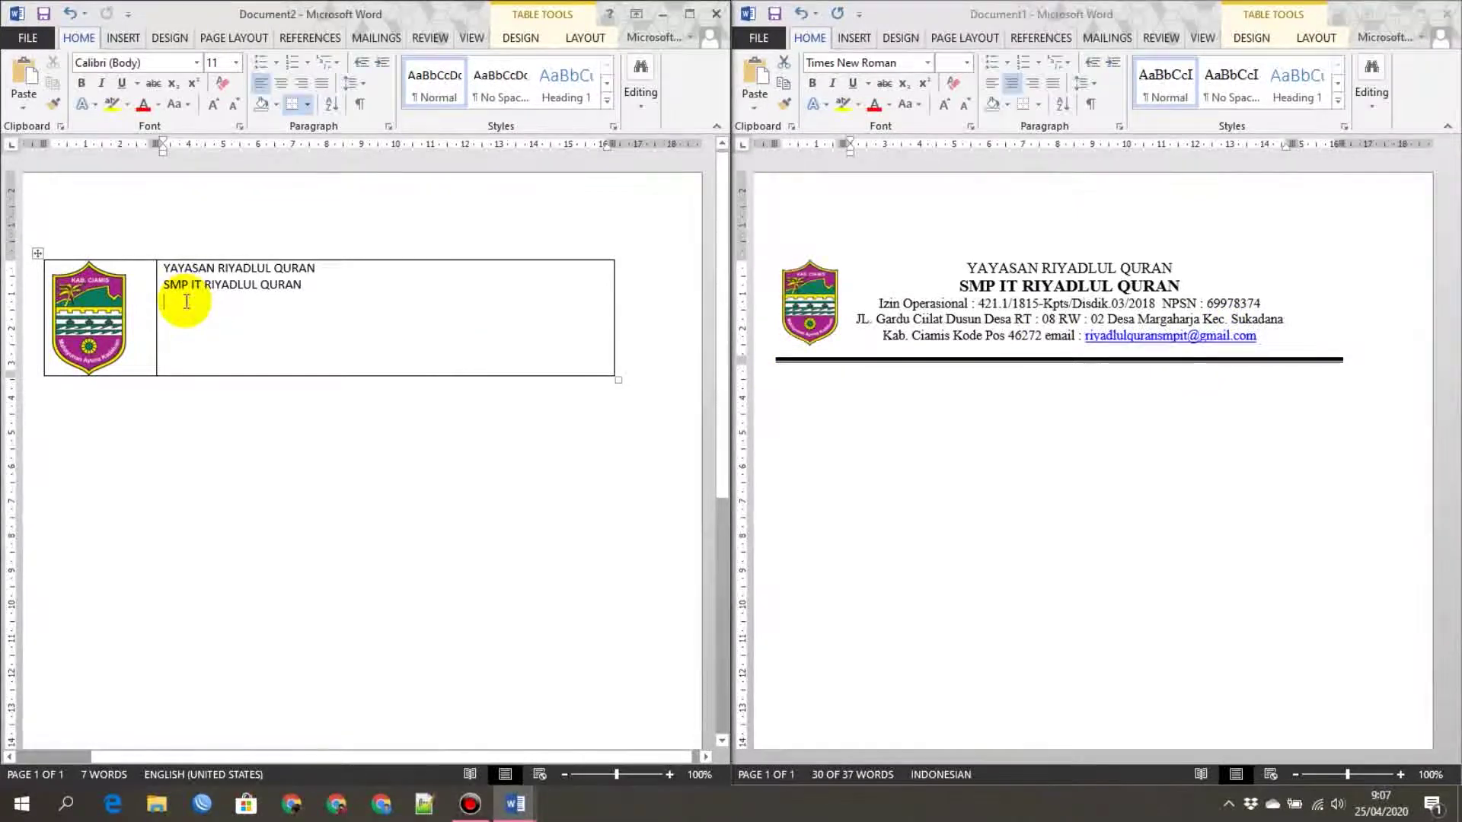
key(ctrl+v)
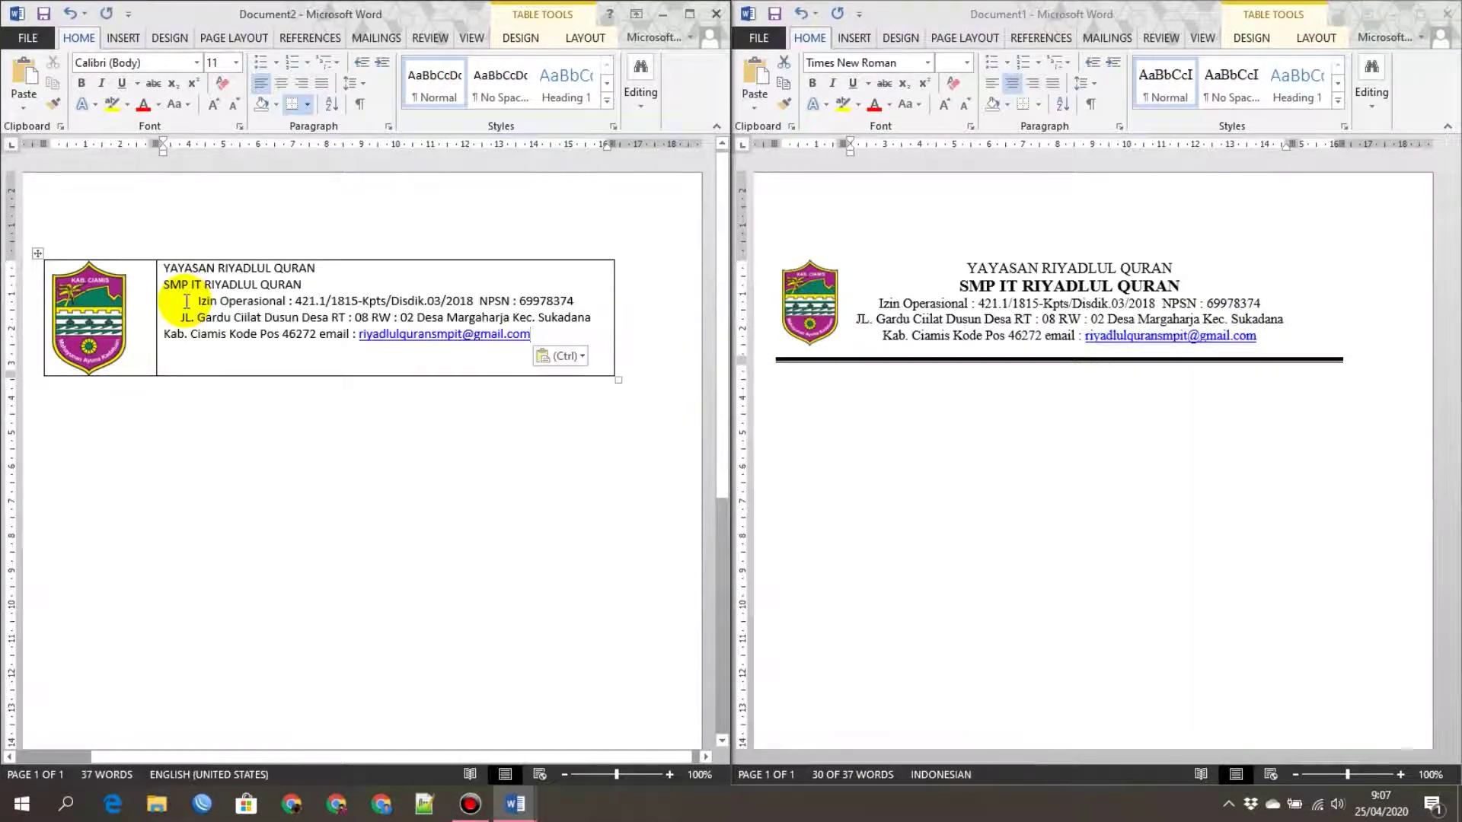
key(ctrl+z)
right_click(186, 301)
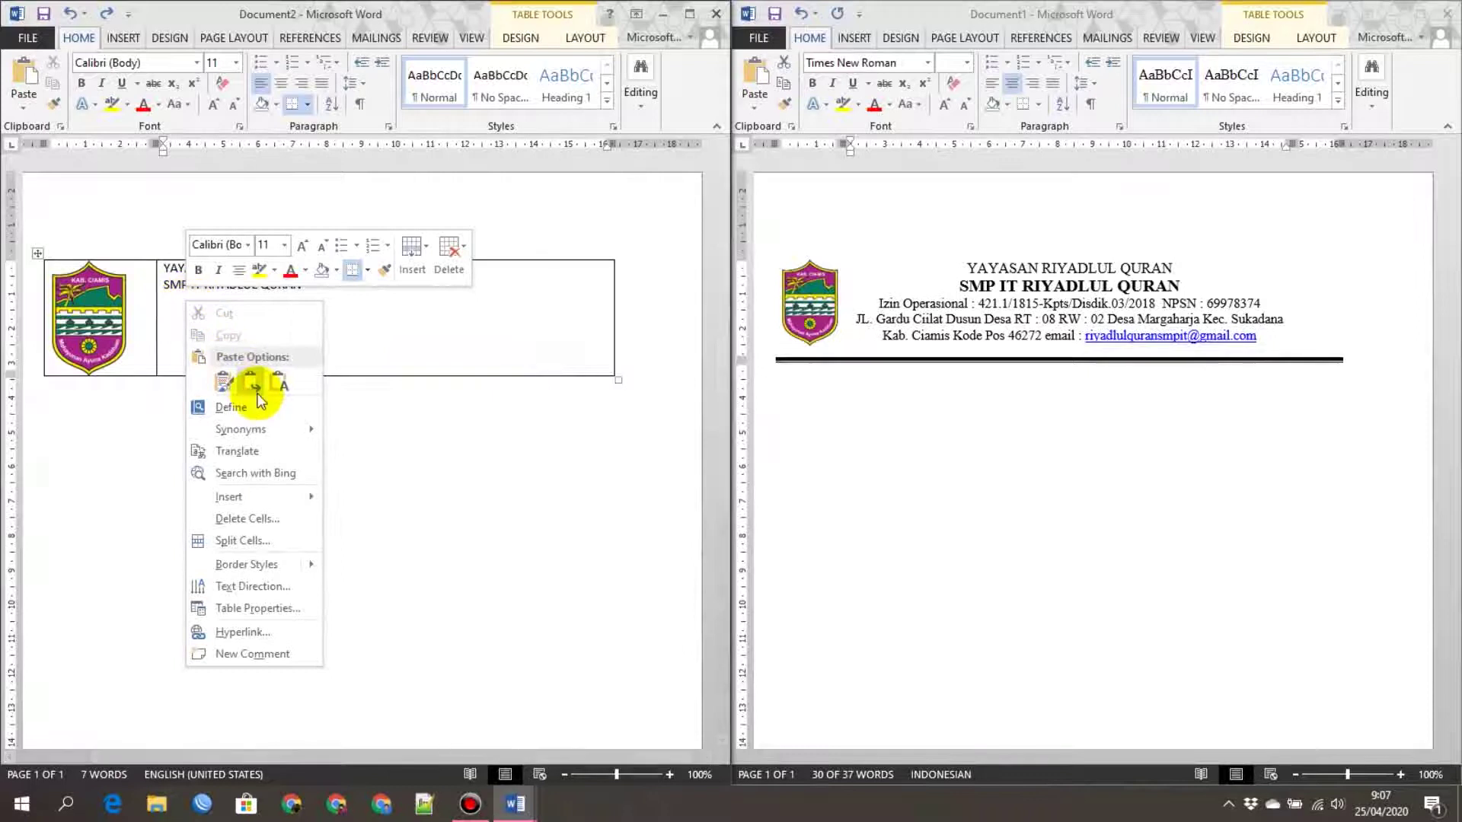
click(276, 388)
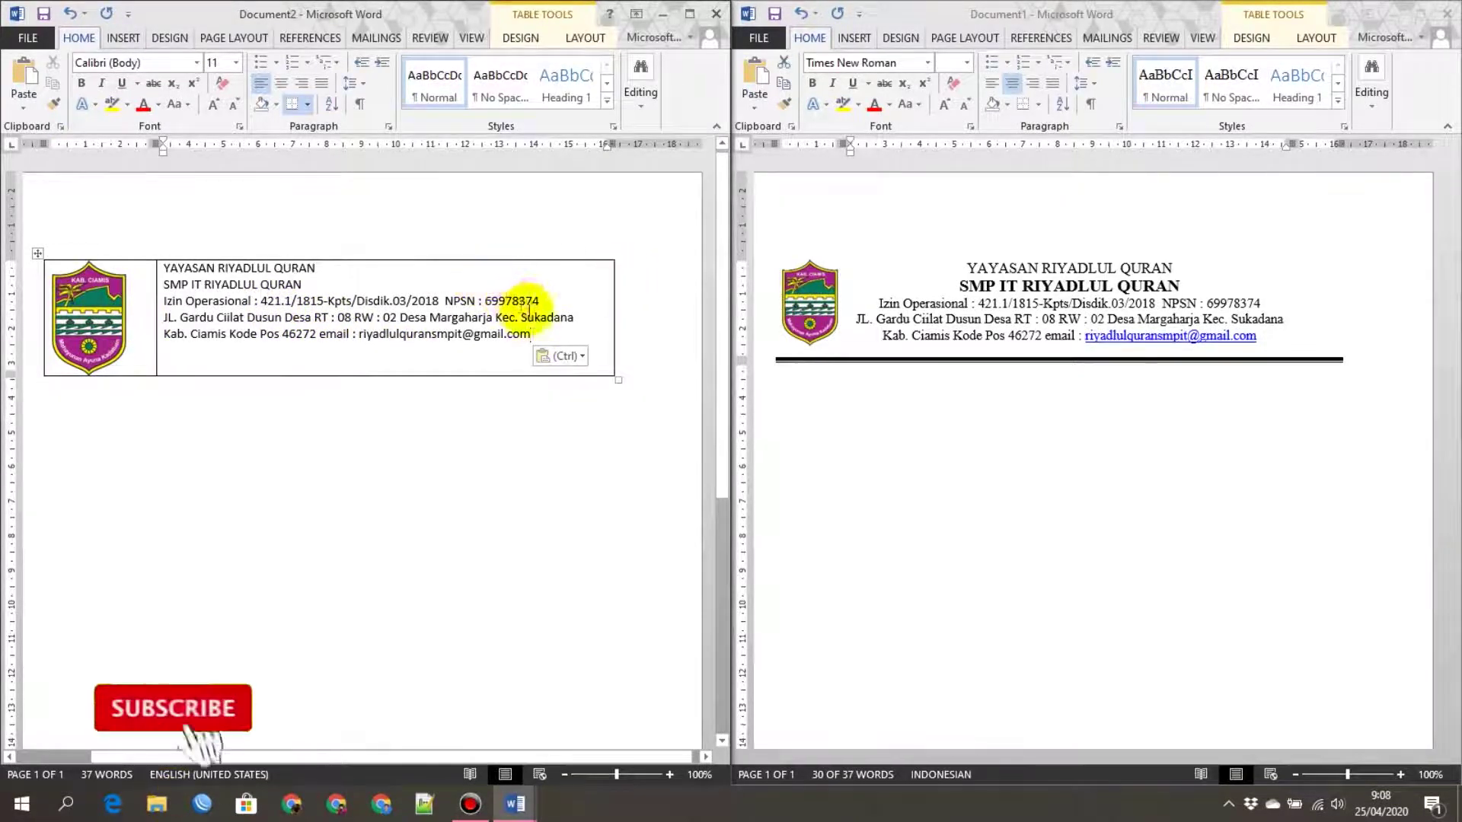
drag(559, 335, 159, 263)
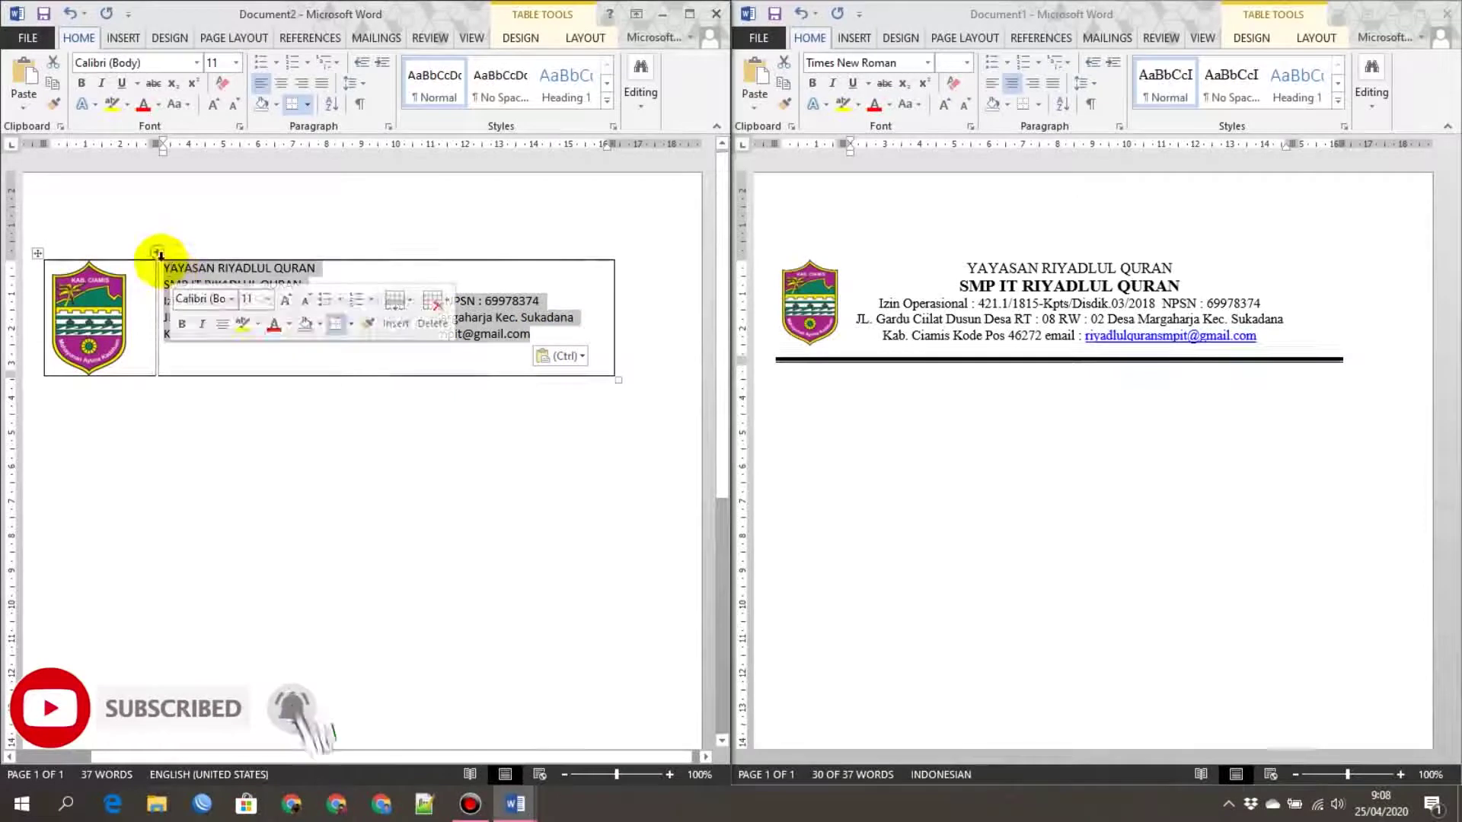
Step: Center the header text, maximise the window, and bold the SMP IT RIYADLUL QURAN line
click(280, 83)
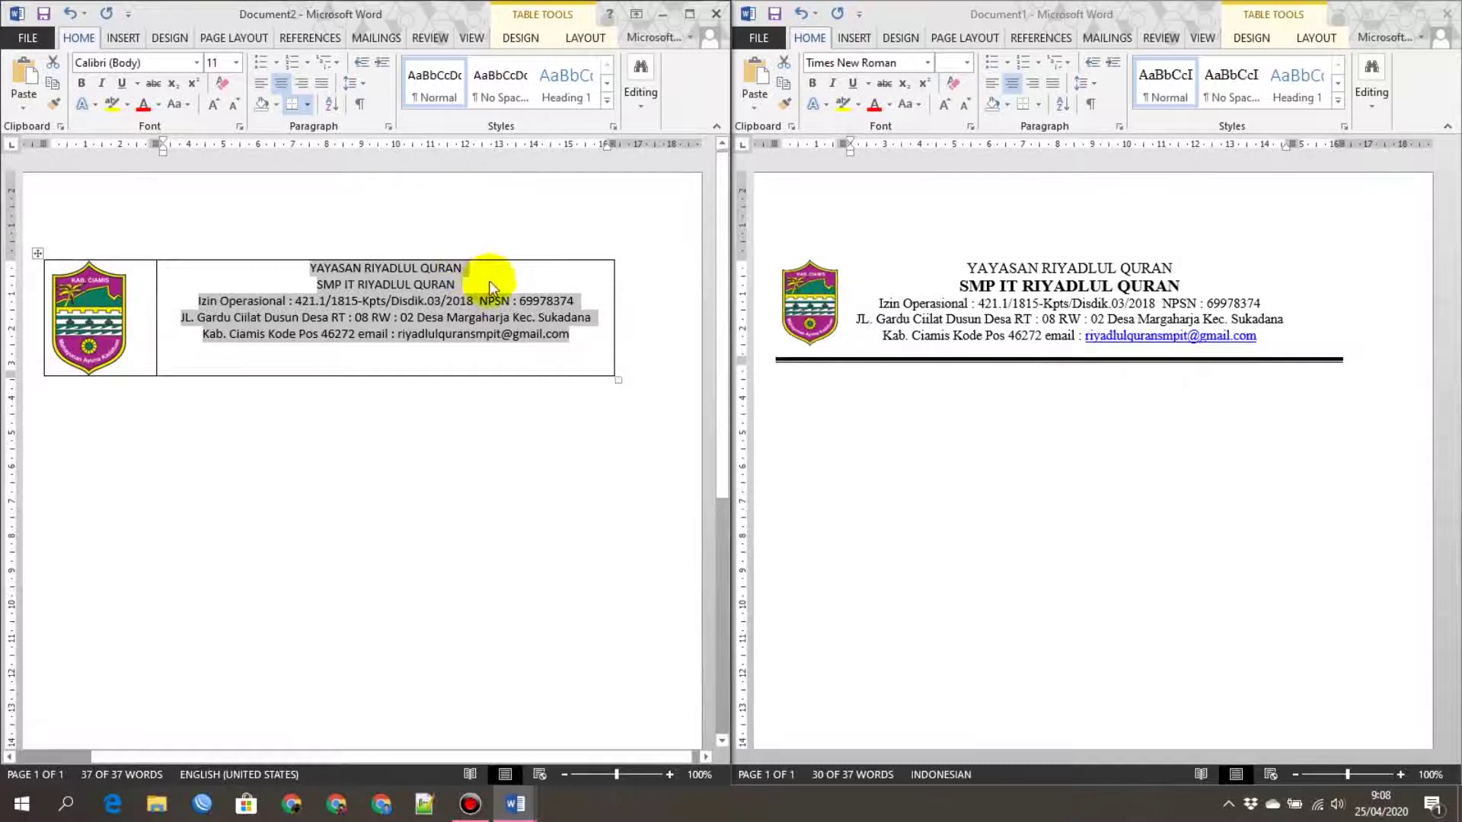
click(160, 340)
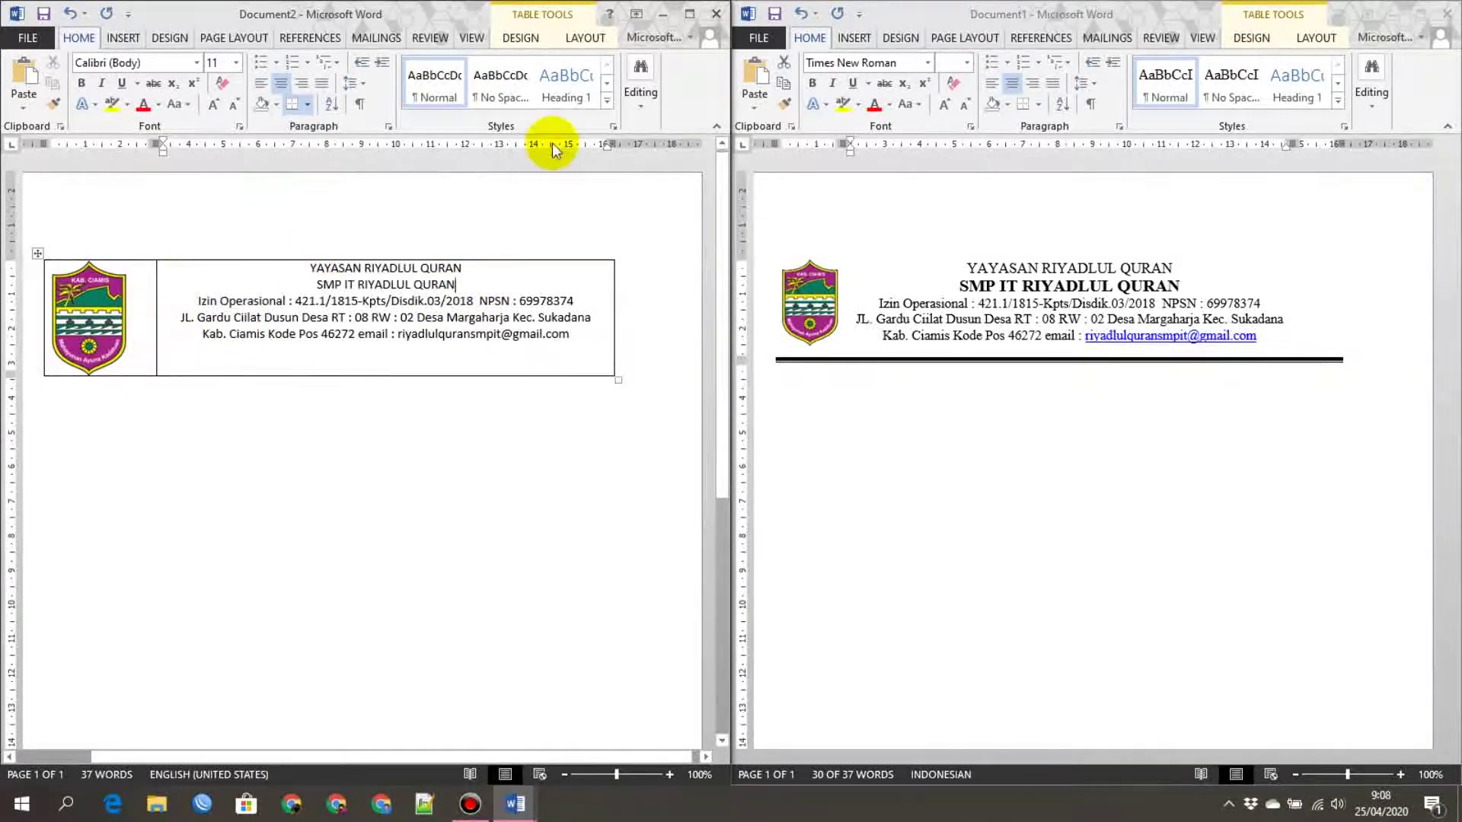
click(689, 14)
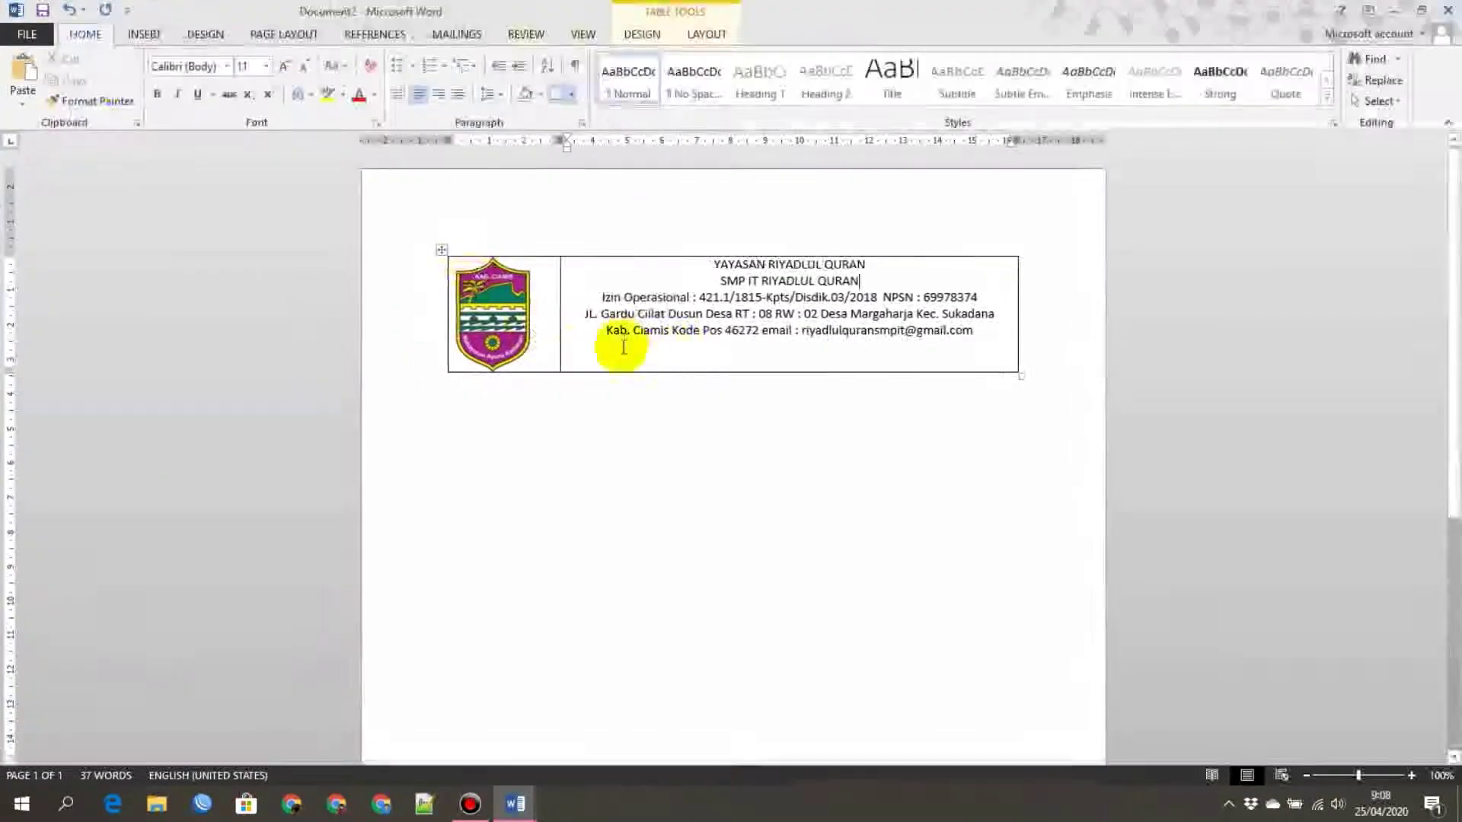
click(660, 350)
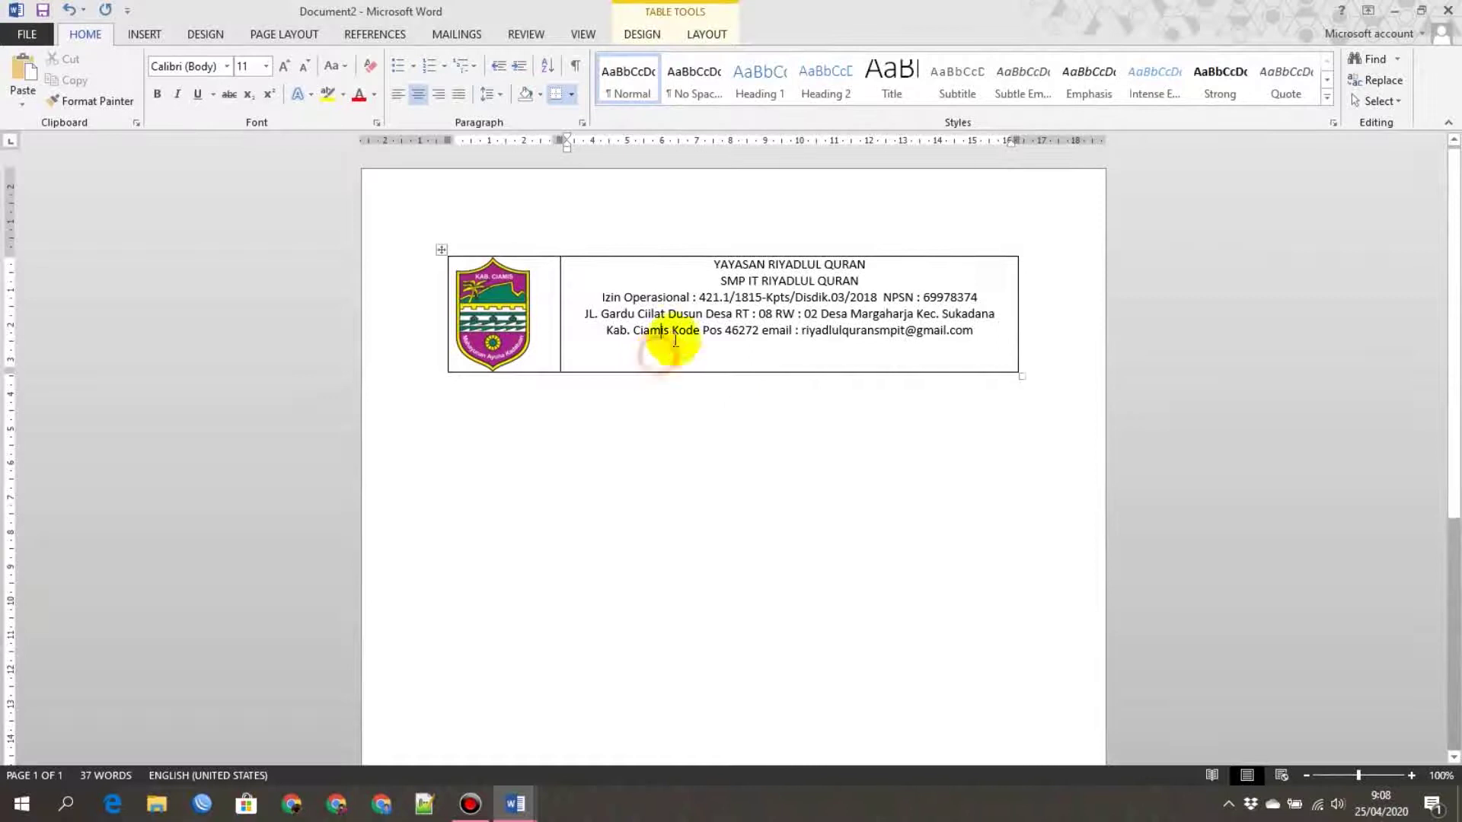
drag(782, 280, 860, 281)
click(159, 93)
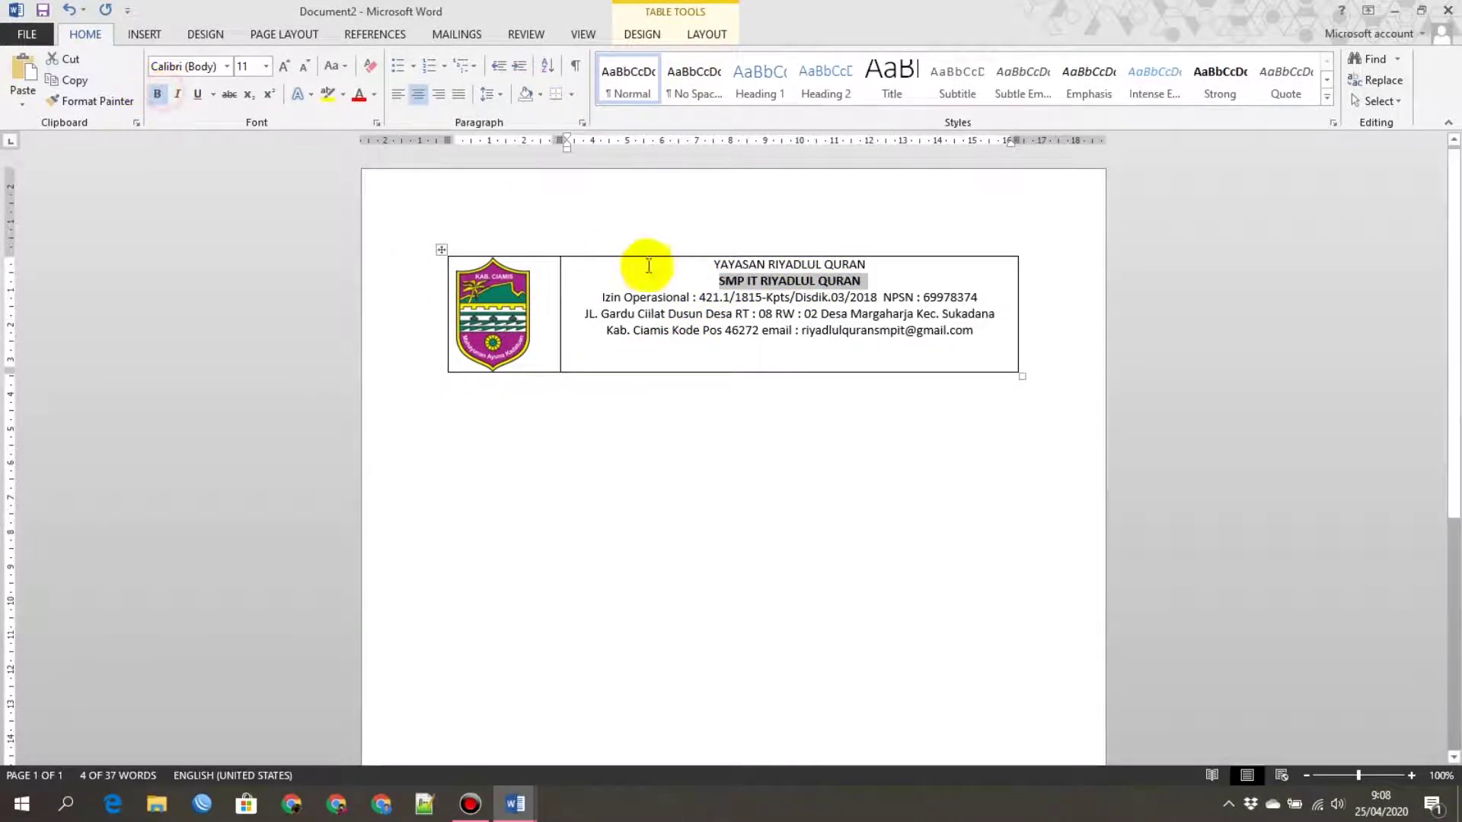
Step: Set all the header text to Times New Roman, size 12
drag(688, 262, 971, 338)
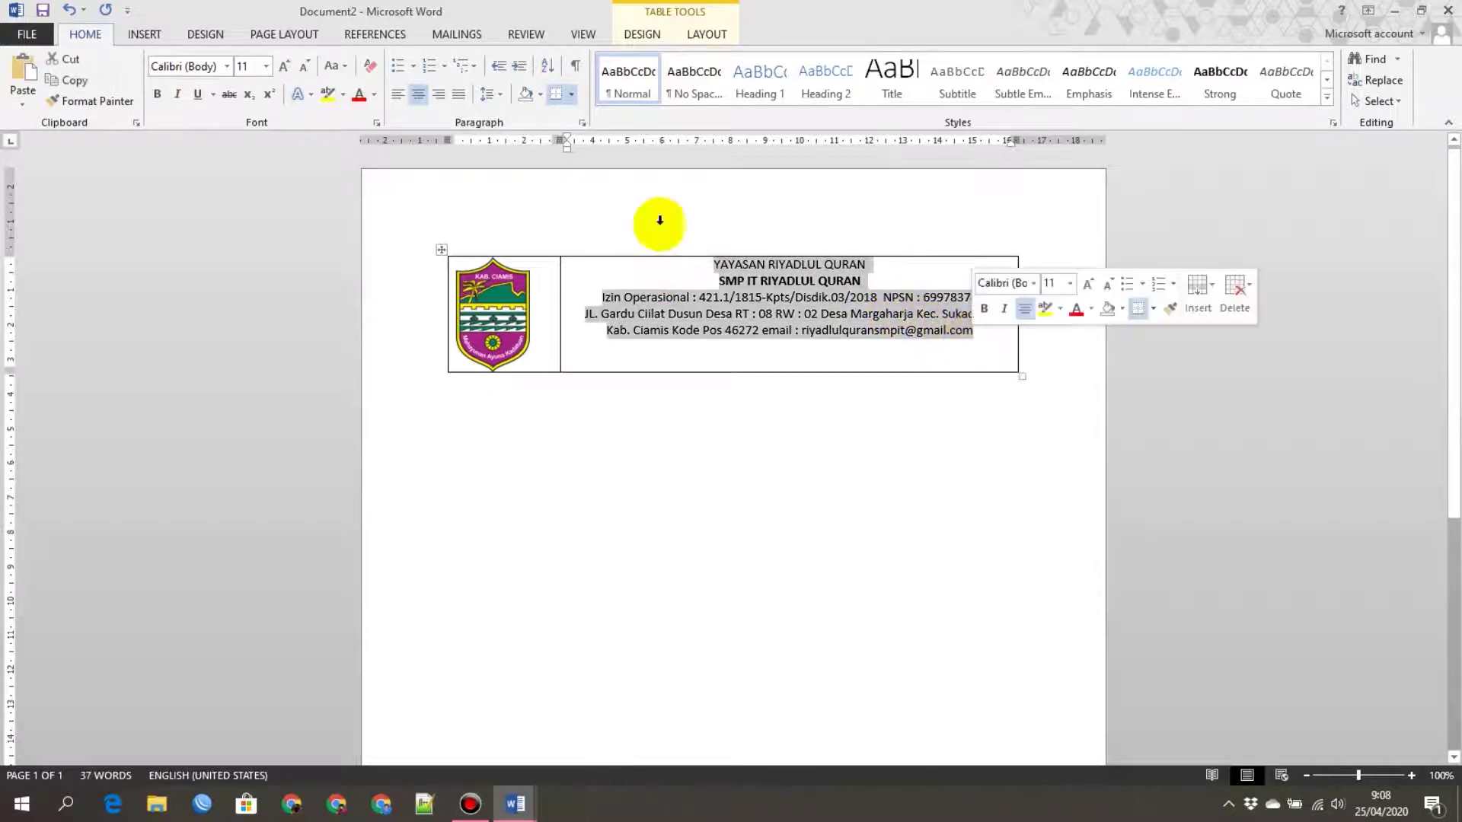
click(229, 67)
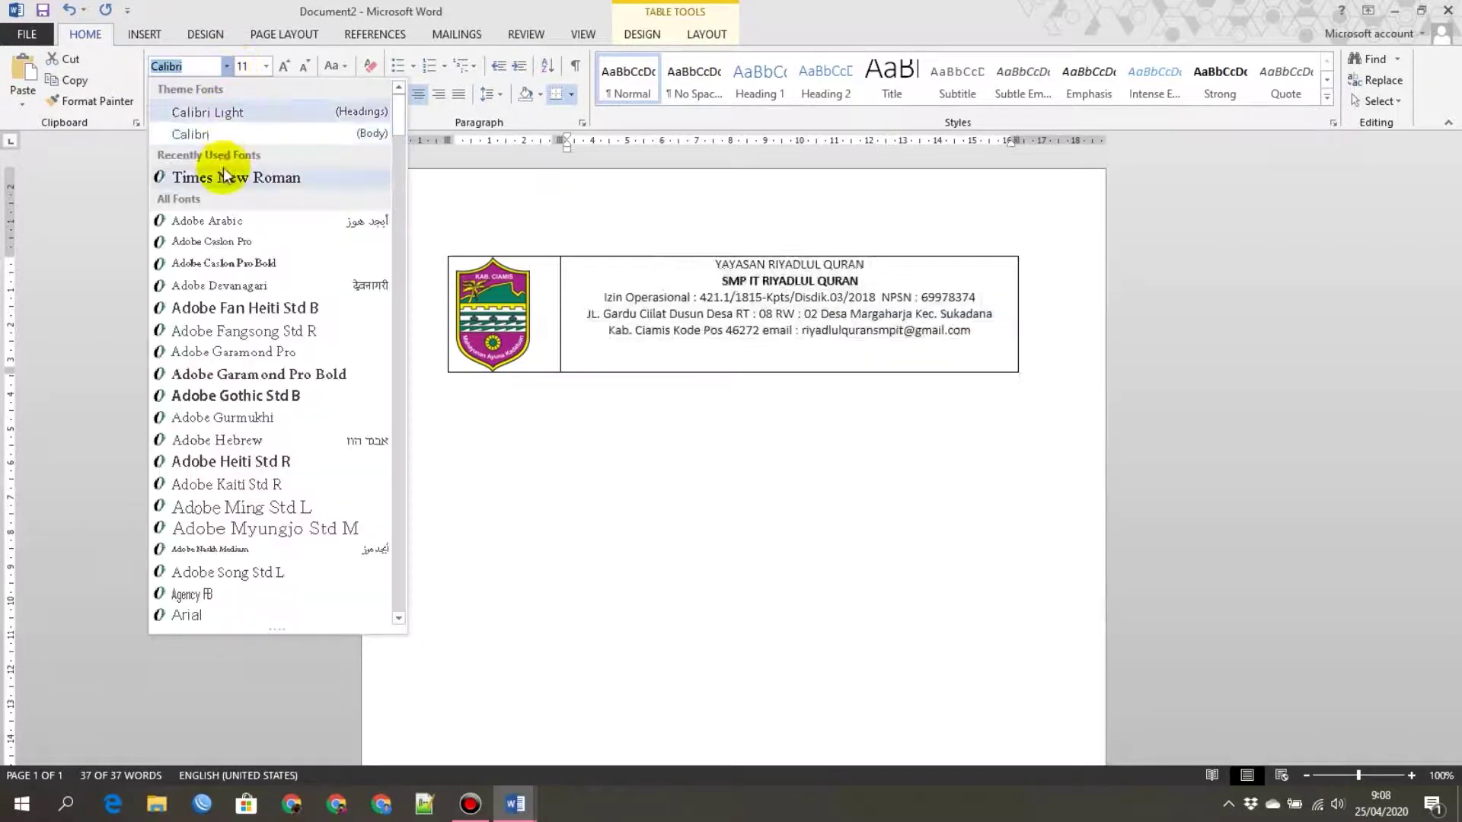
click(222, 176)
click(266, 69)
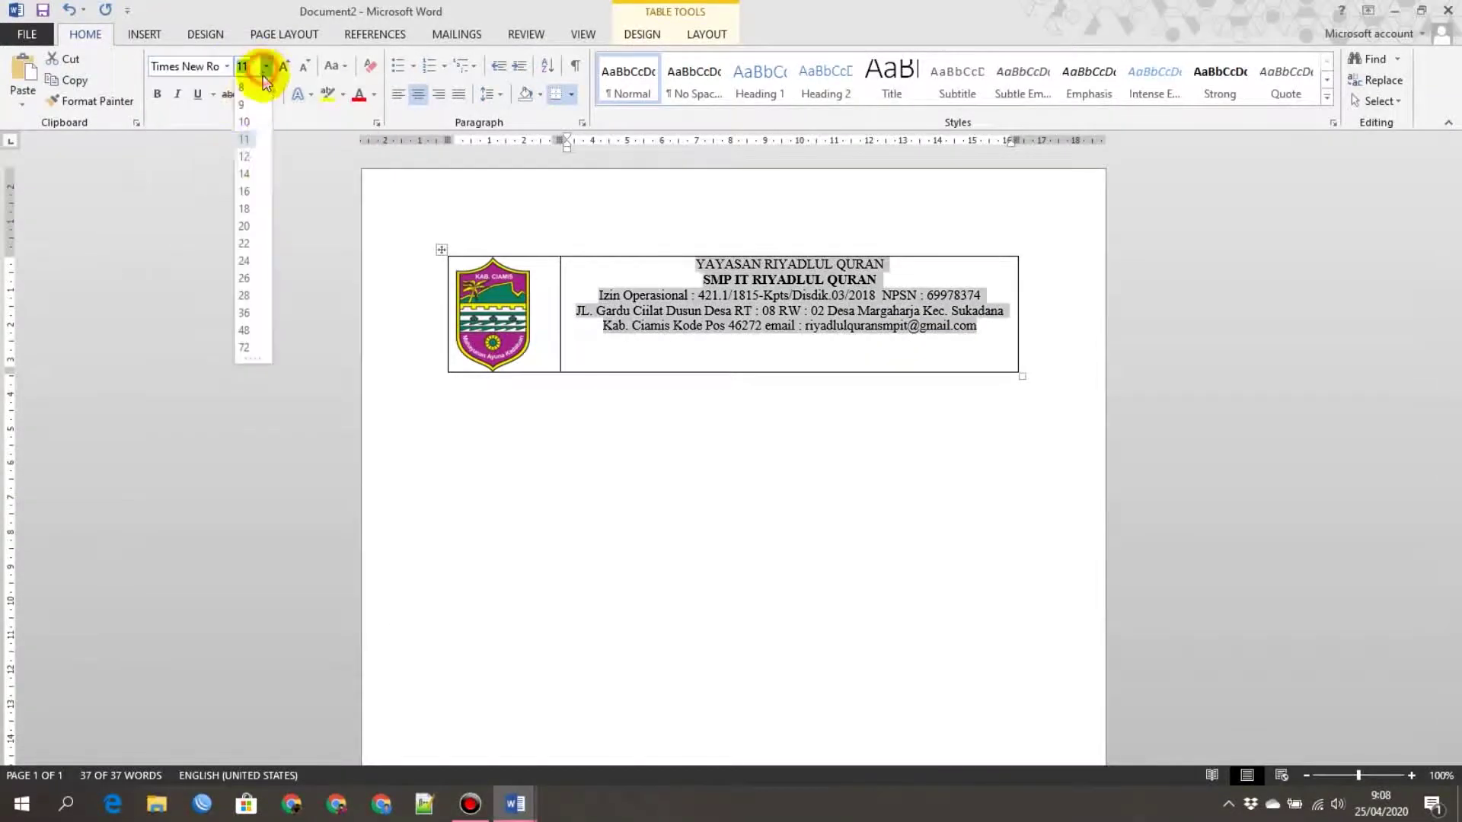
click(245, 156)
click(695, 316)
click(892, 283)
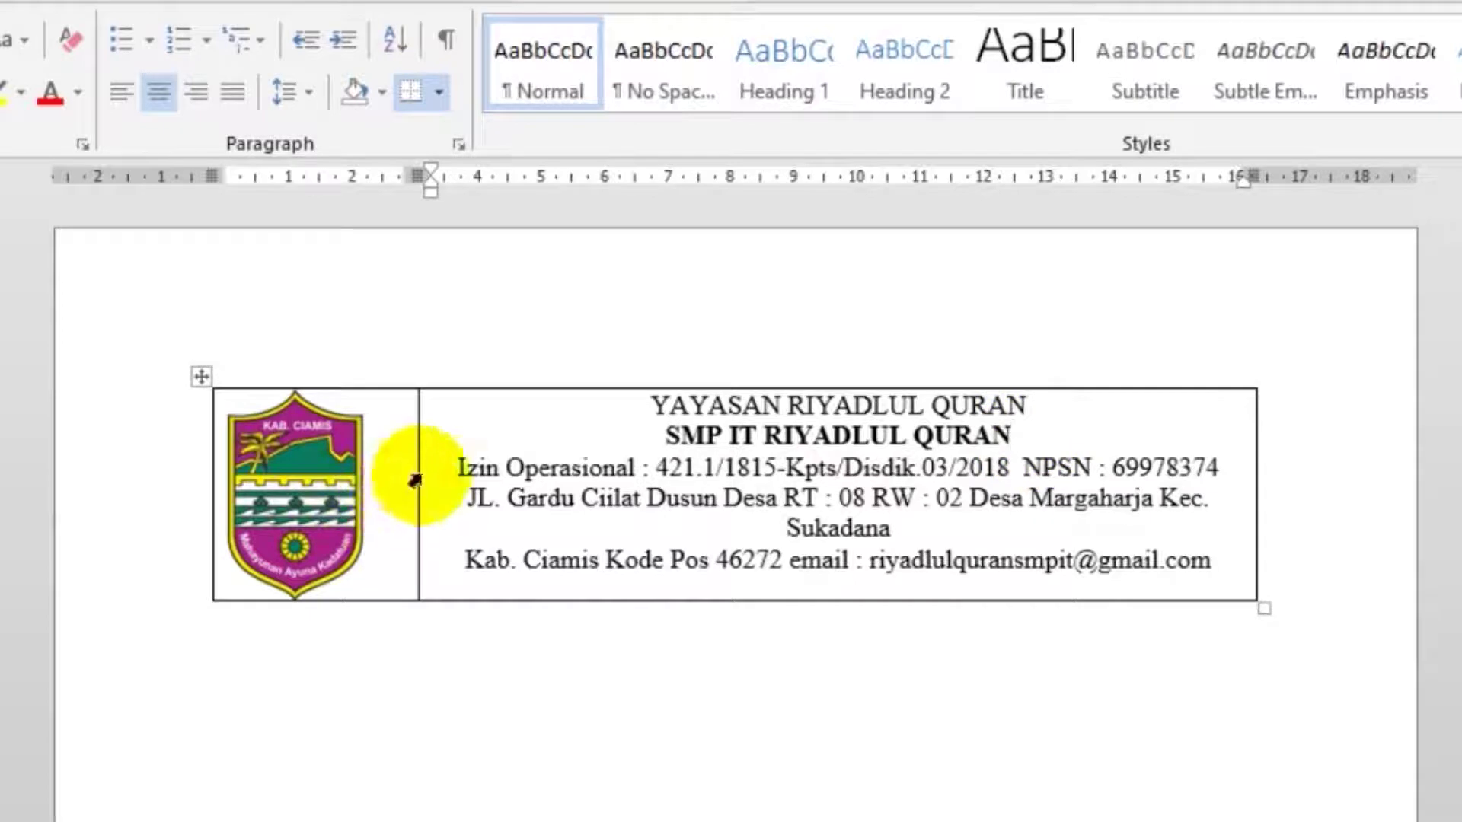
Step: Narrow the logo column, shrink the logo, then narrow the column again to hug it
drag(418, 475, 389, 475)
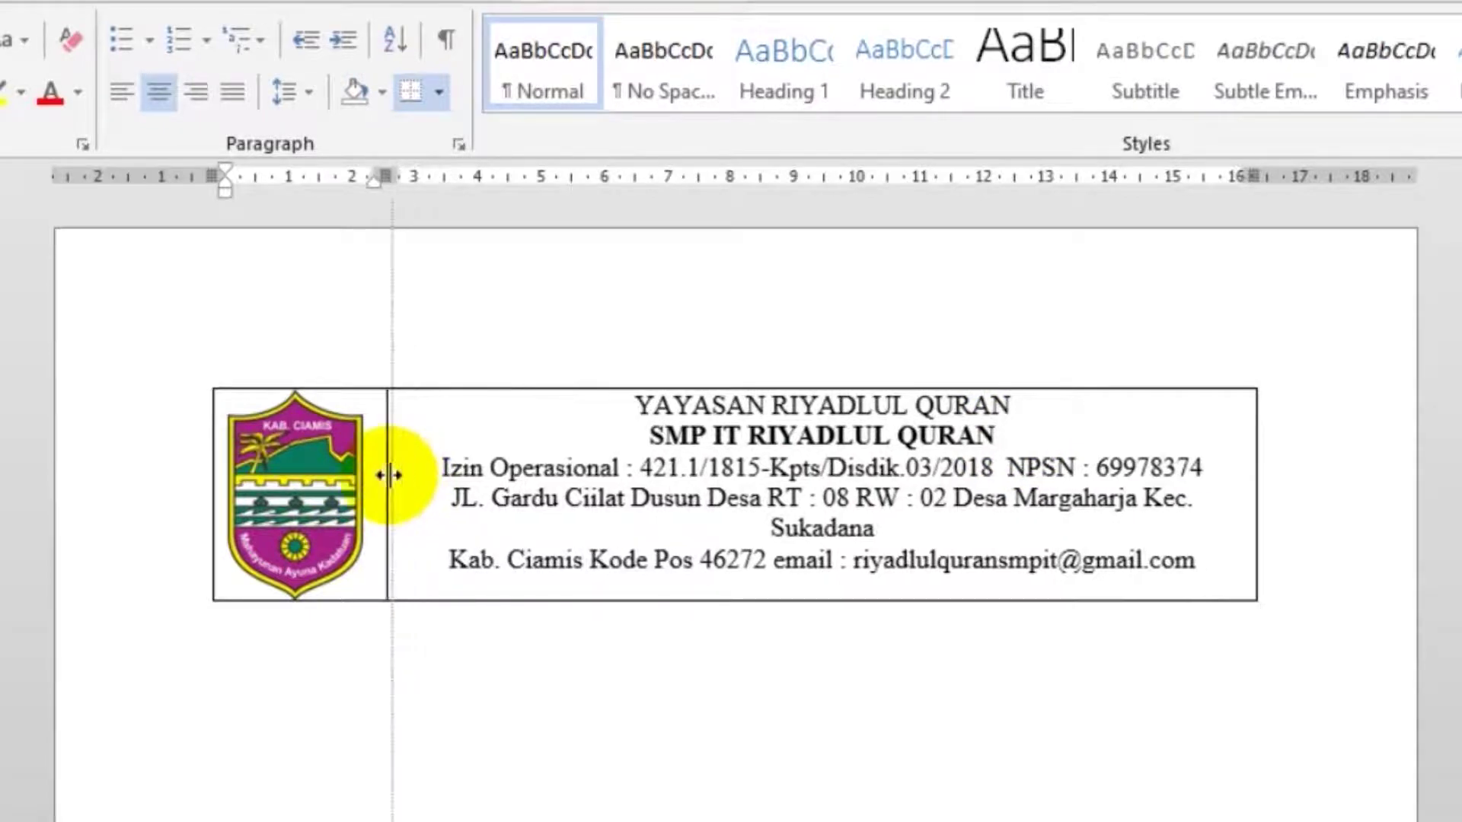
drag(388, 475, 375, 475)
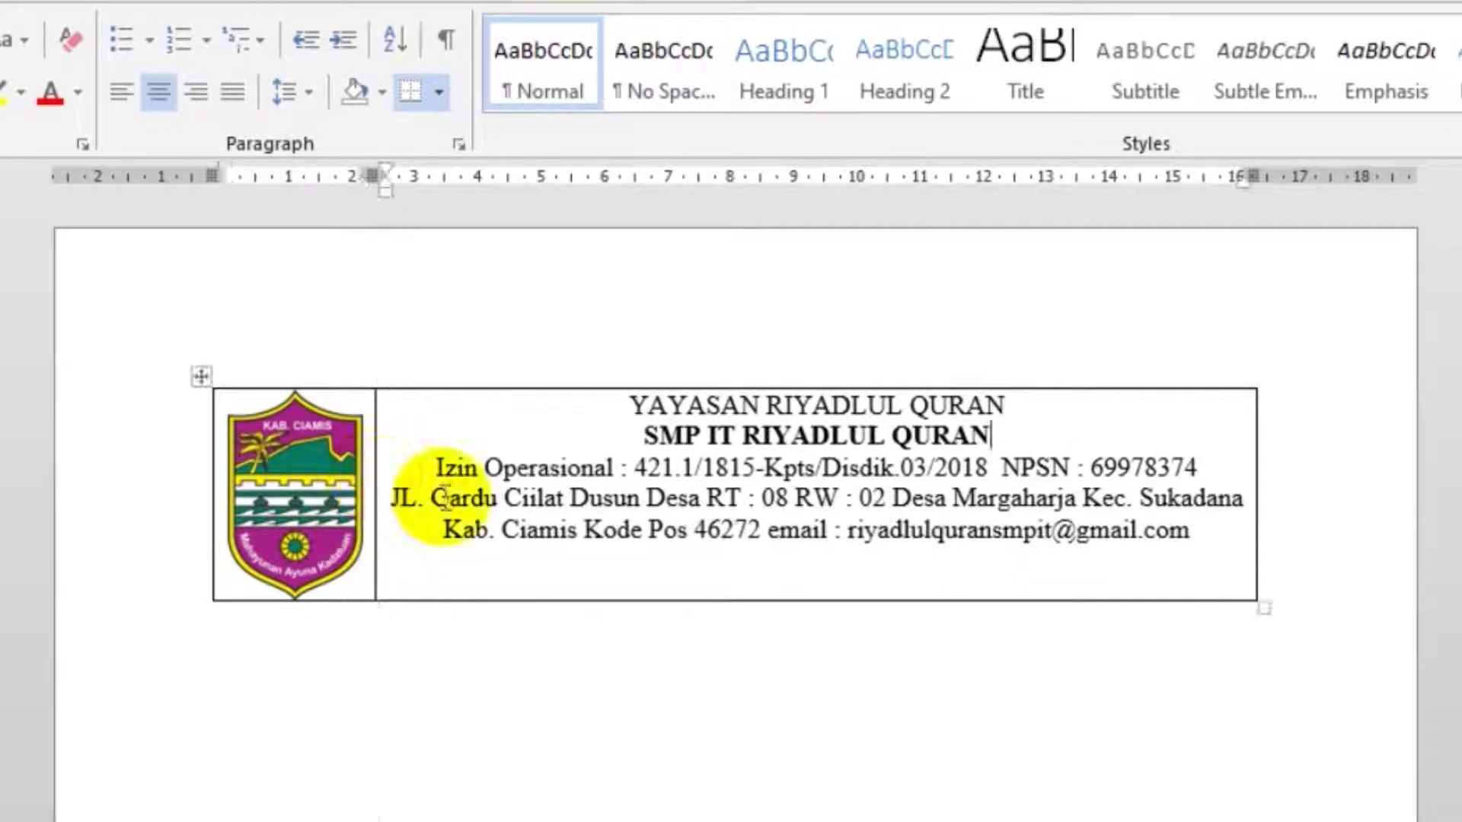
click(352, 585)
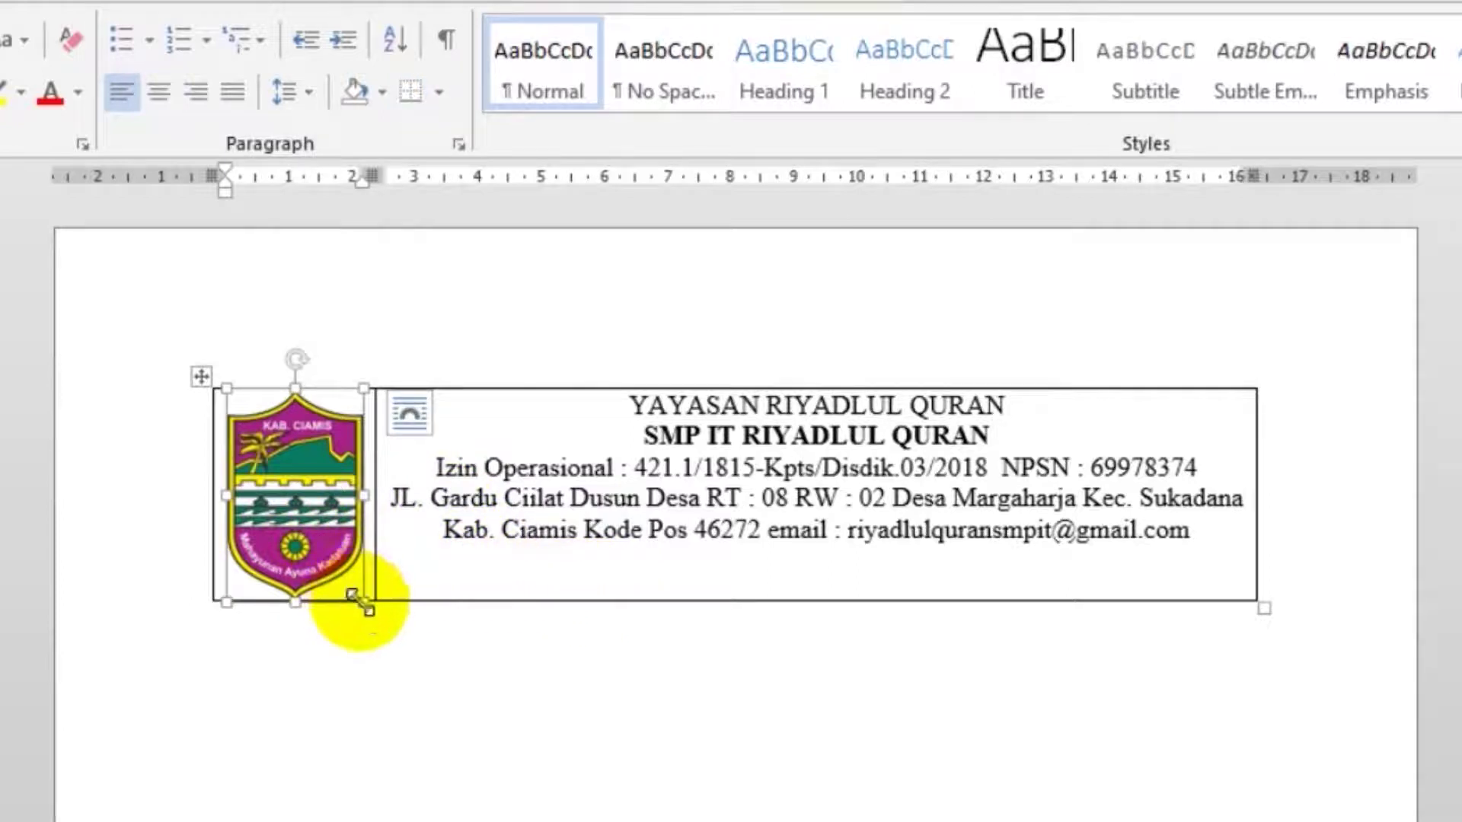
drag(360, 601, 333, 556)
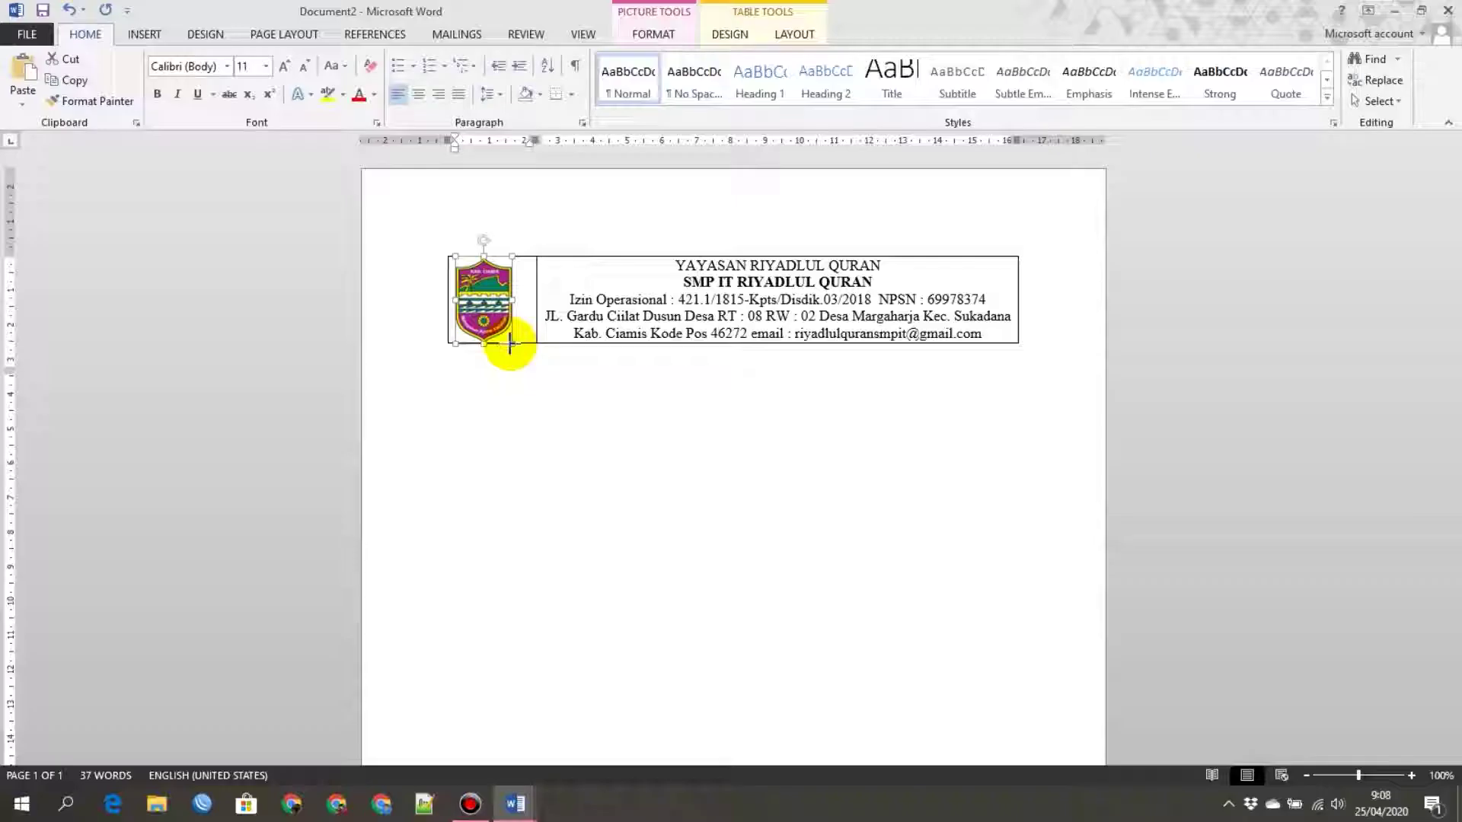
click(561, 335)
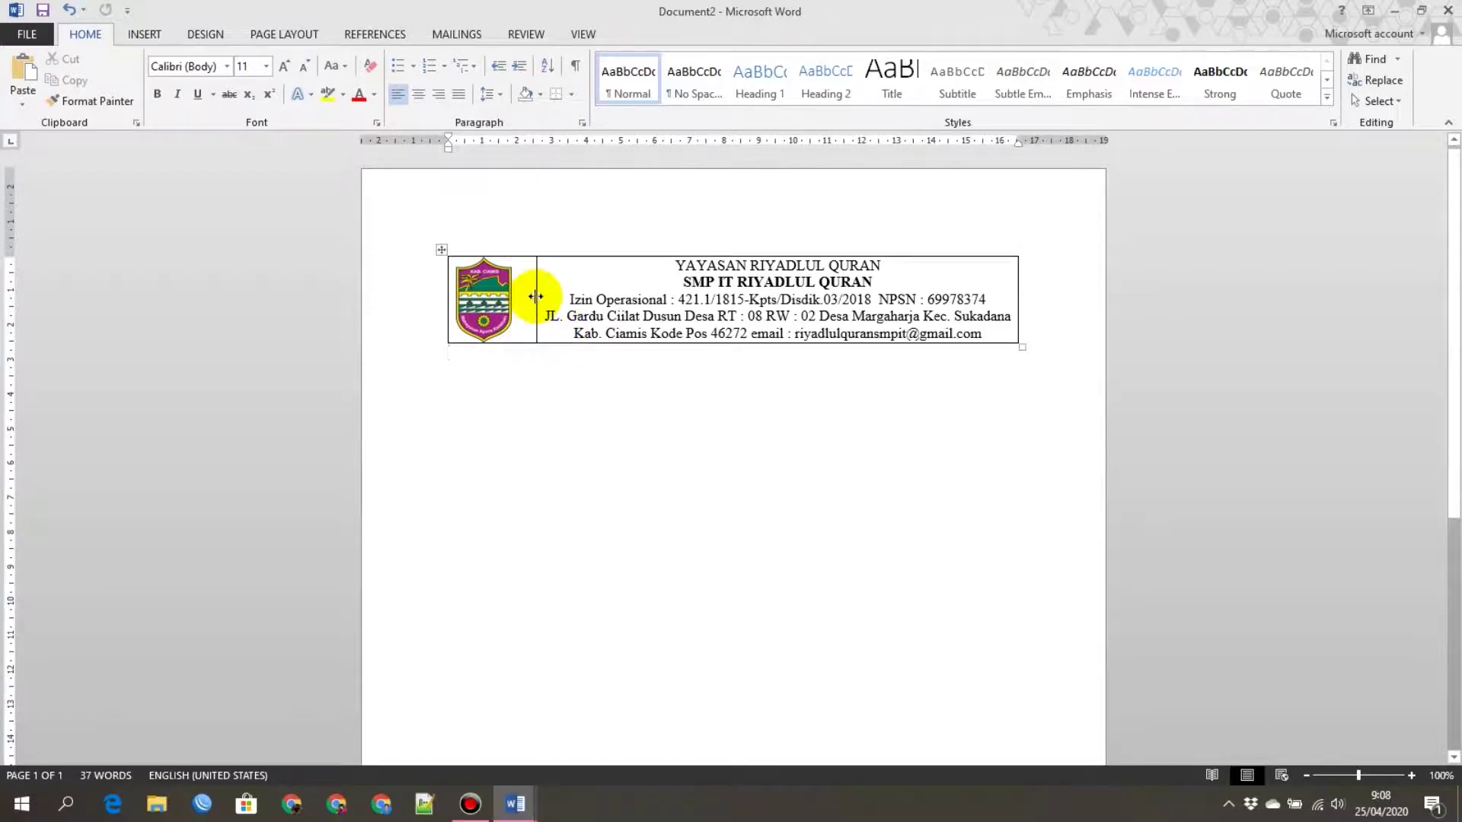
drag(535, 296, 518, 296)
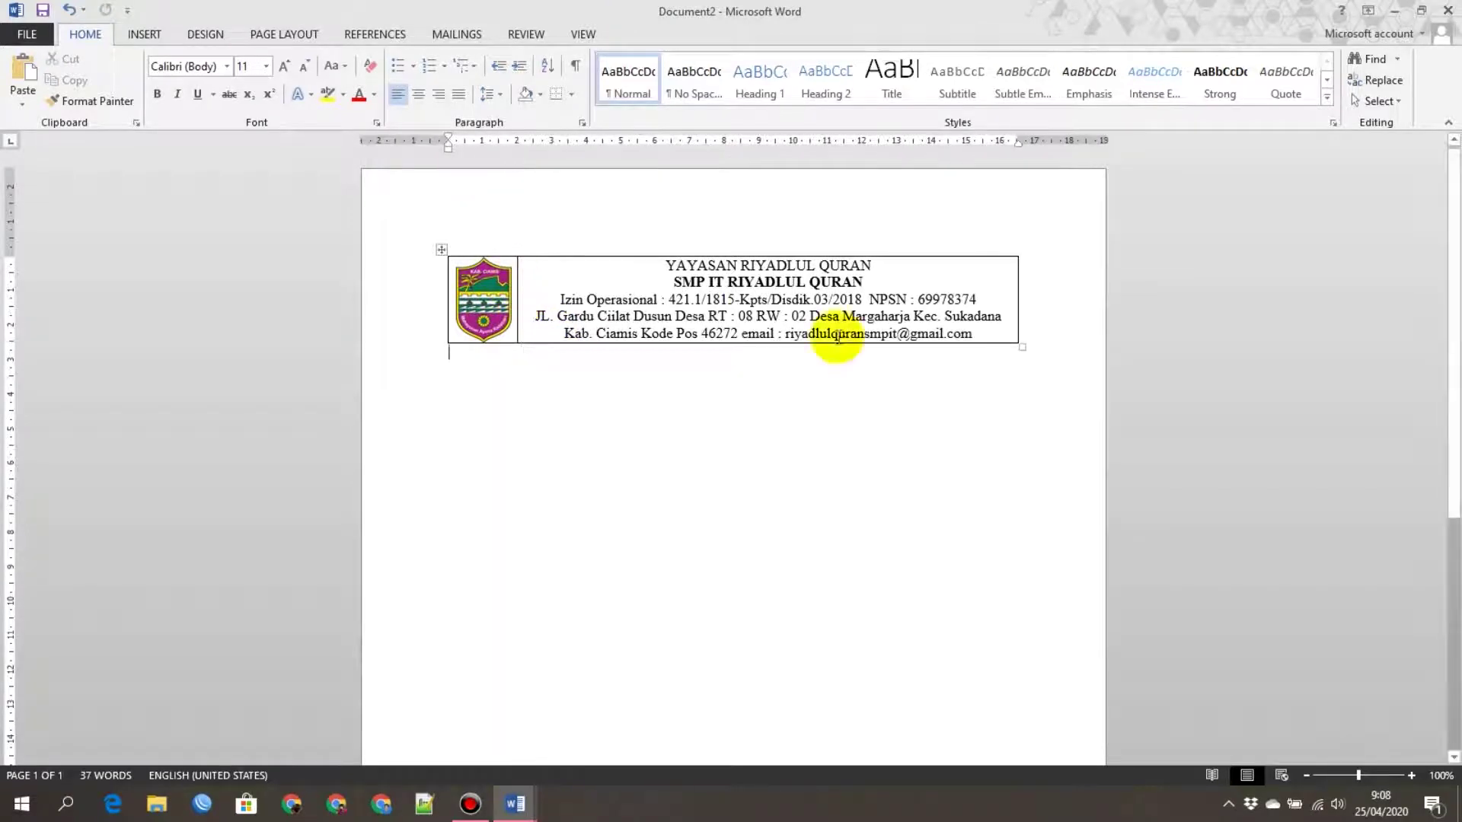
click(725, 405)
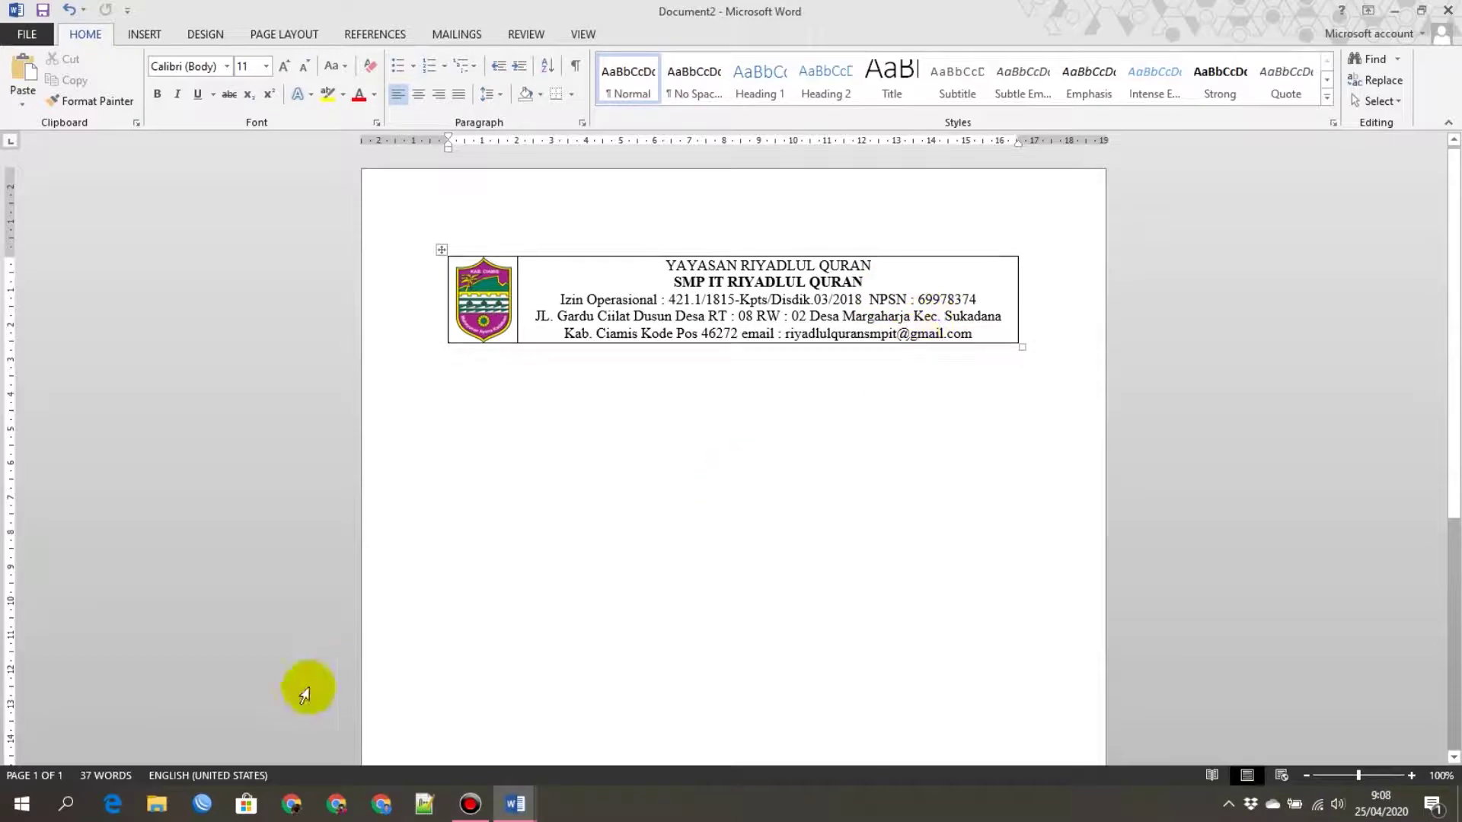
click(513, 806)
click(561, 654)
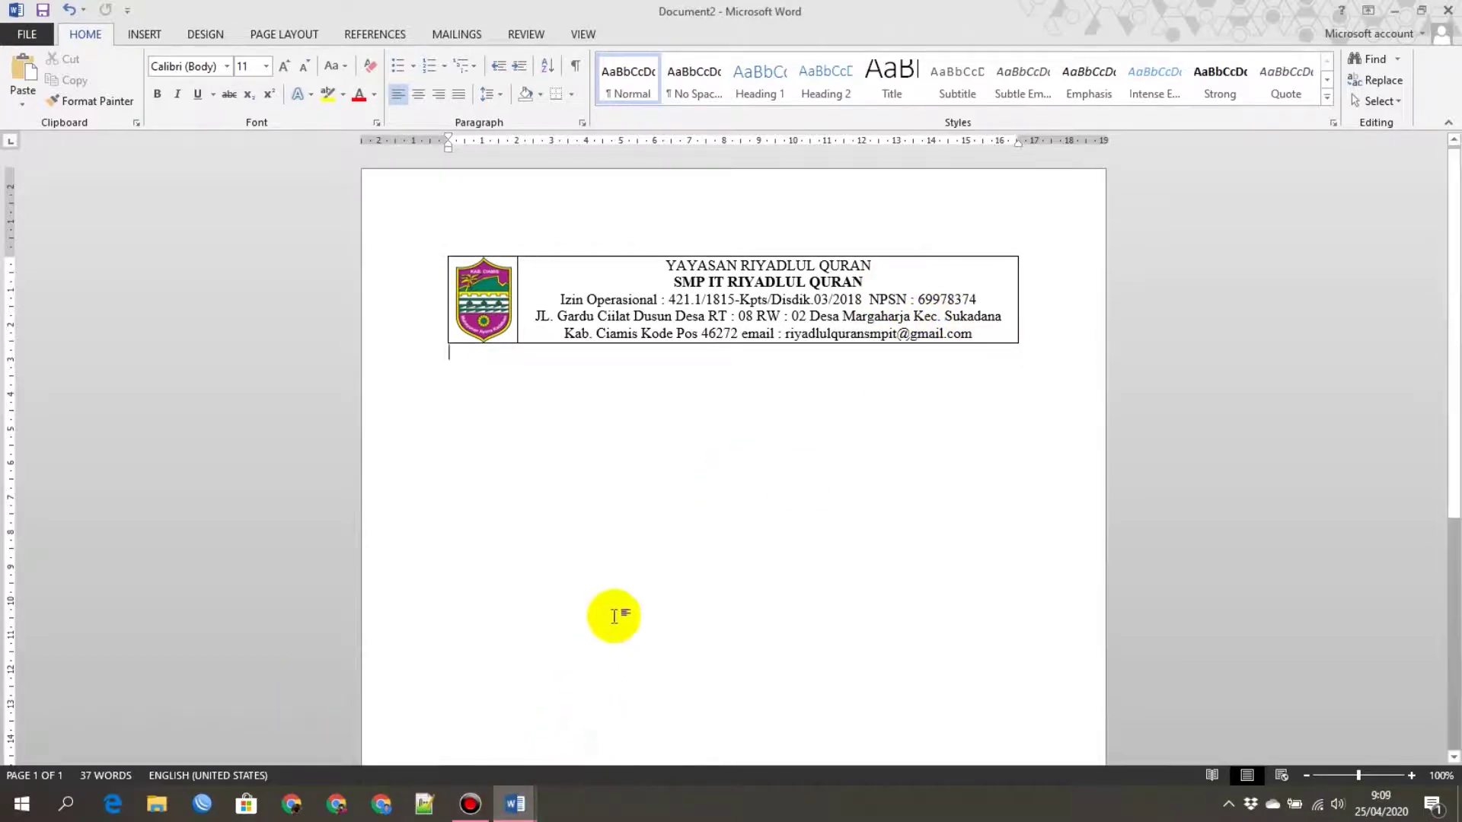
click(419, 710)
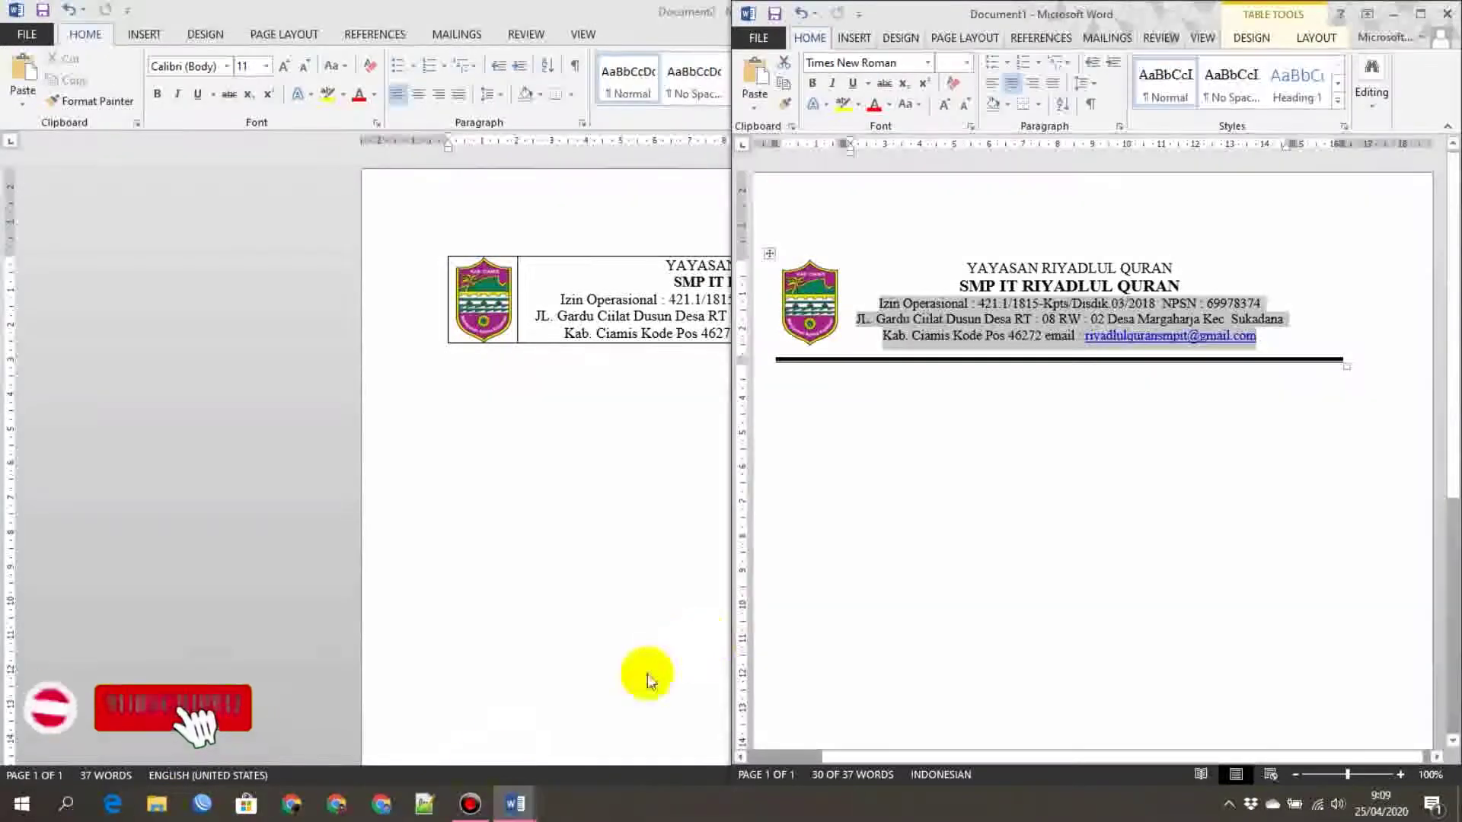
click(566, 721)
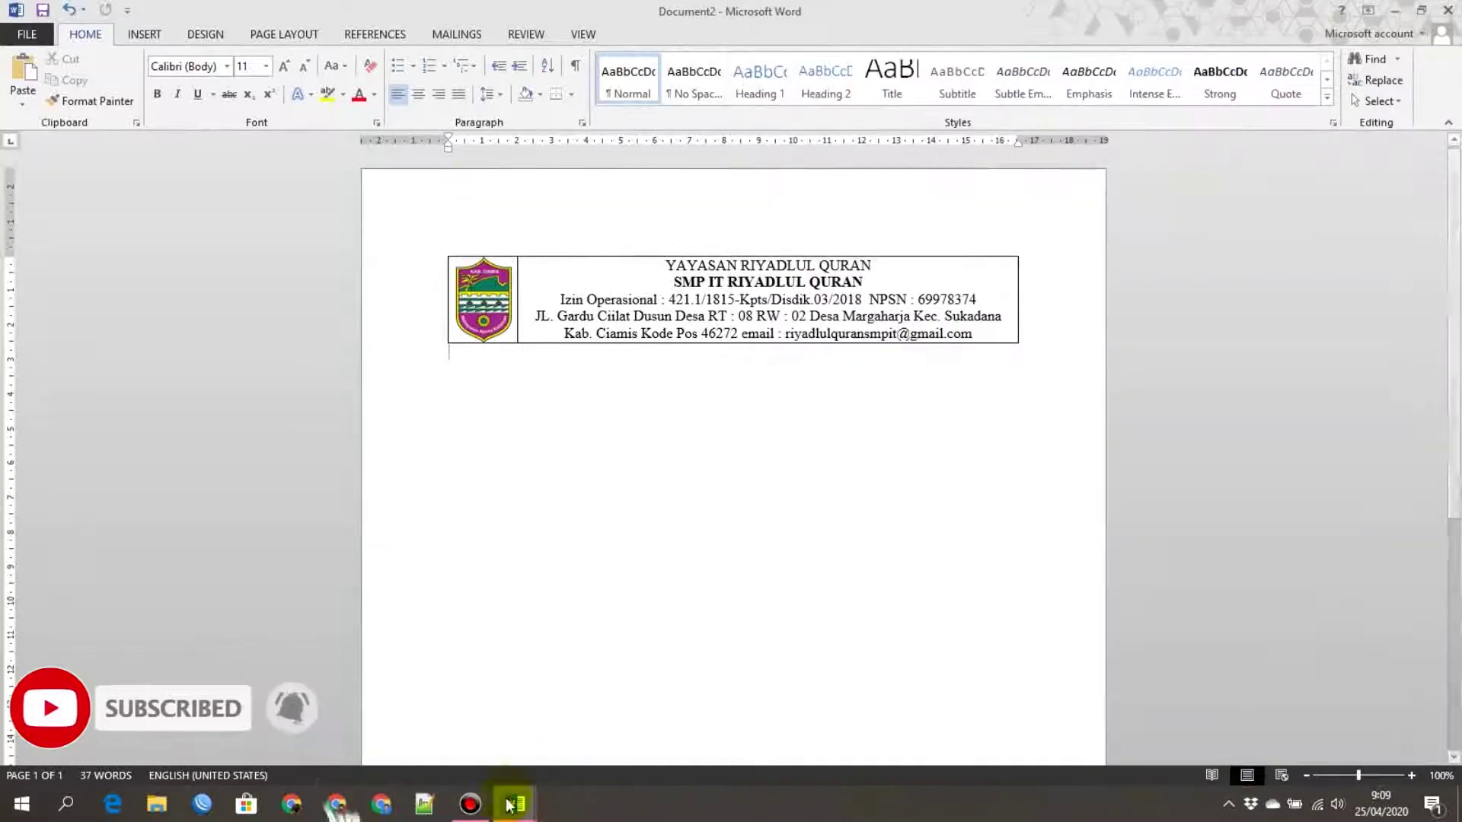
click(567, 283)
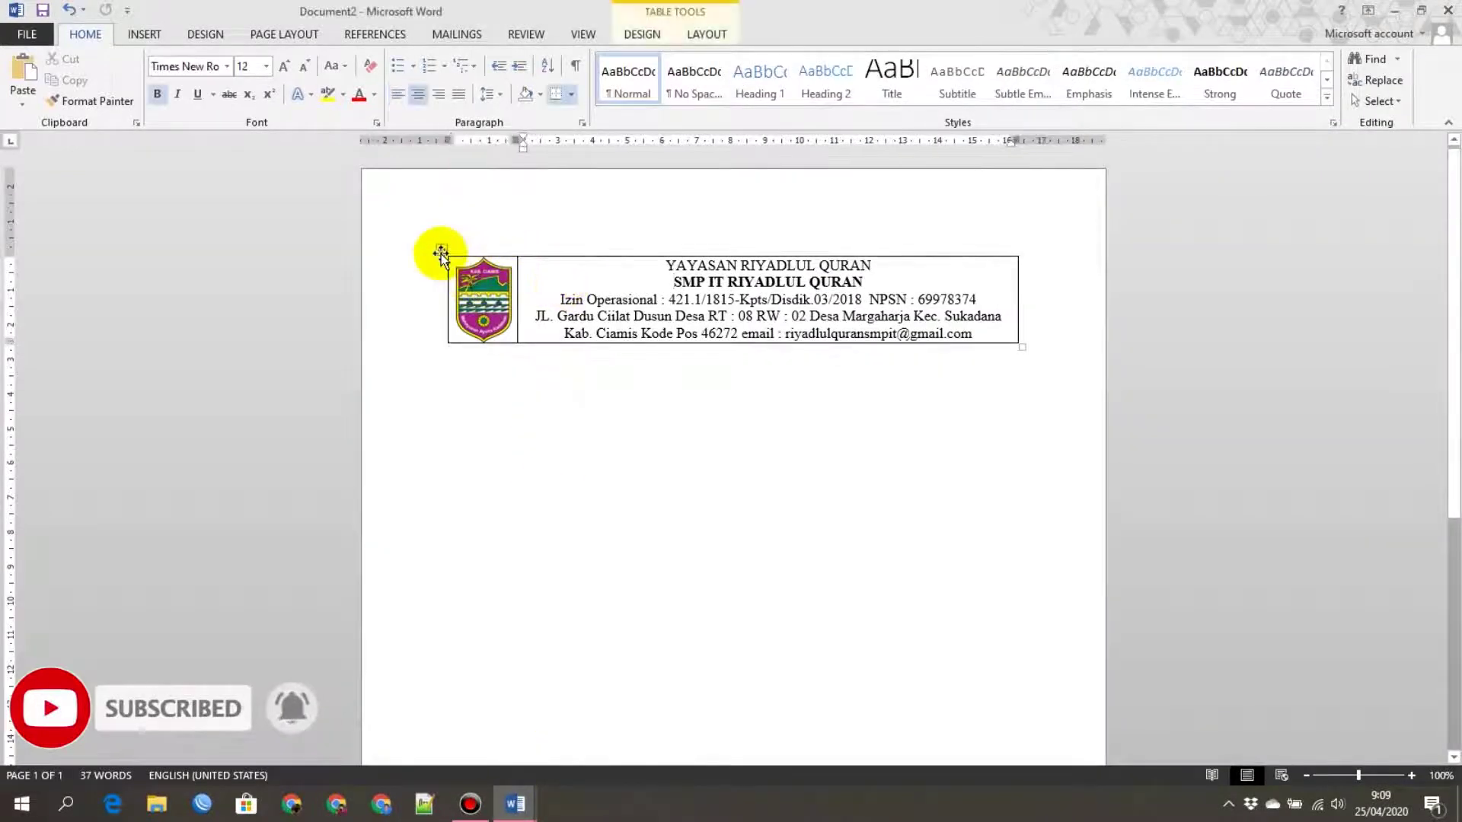
click(441, 254)
click(538, 453)
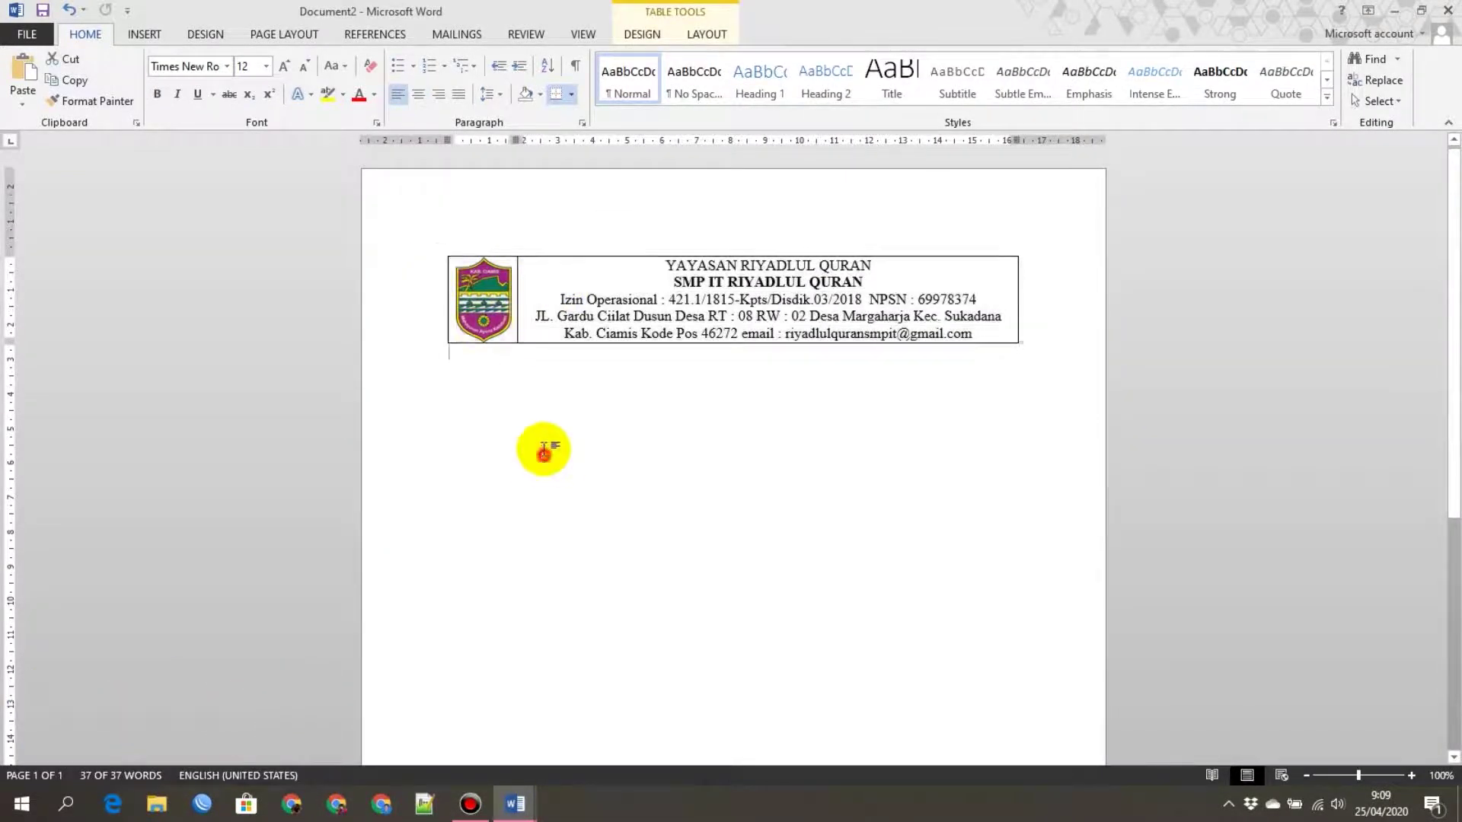
click(443, 251)
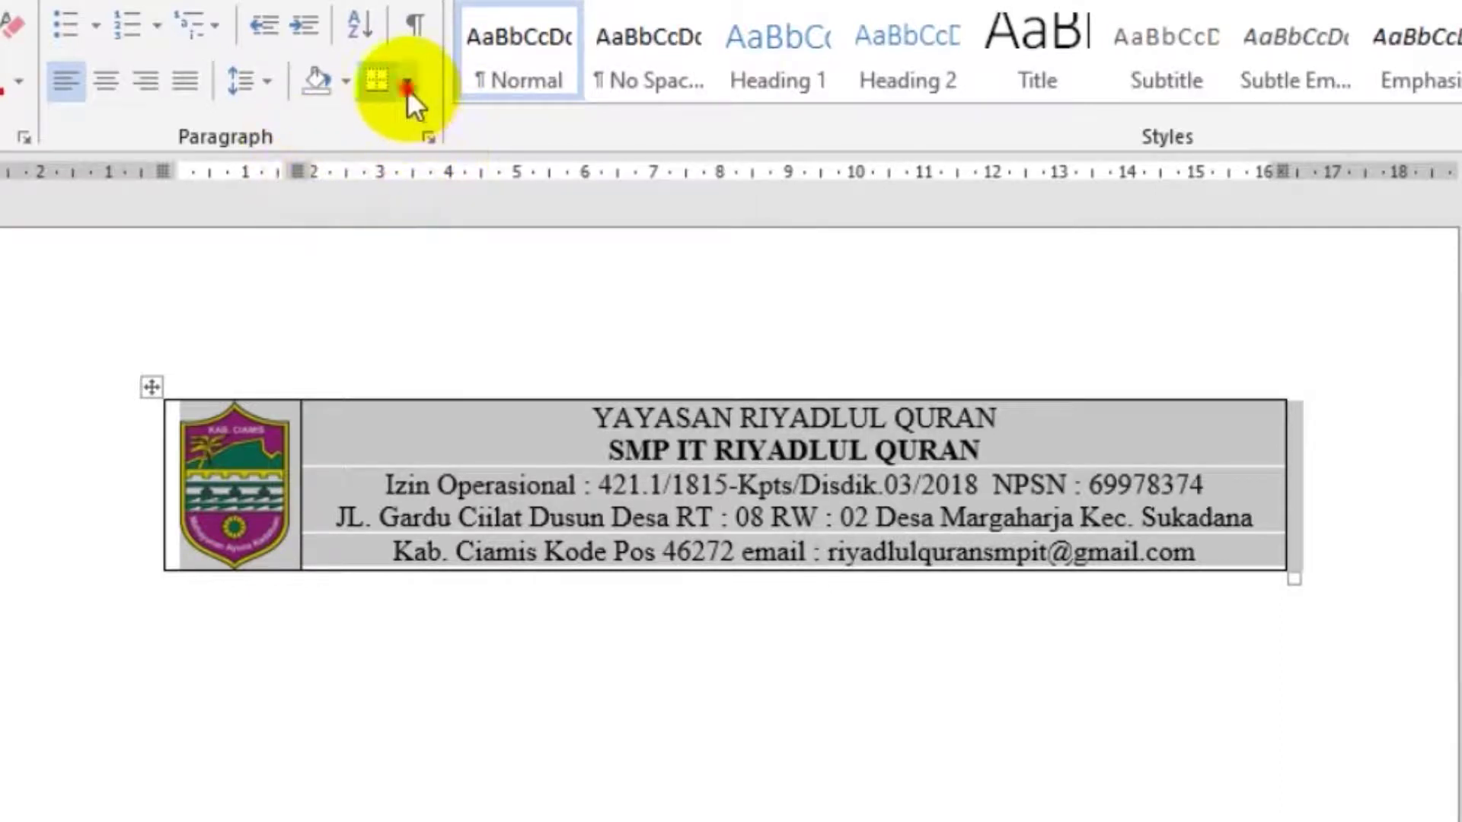
Step: Remove all borders from the header table using No Border
click(407, 84)
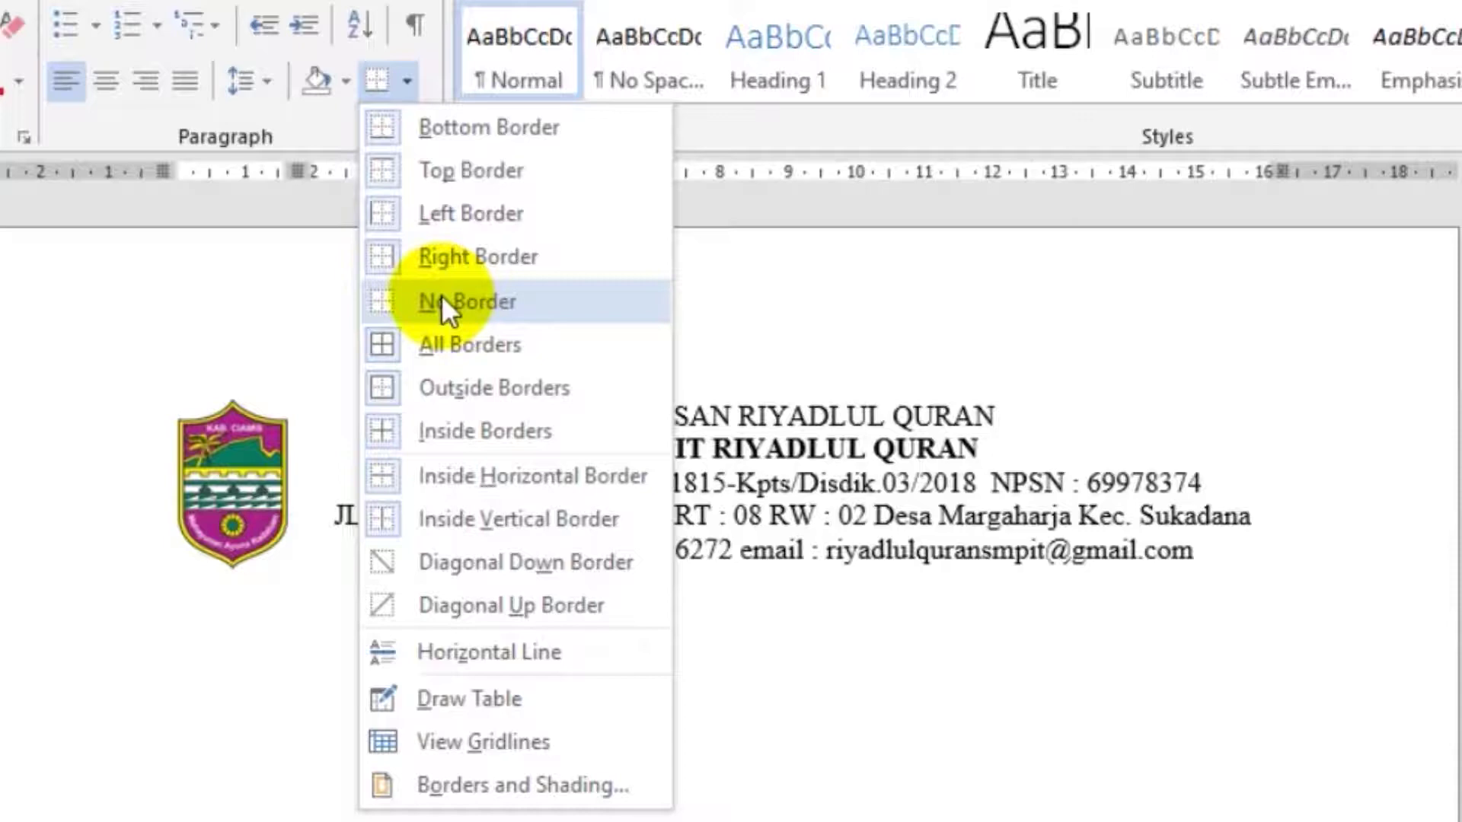
click(441, 301)
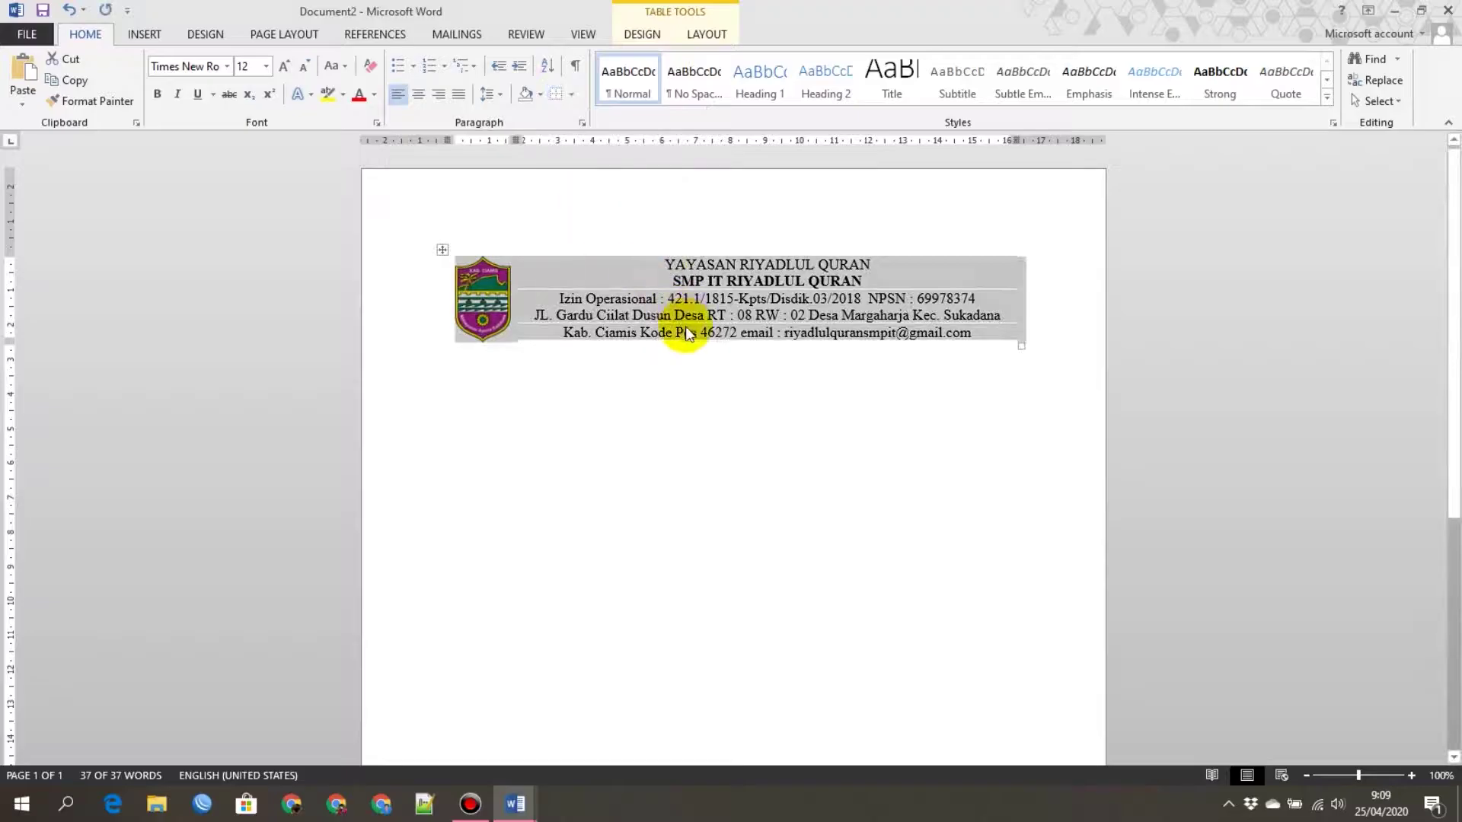
click(685, 401)
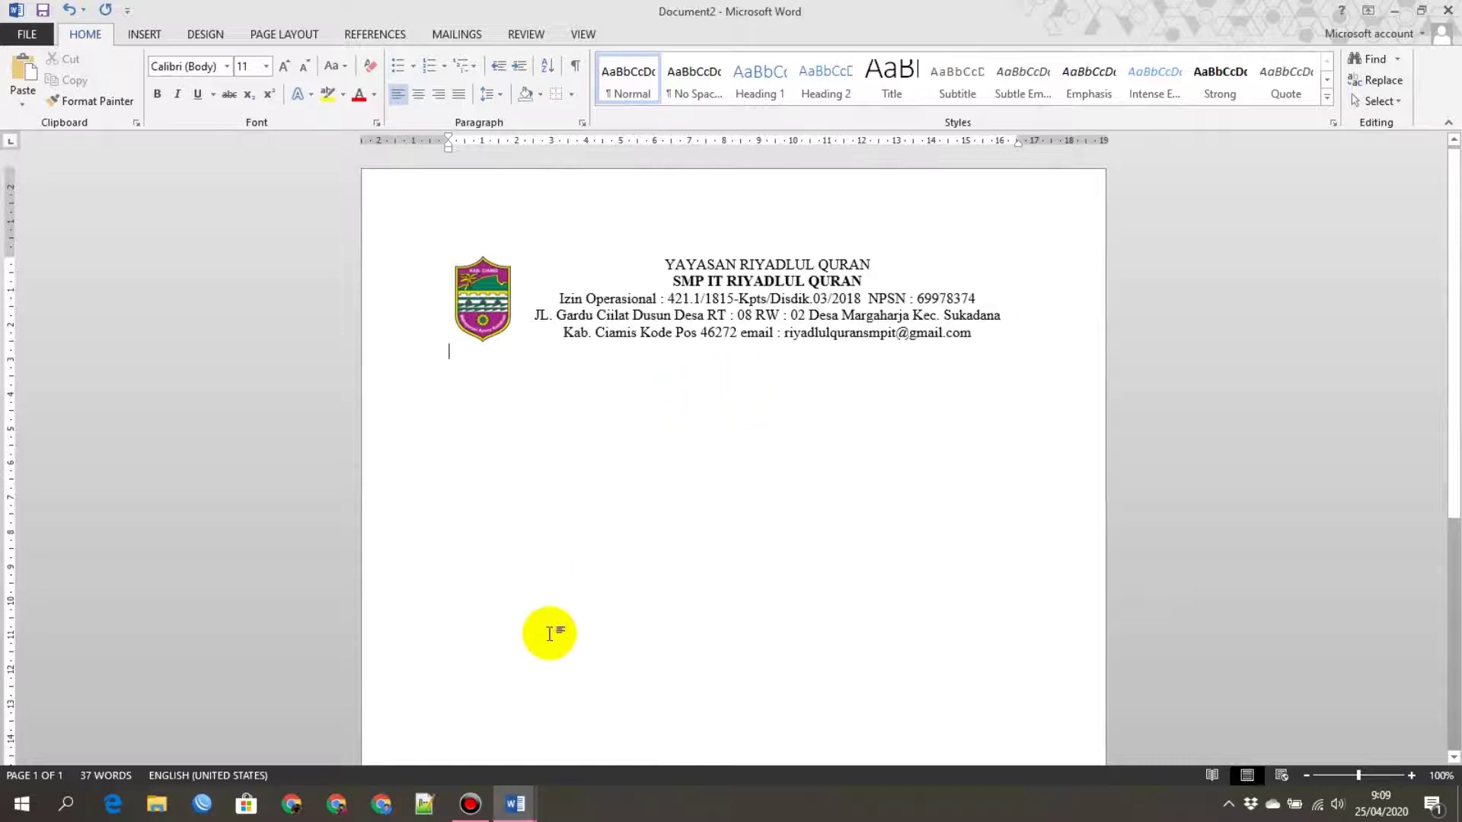
Step: Compare against Document1, then click back inside the Document2 letterhead table
click(517, 803)
click(433, 742)
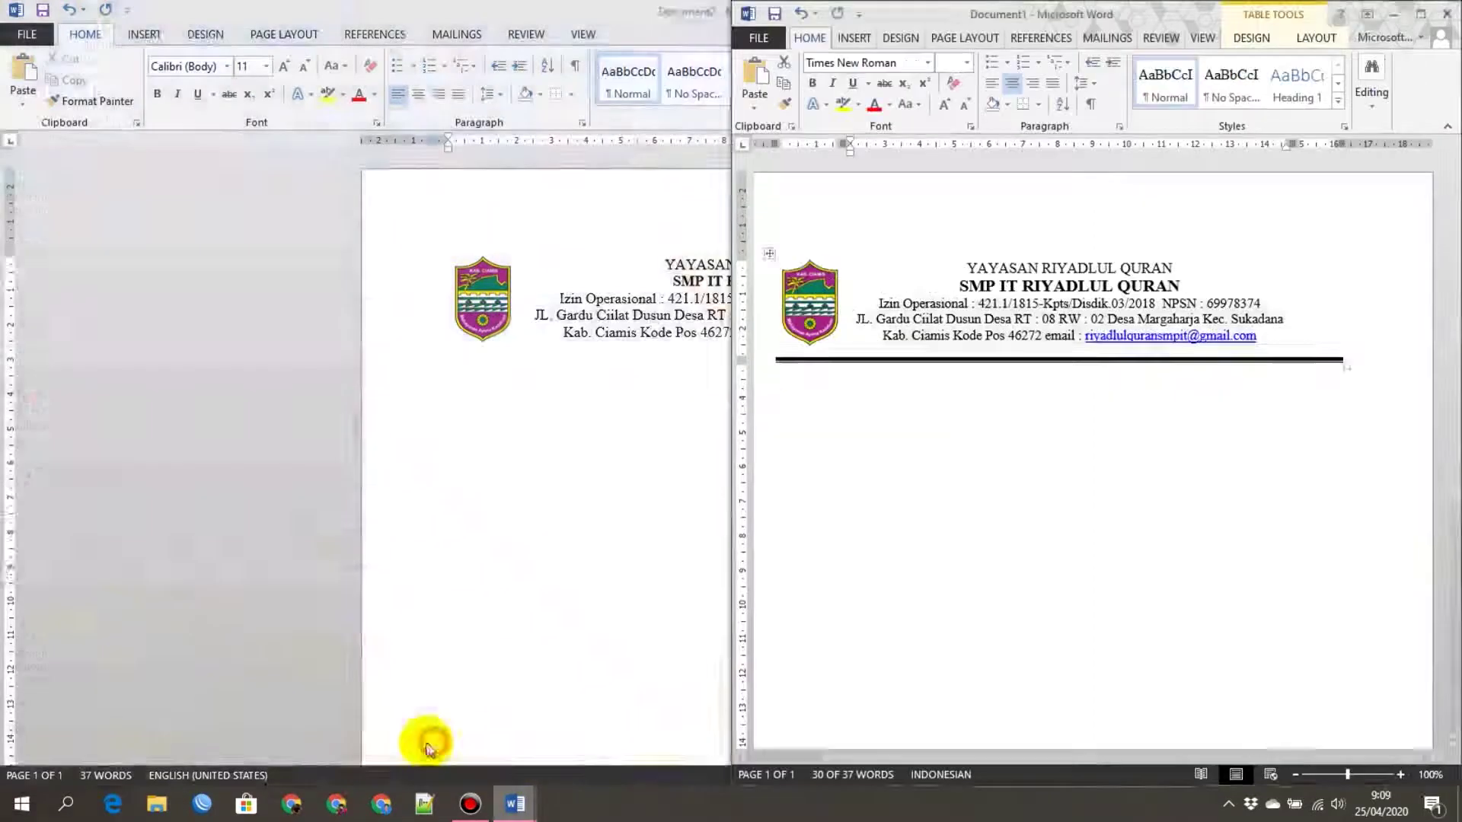
click(622, 384)
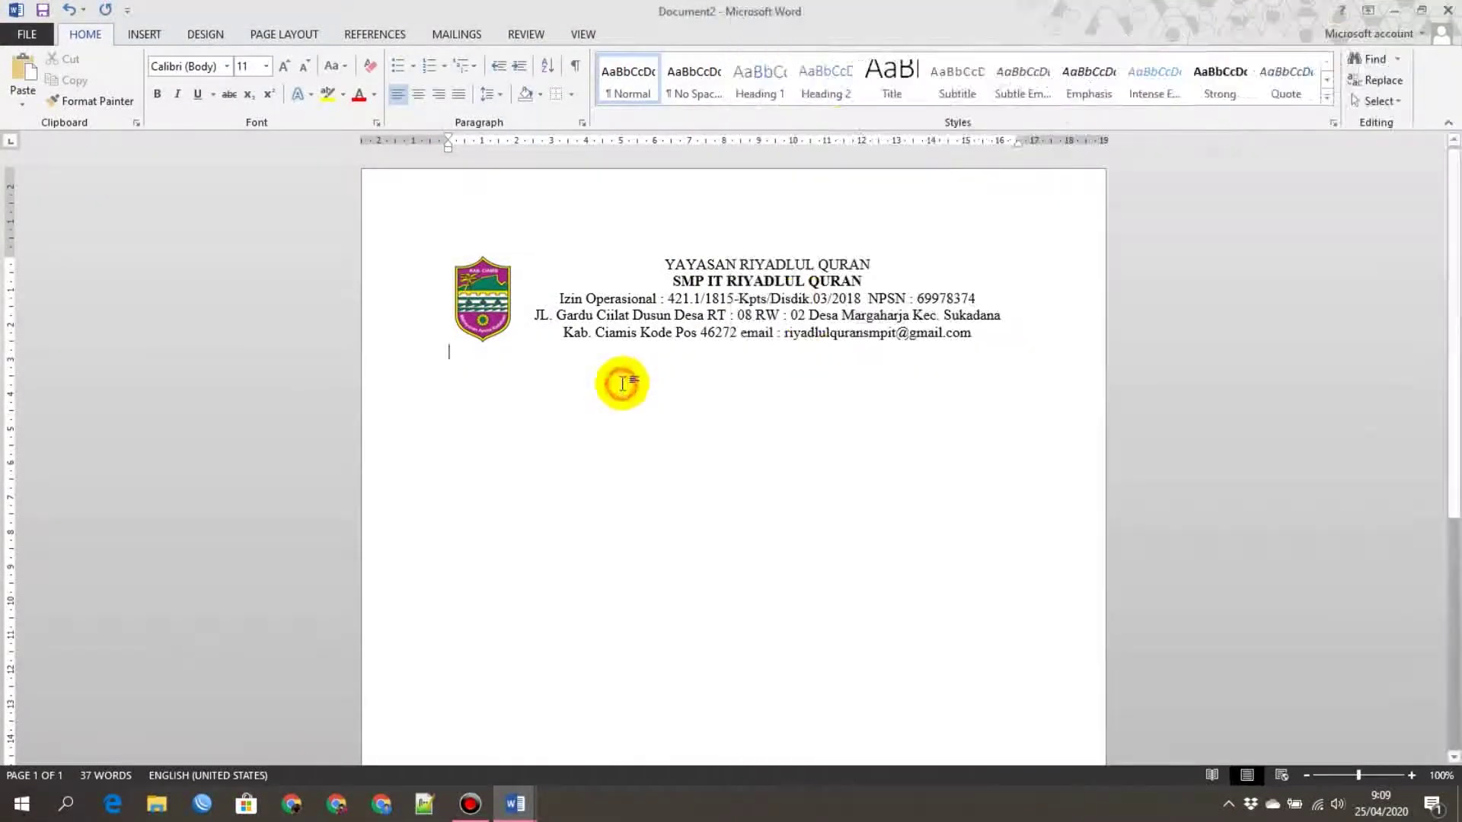
click(978, 329)
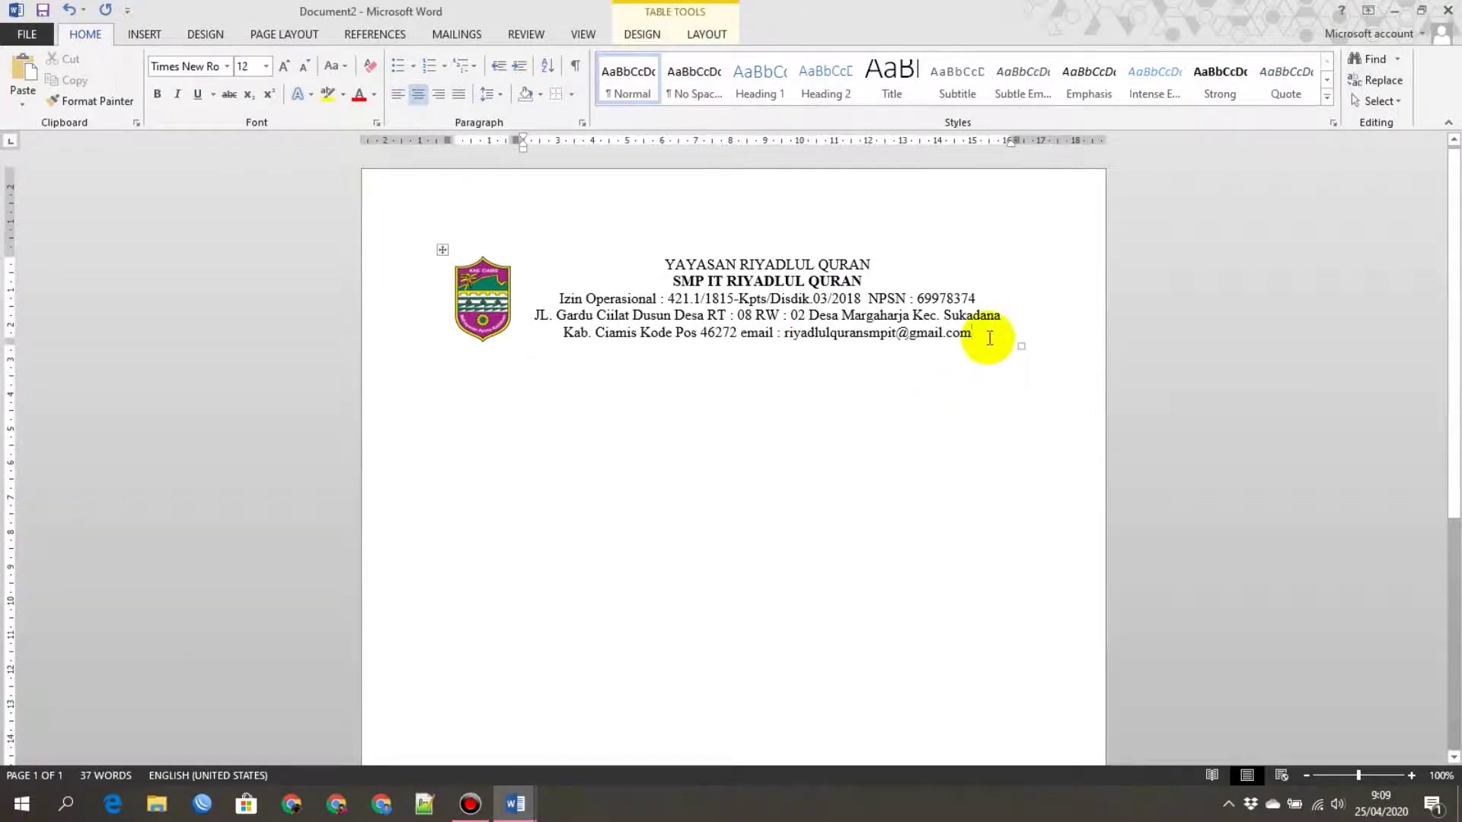
click(223, 36)
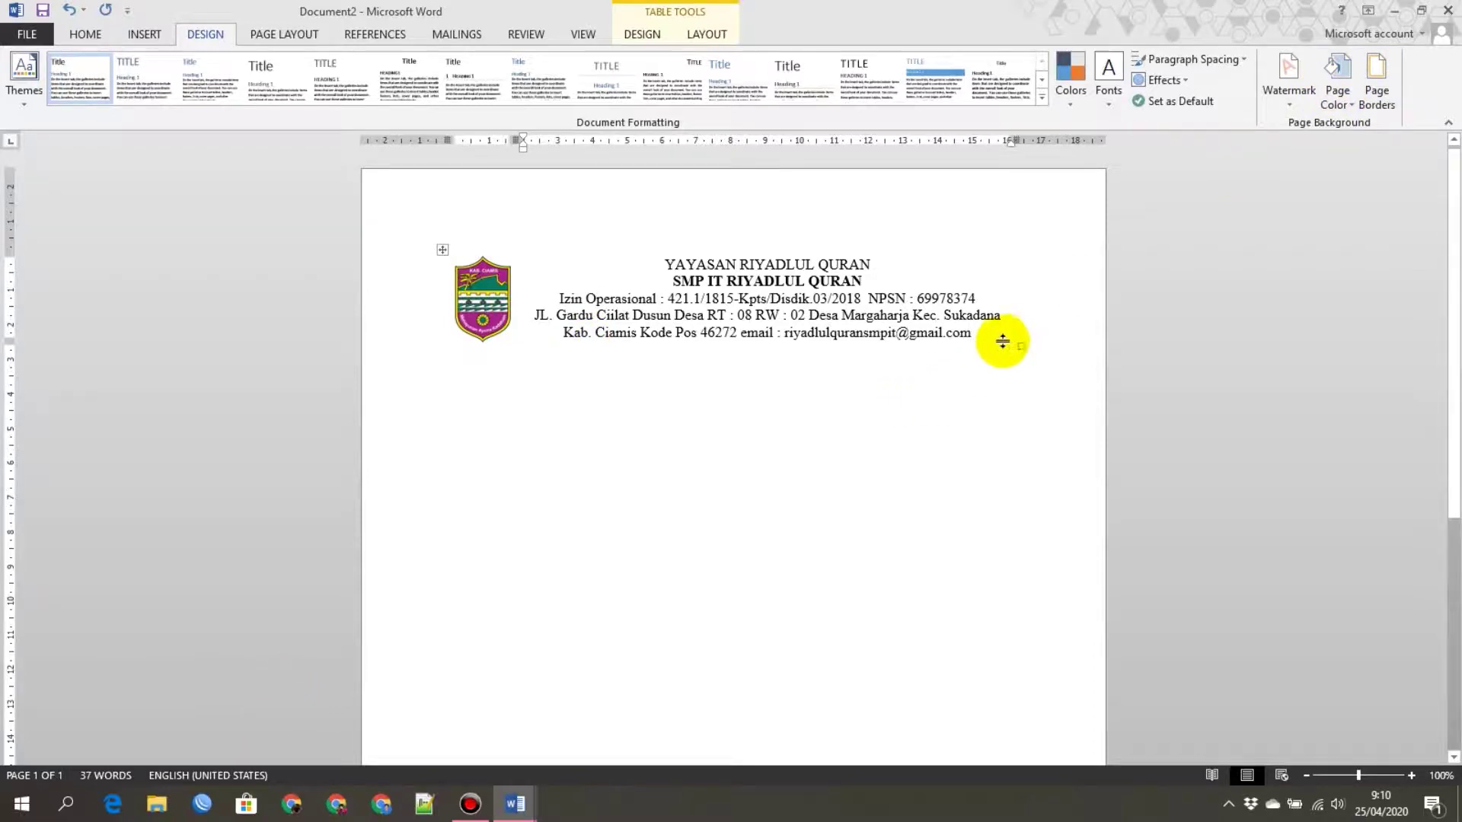
Step: Open Page Borders and move the Borders and Shading dialog to the left of the screen
click(1391, 101)
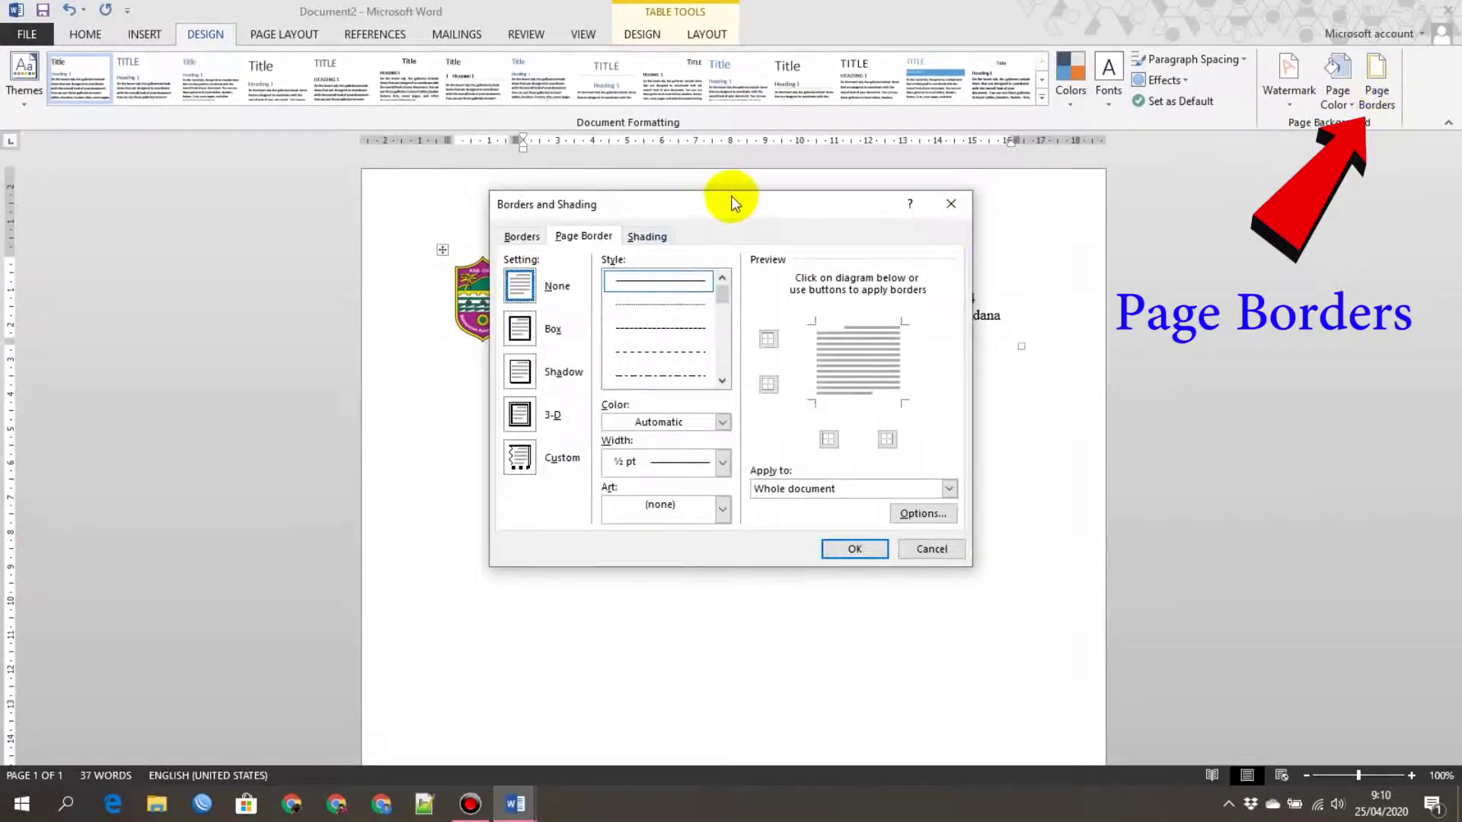
drag(735, 199, 1249, 137)
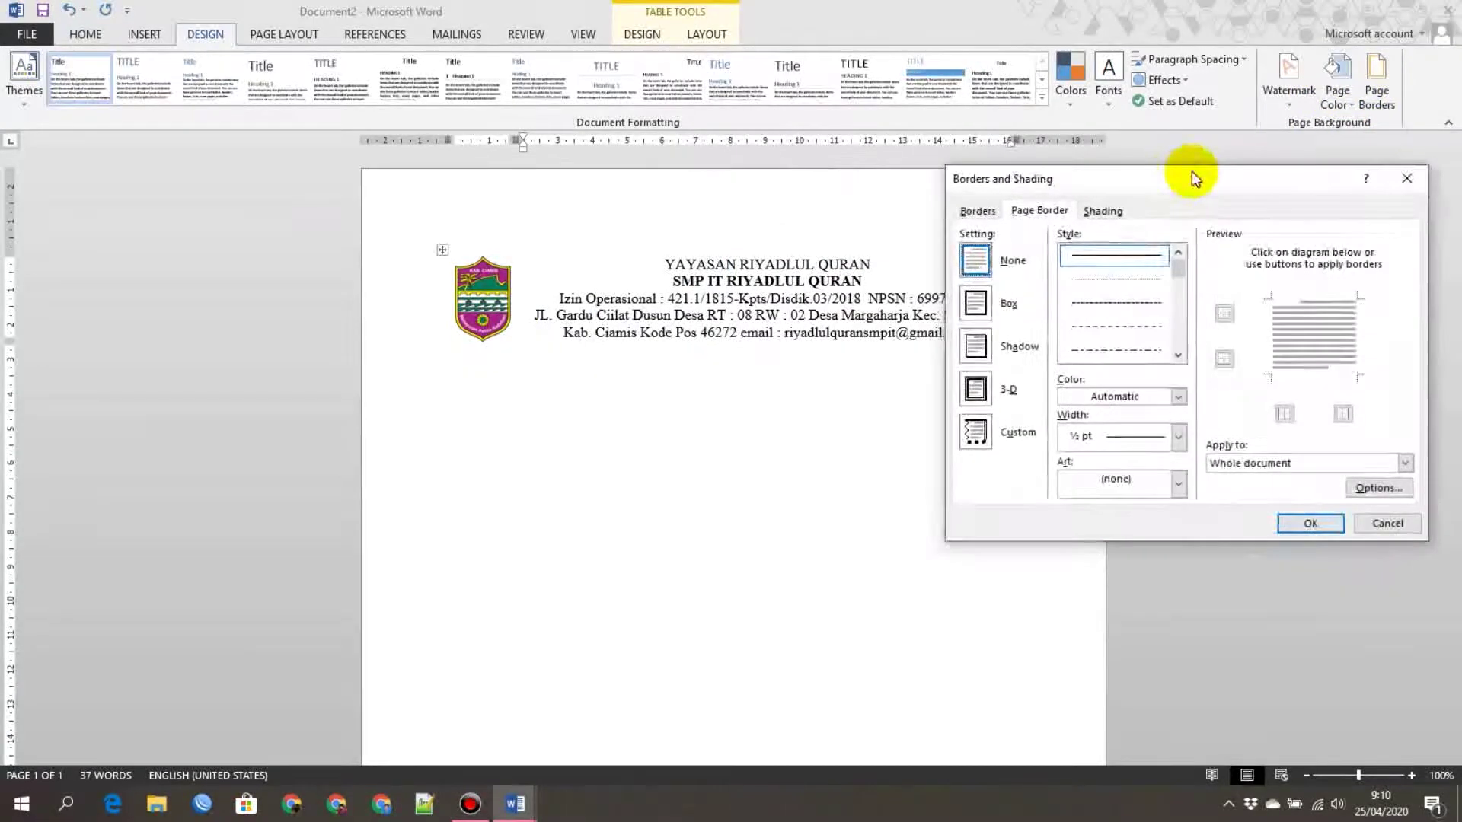
mouse_move(1248, 137)
mouse_down()
mouse_move(282, 137)
mouse_move(270, 125)
mouse_up()
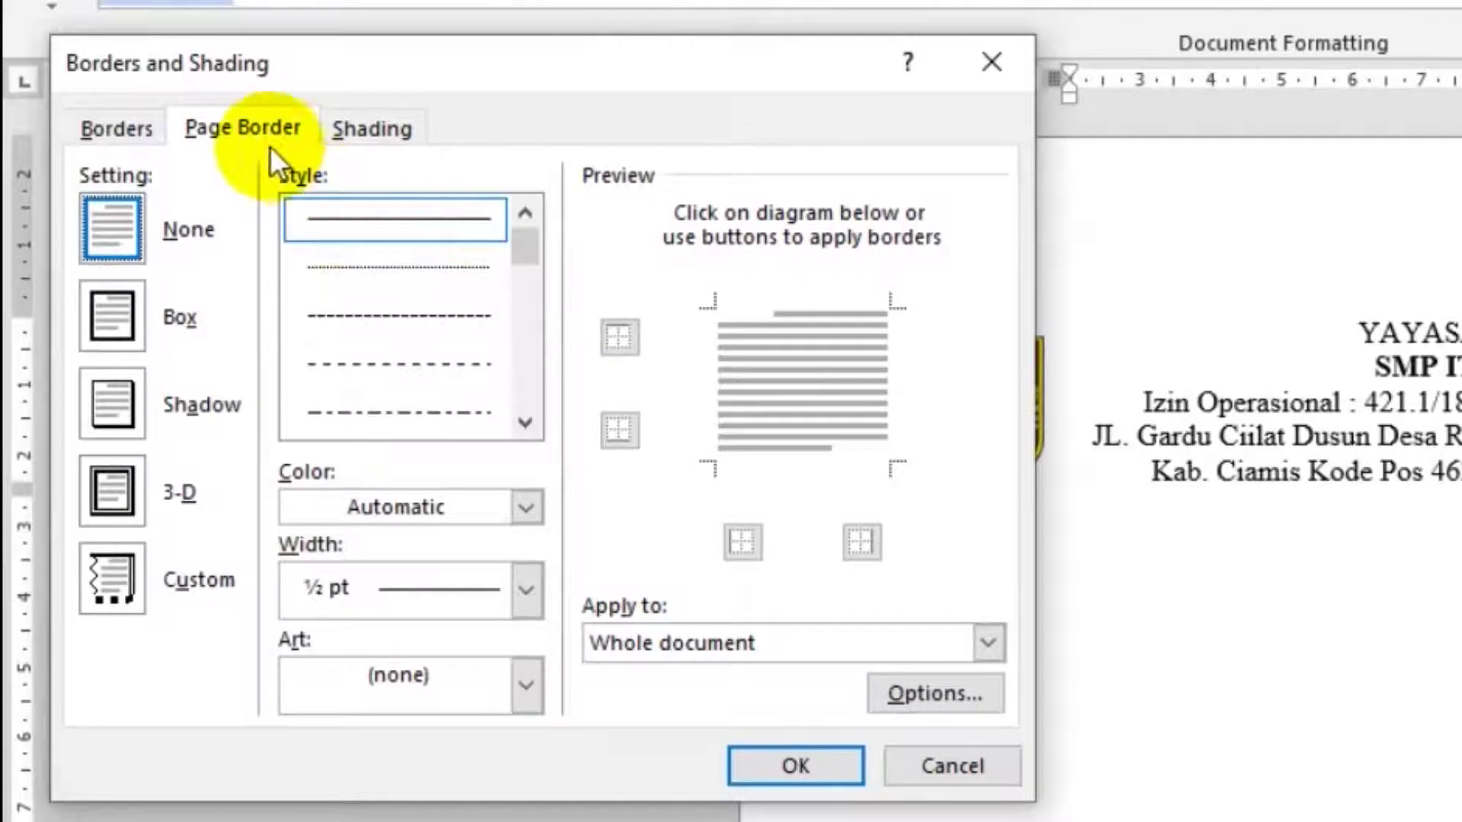
Step: Pick the thick line style for the table's borders on the Borders tab
click(263, 130)
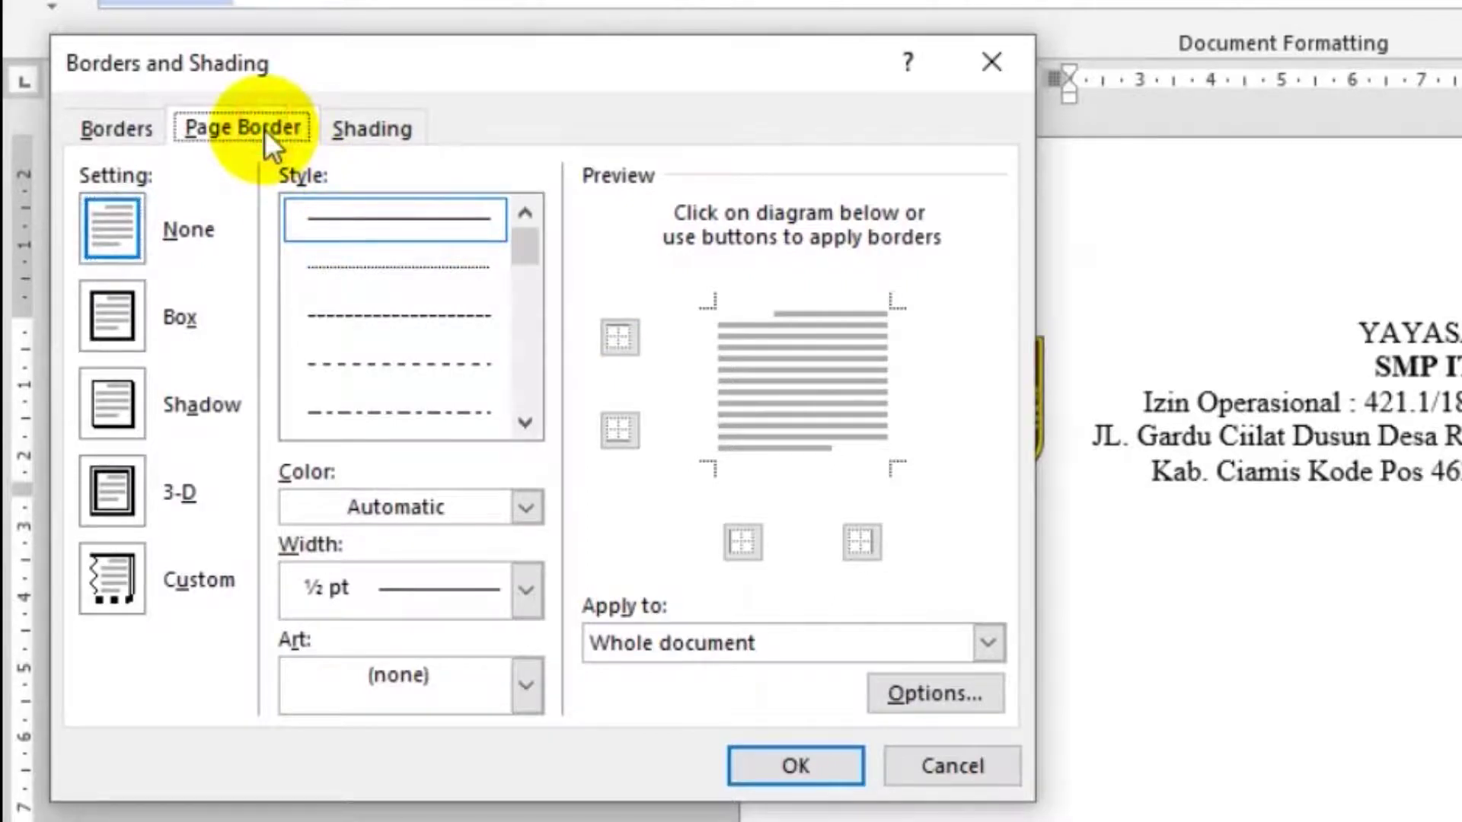
click(114, 134)
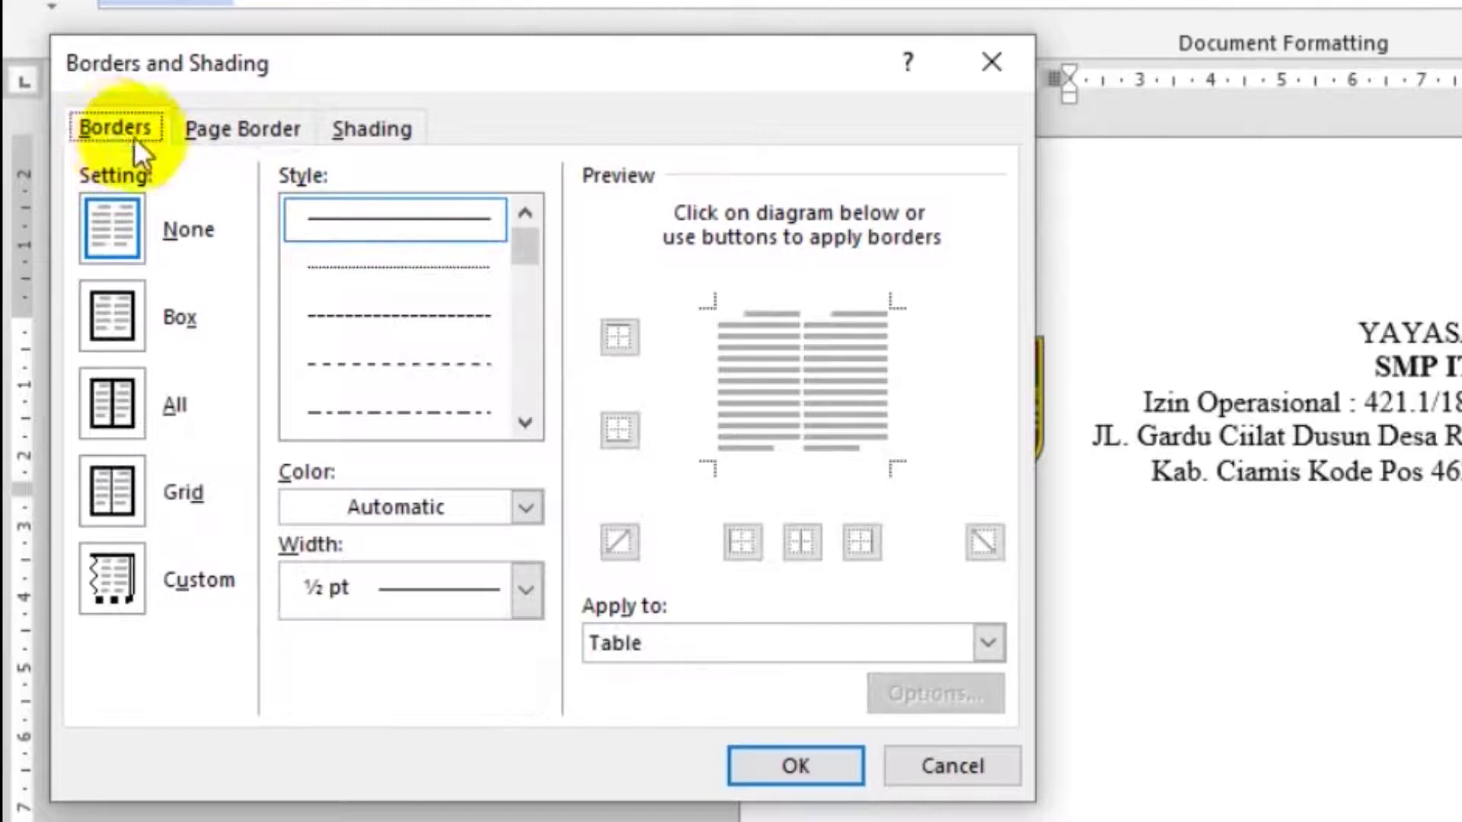
drag(528, 241, 526, 258)
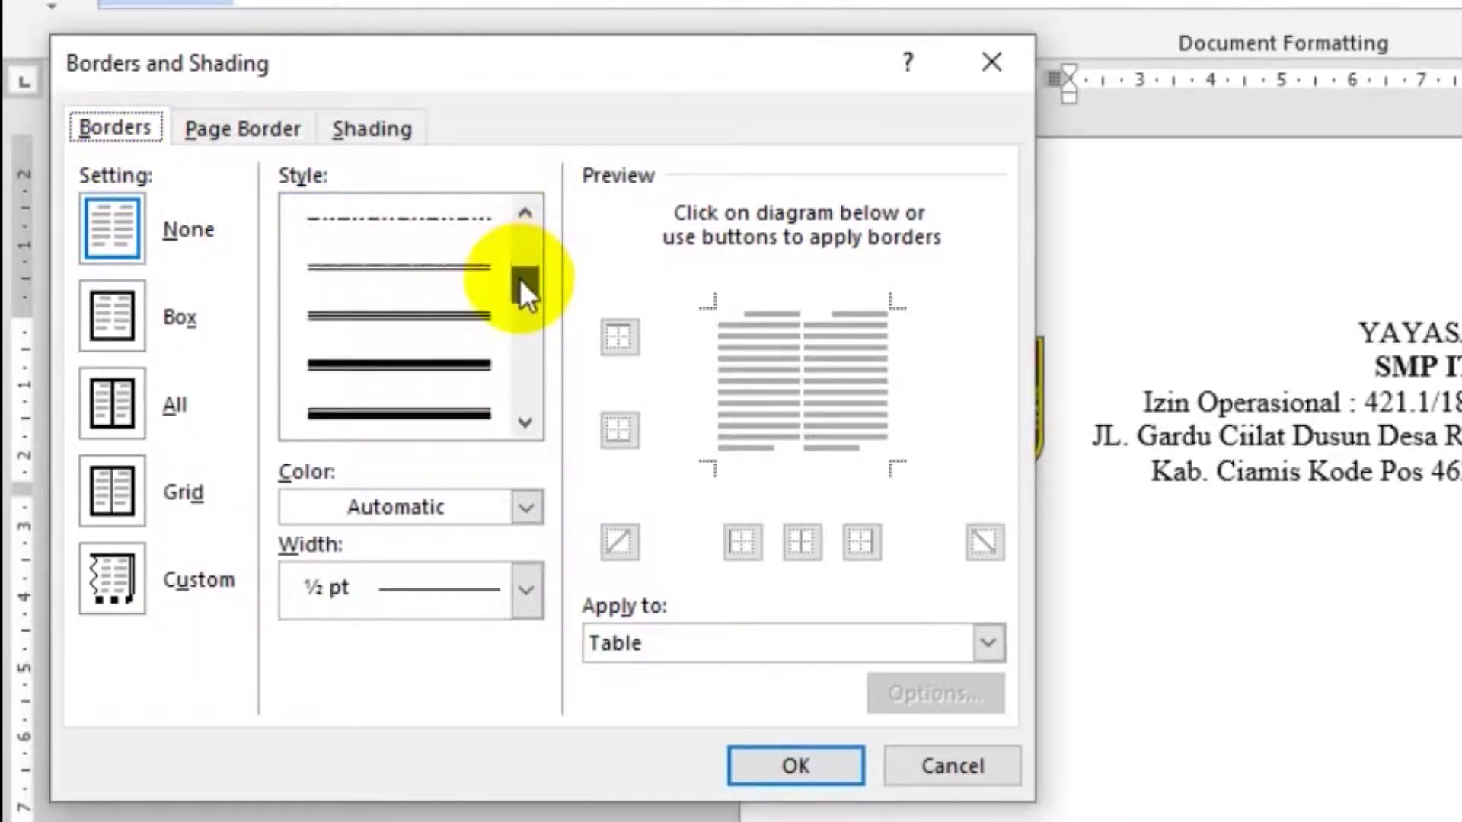
drag(525, 257, 520, 304)
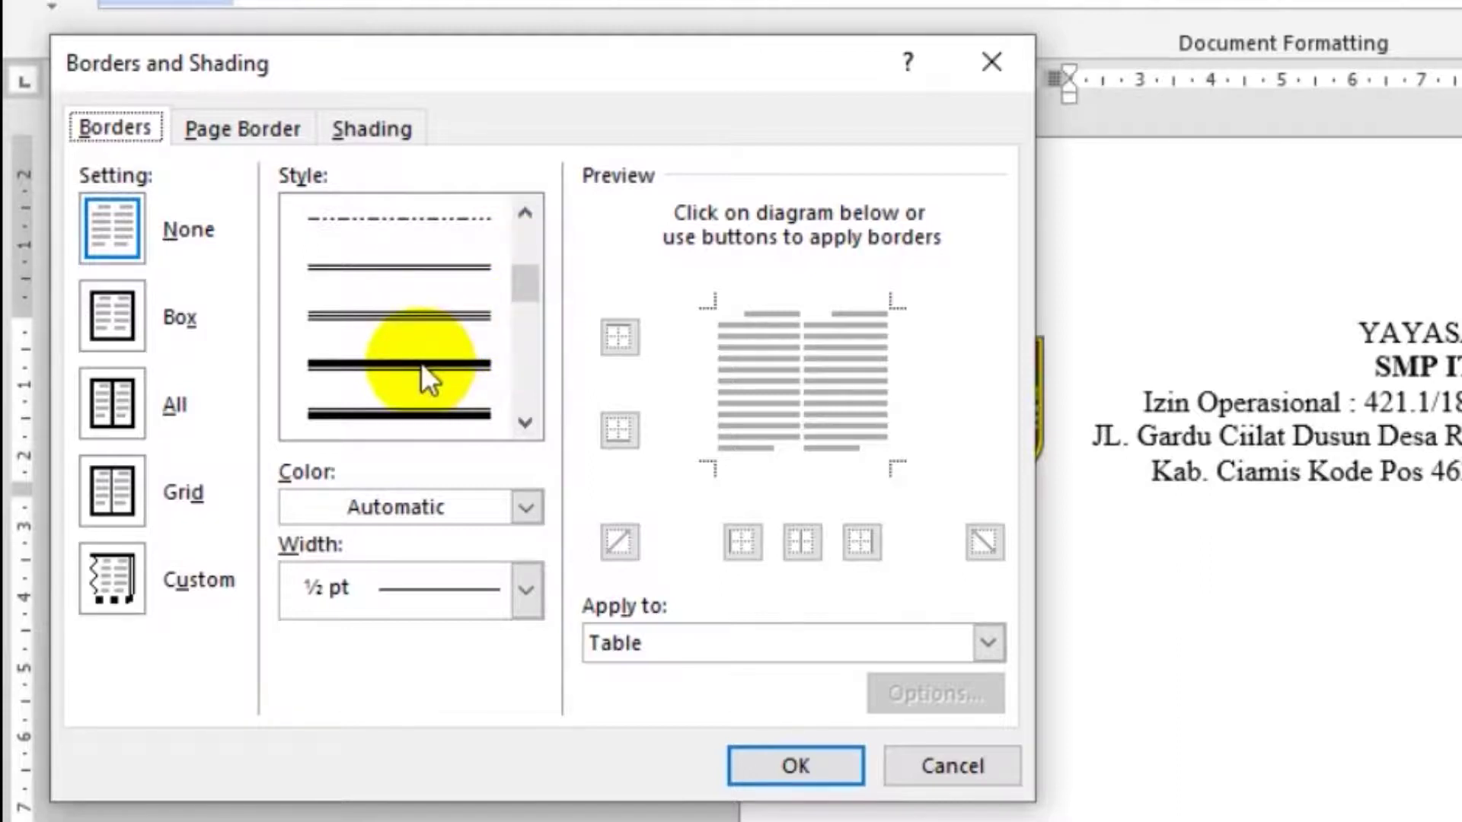
click(422, 363)
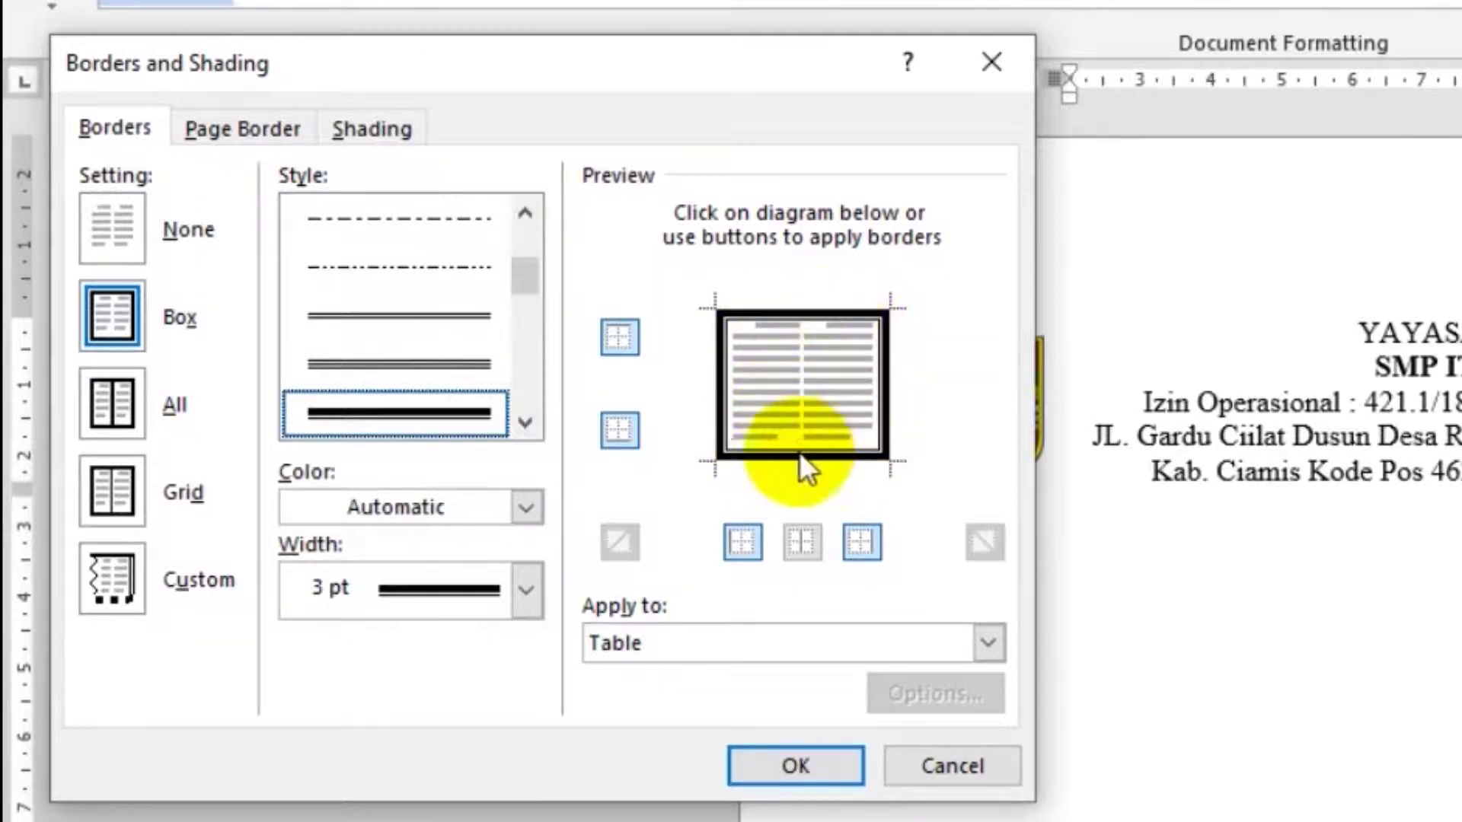
Step: Remove top, left and right borders, keeping a 3 pt bottom border, and apply
click(727, 411)
click(829, 312)
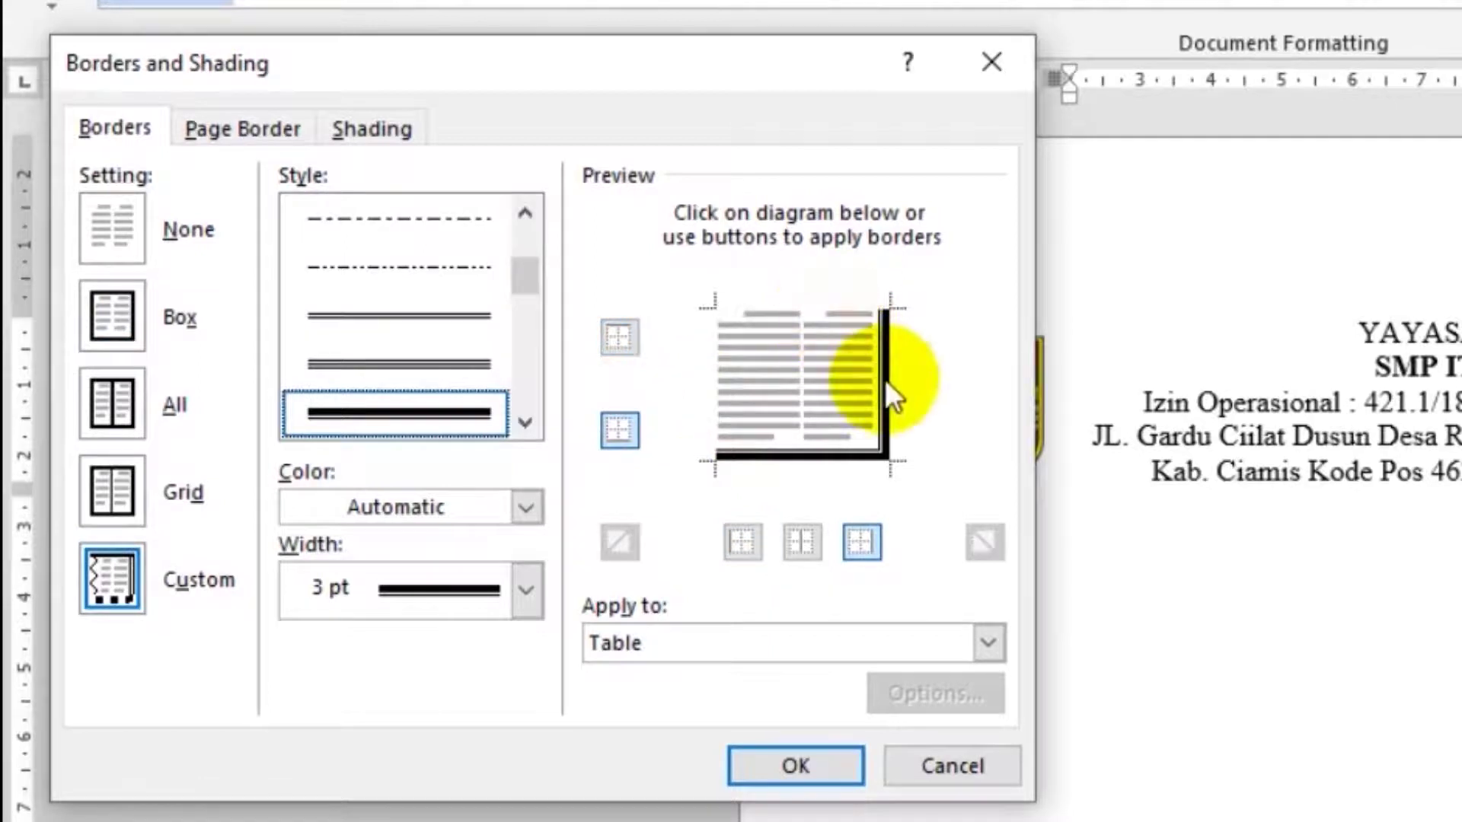
click(883, 381)
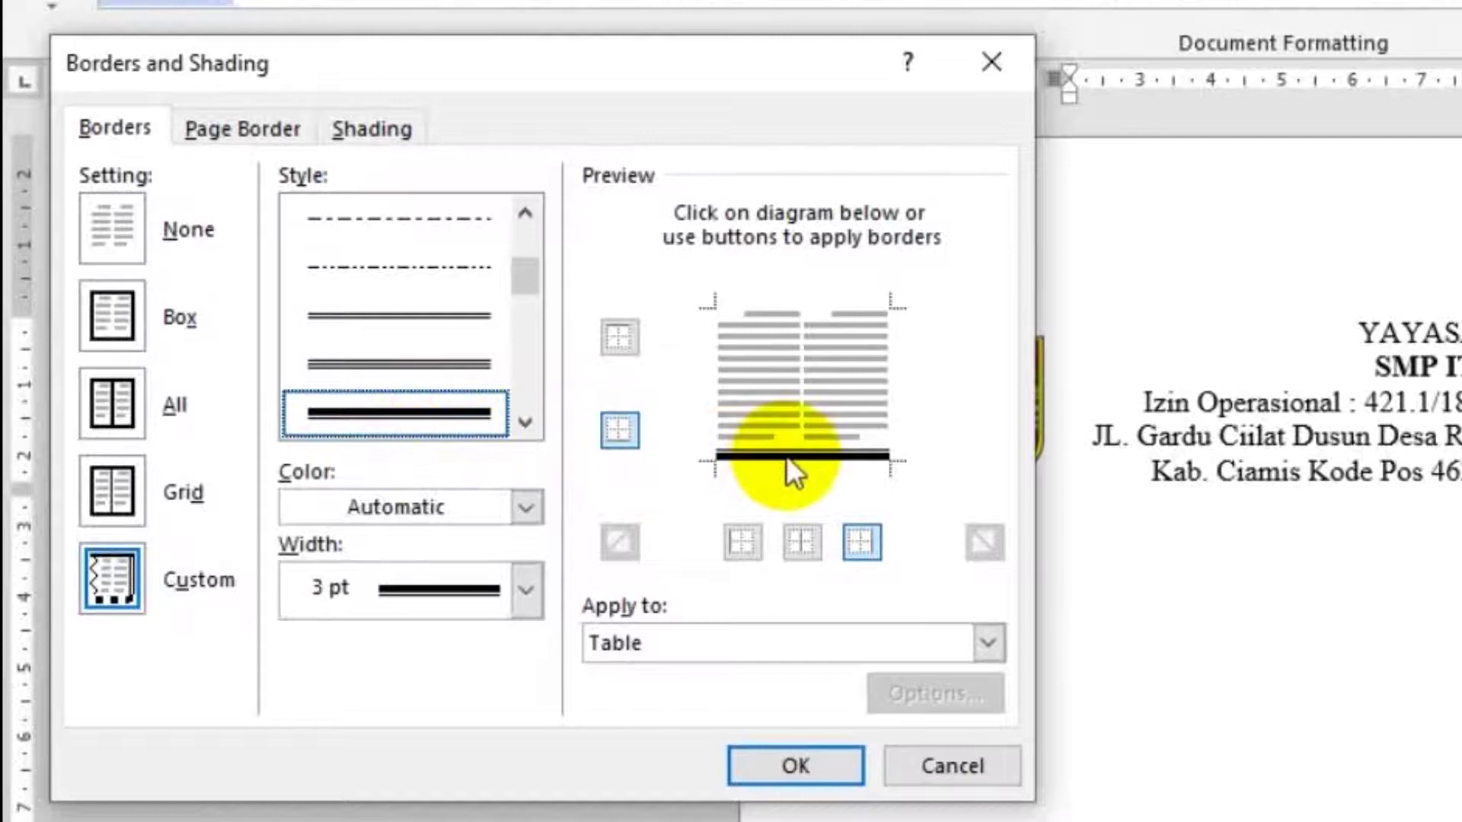
click(794, 473)
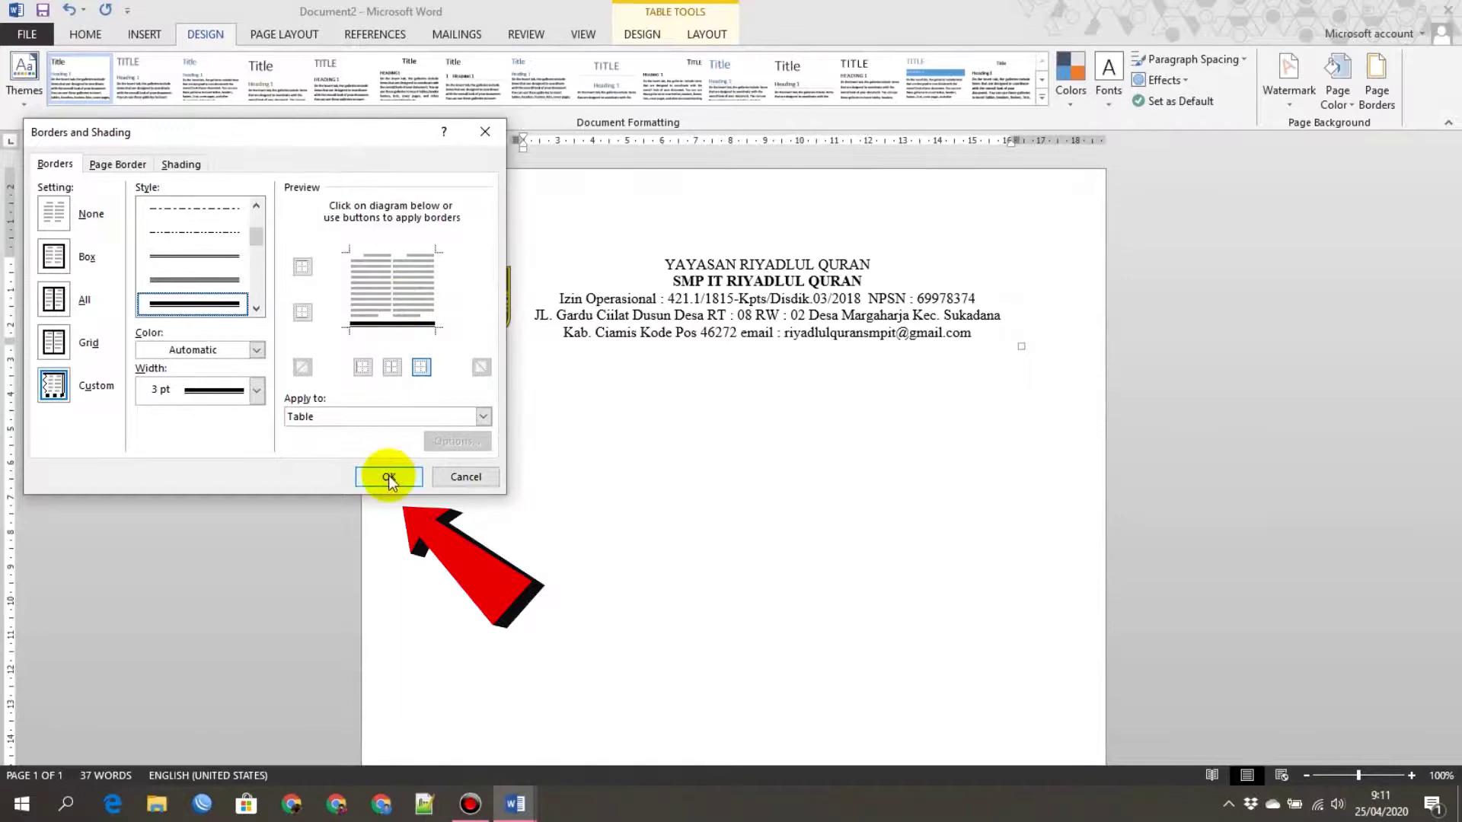
click(257, 390)
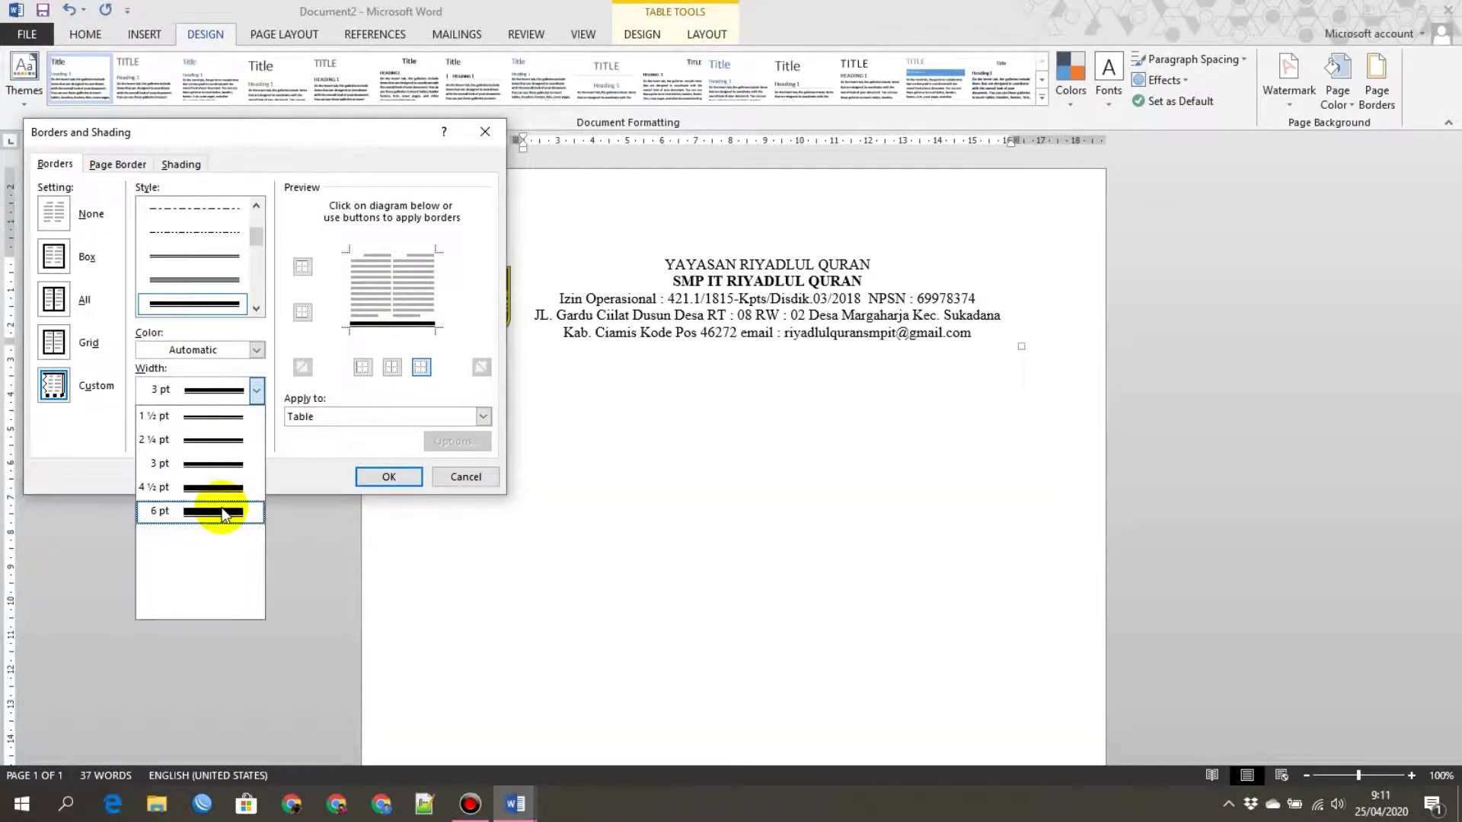
click(308, 446)
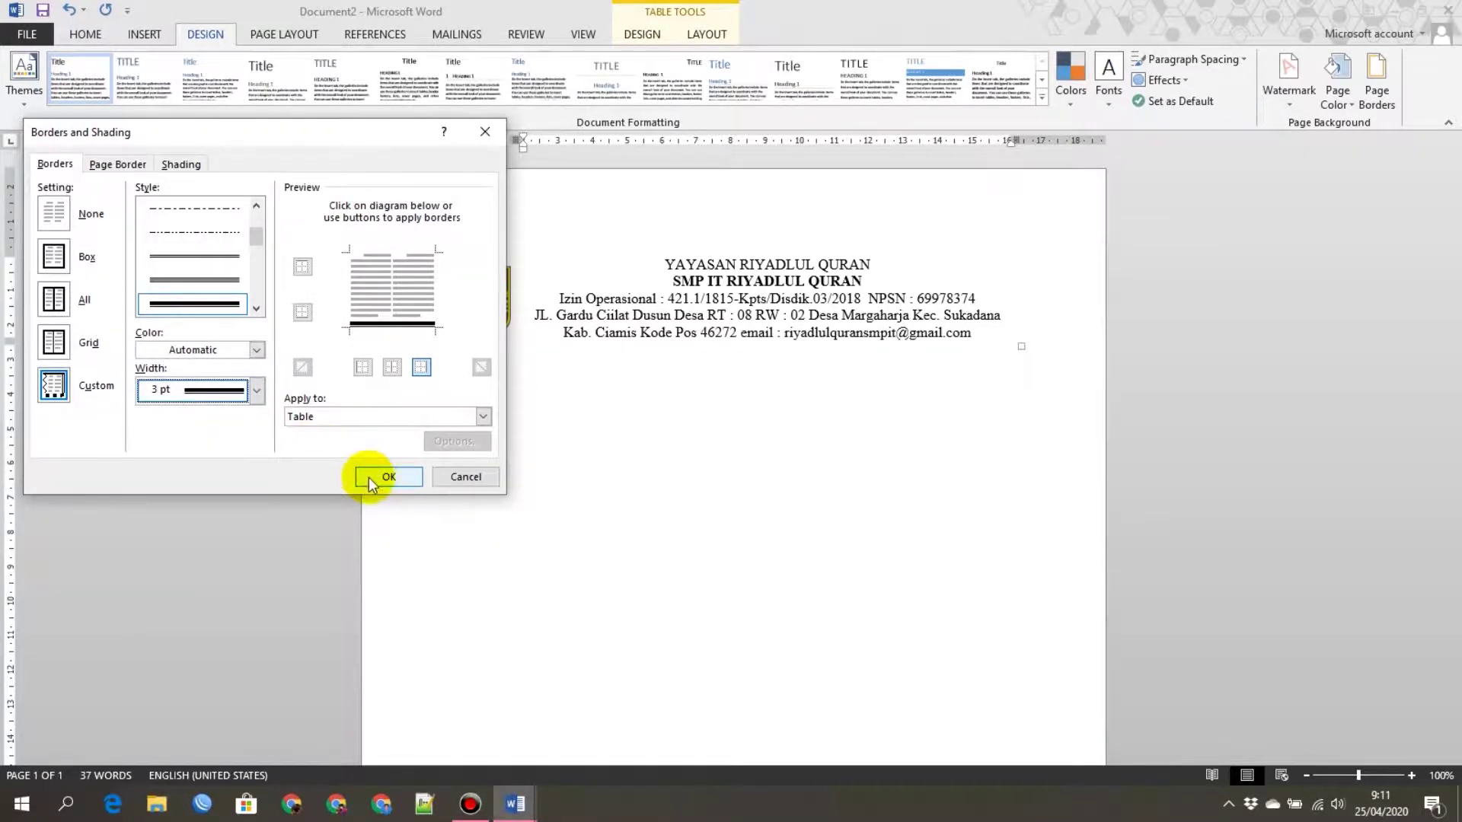
click(371, 478)
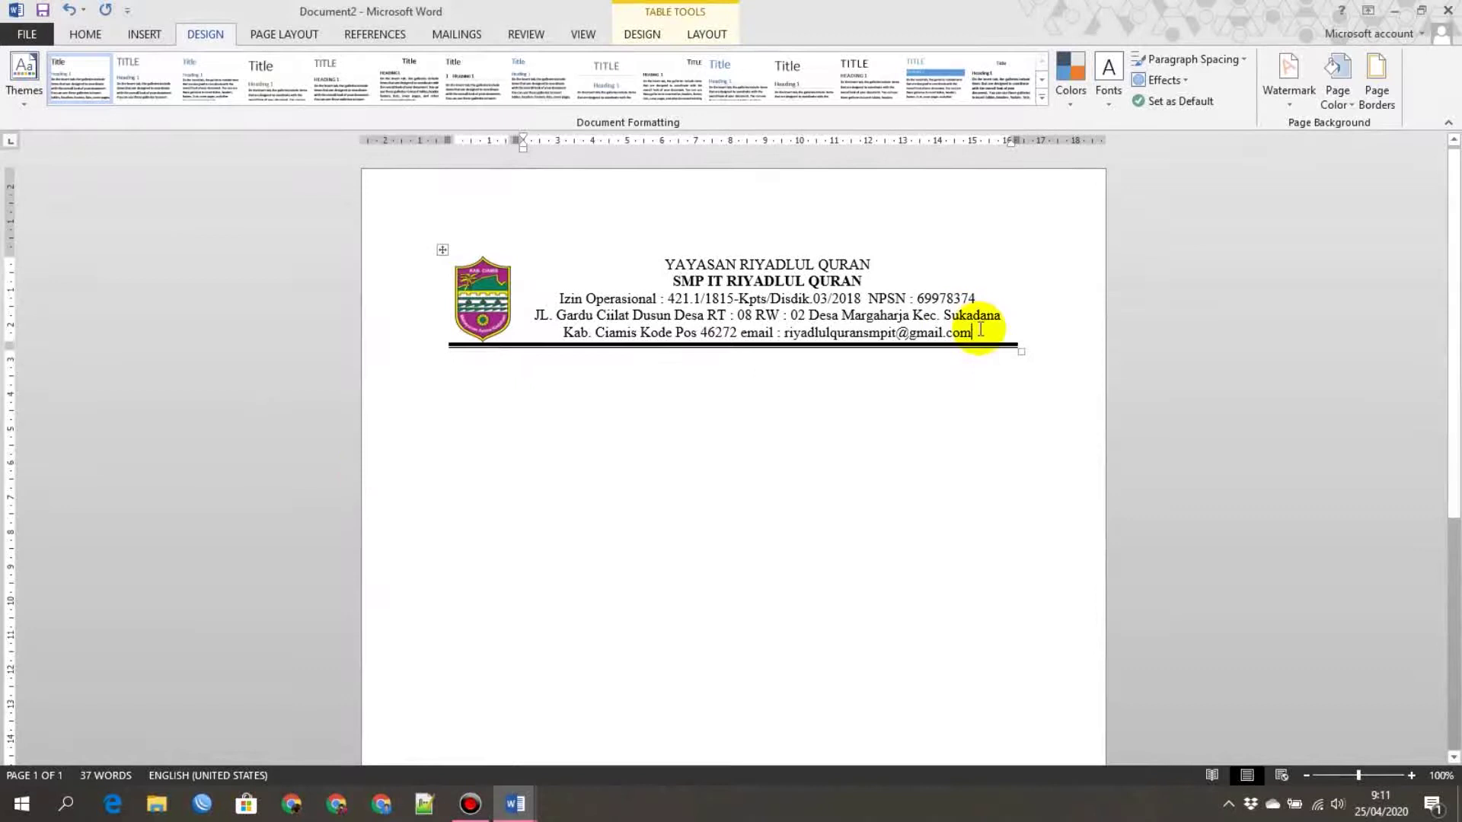
Step: Resize the logo by its corner handle and add a blank line after the email address
click(498, 334)
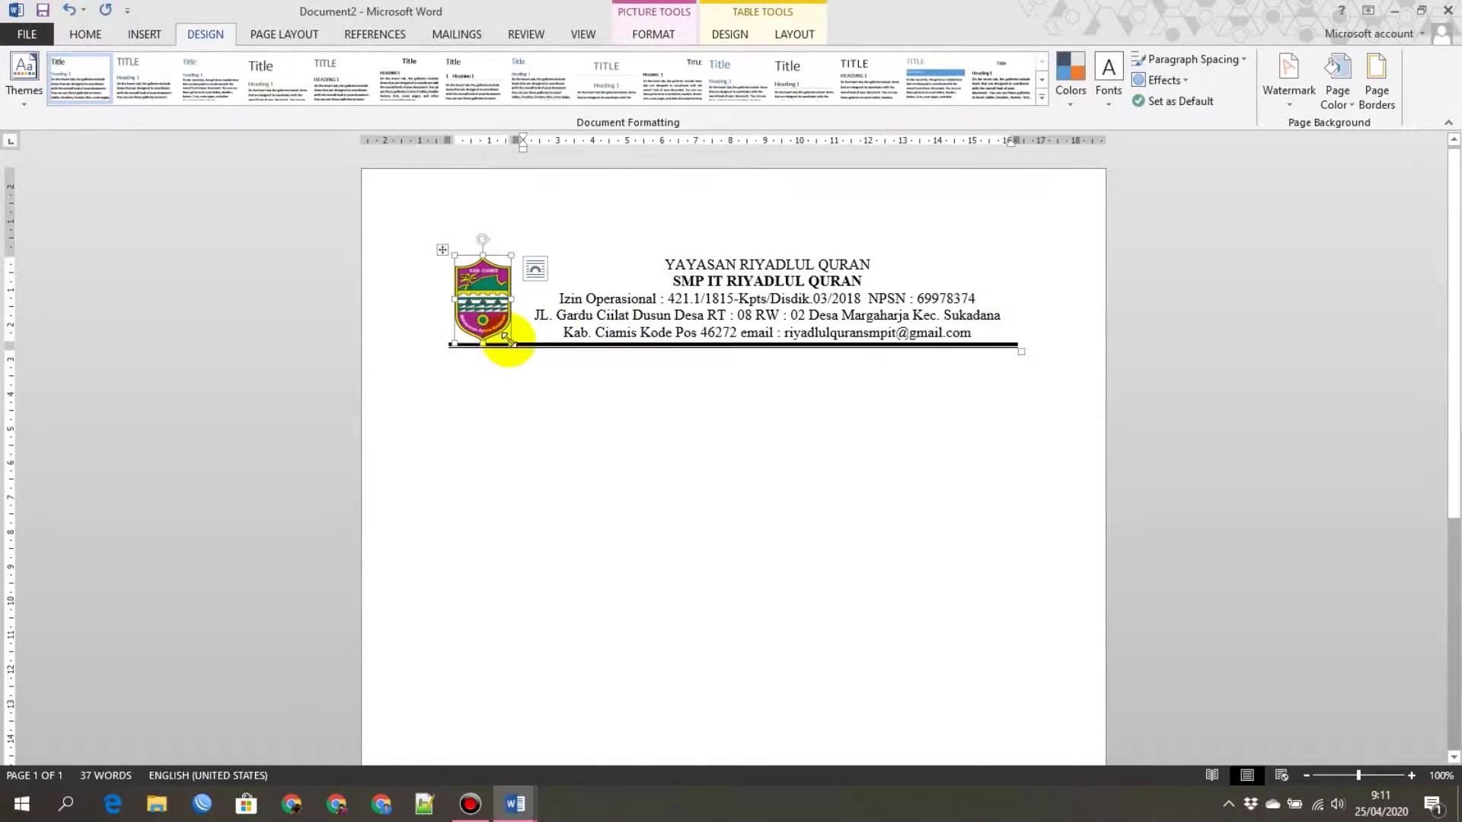
drag(509, 341, 506, 338)
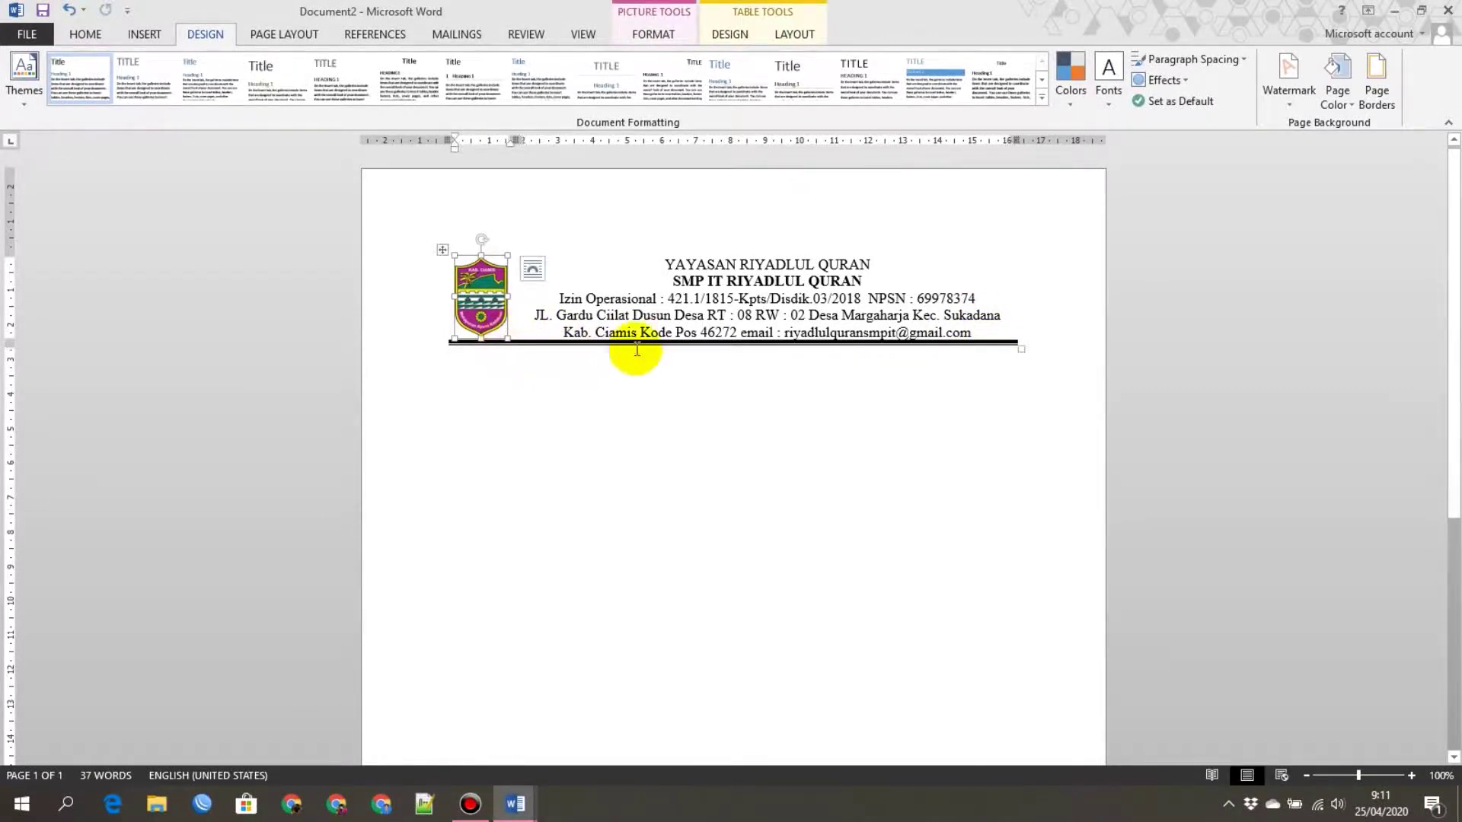
click(993, 329)
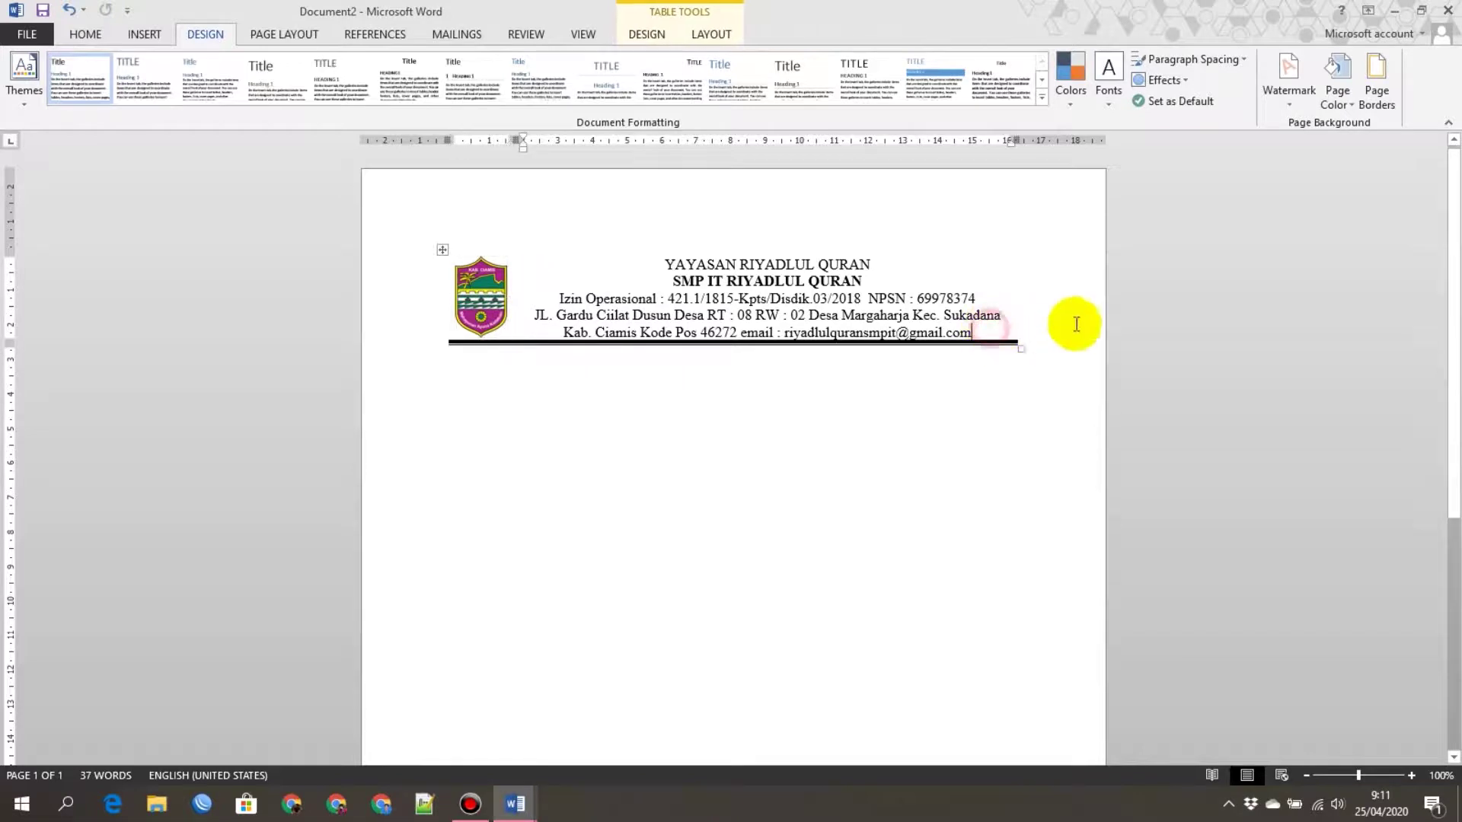
key(Return)
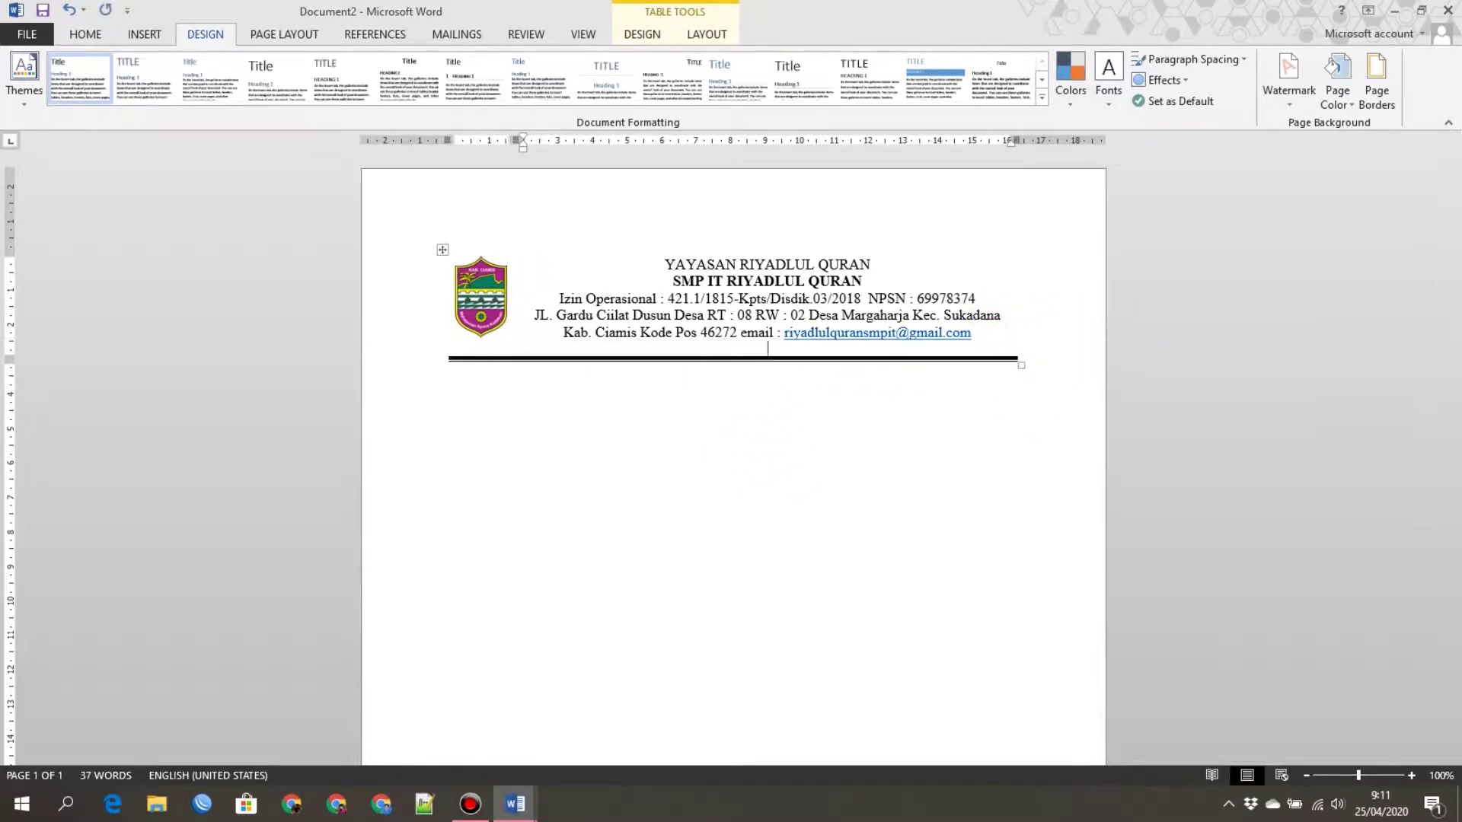
click(478, 295)
click(502, 331)
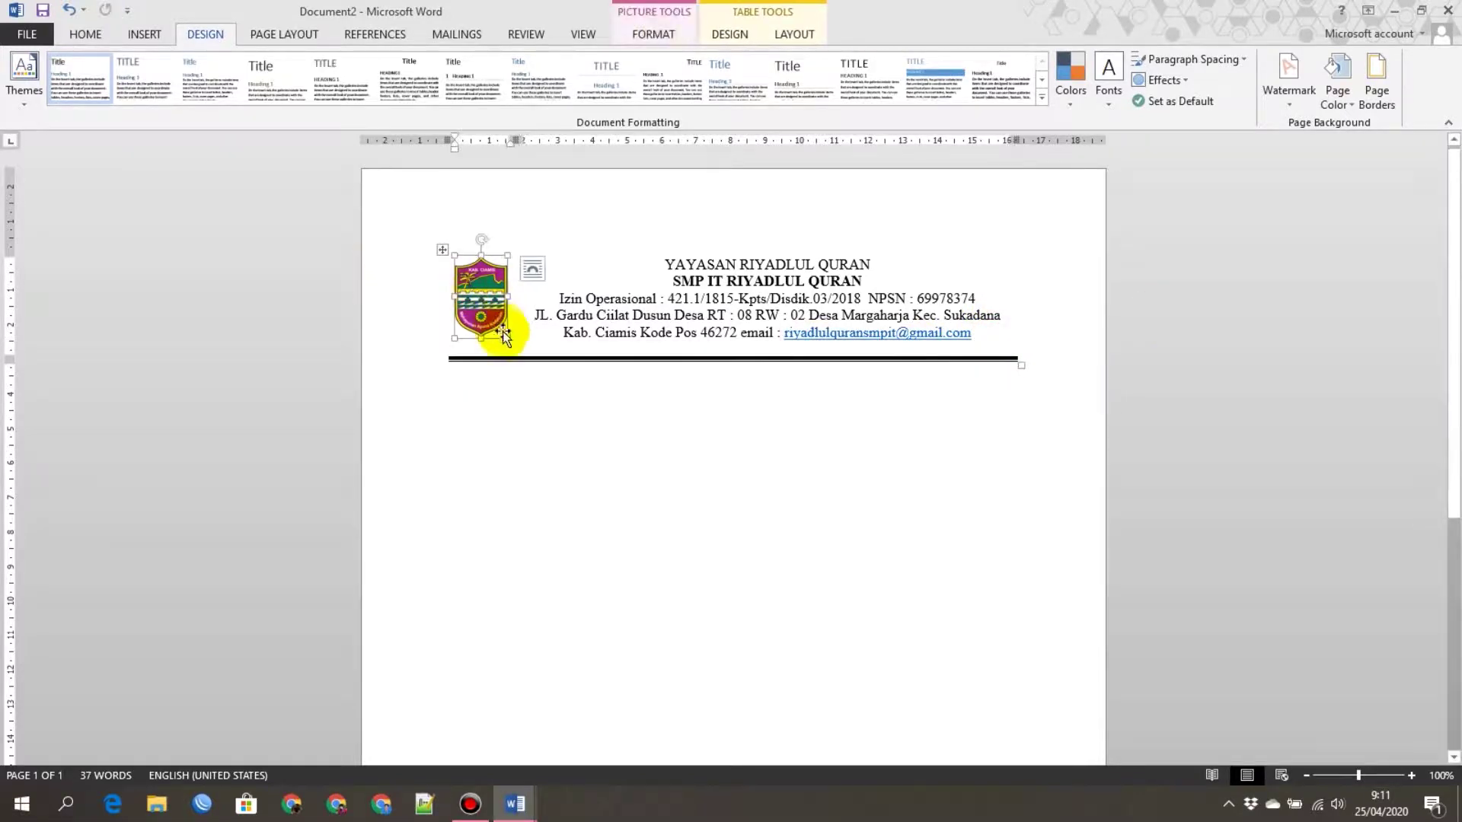
drag(507, 337, 513, 344)
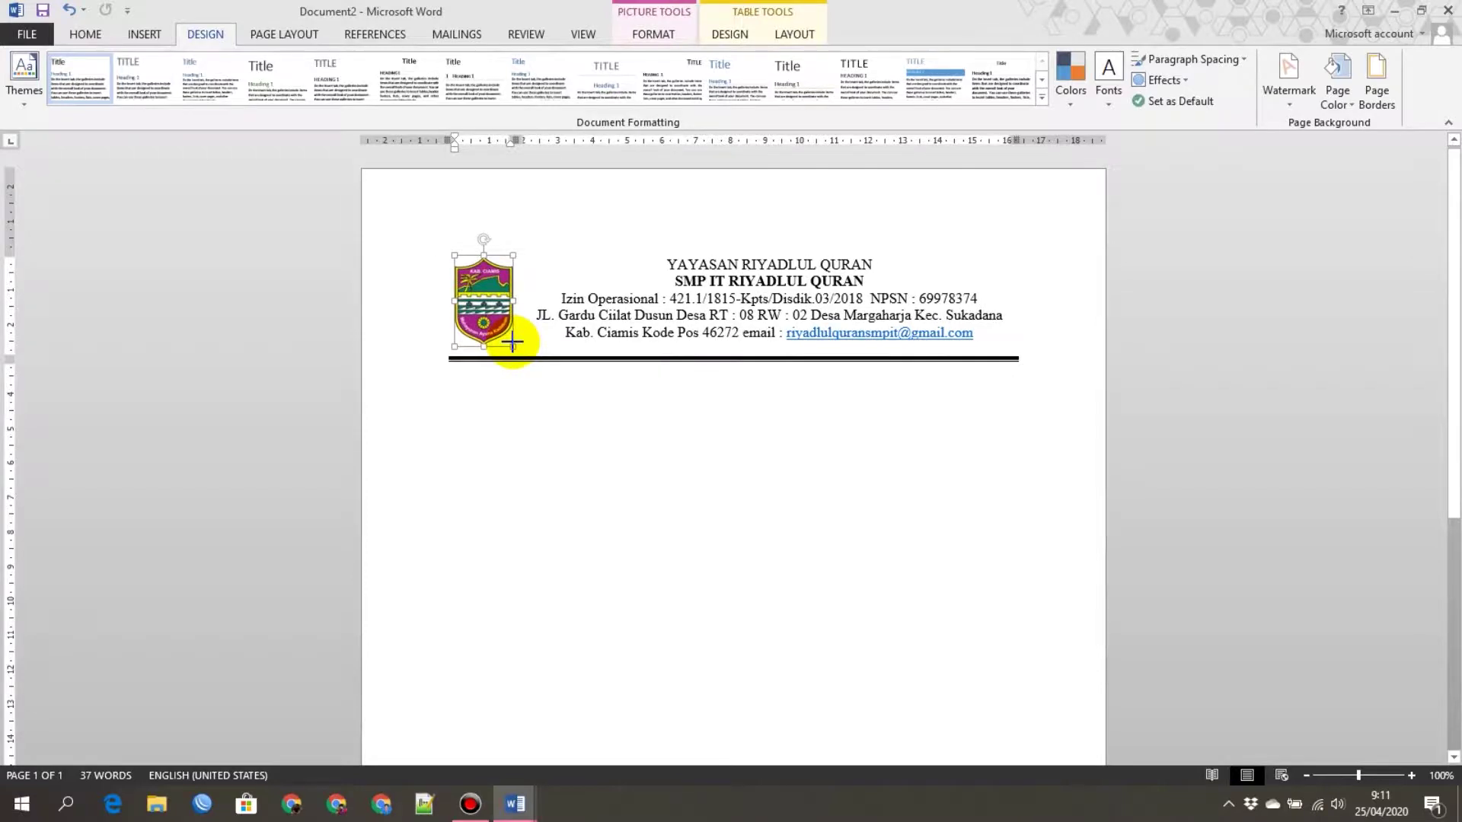
click(722, 403)
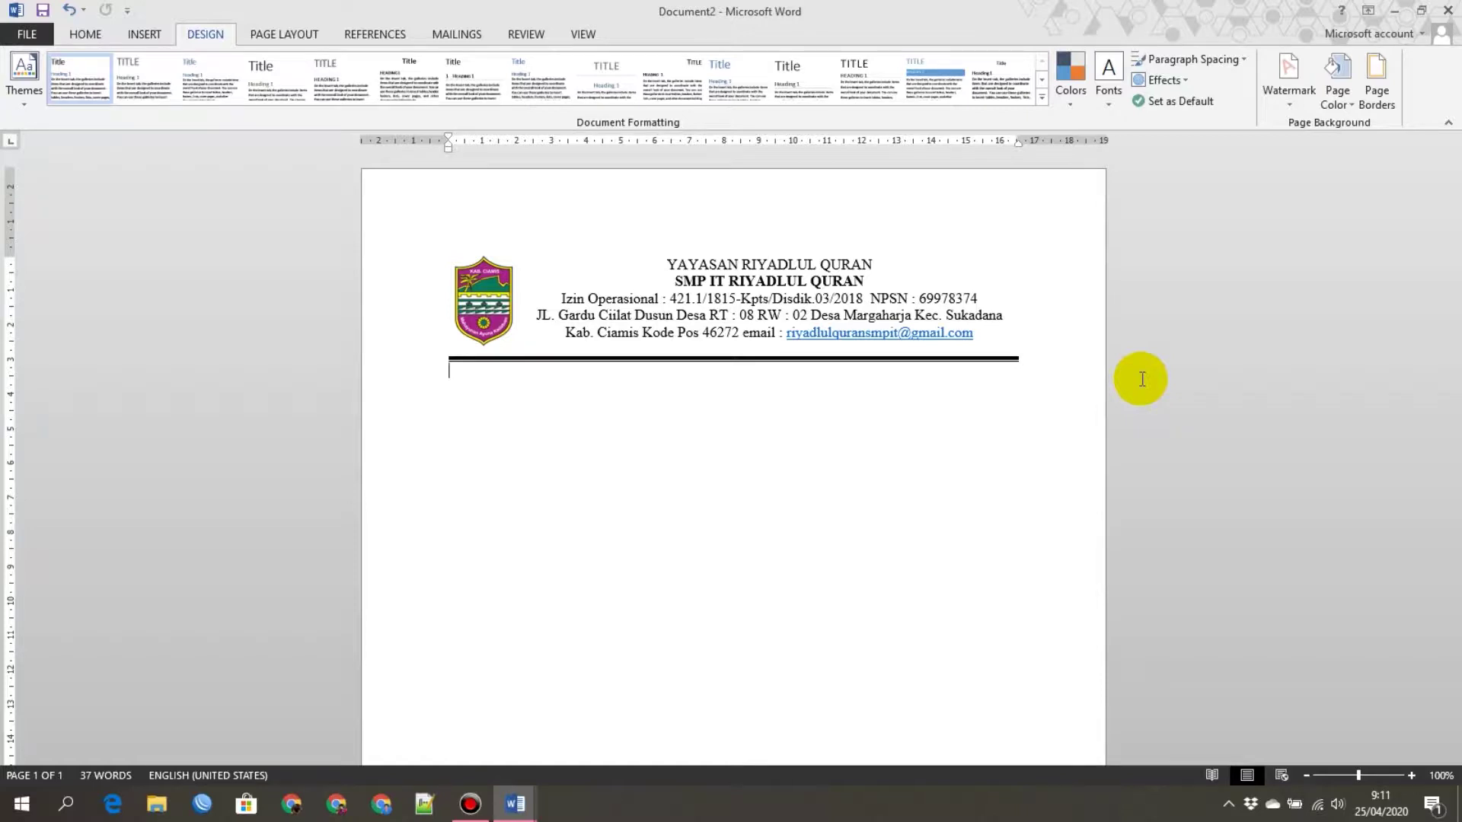
mouse_move(733, 303)
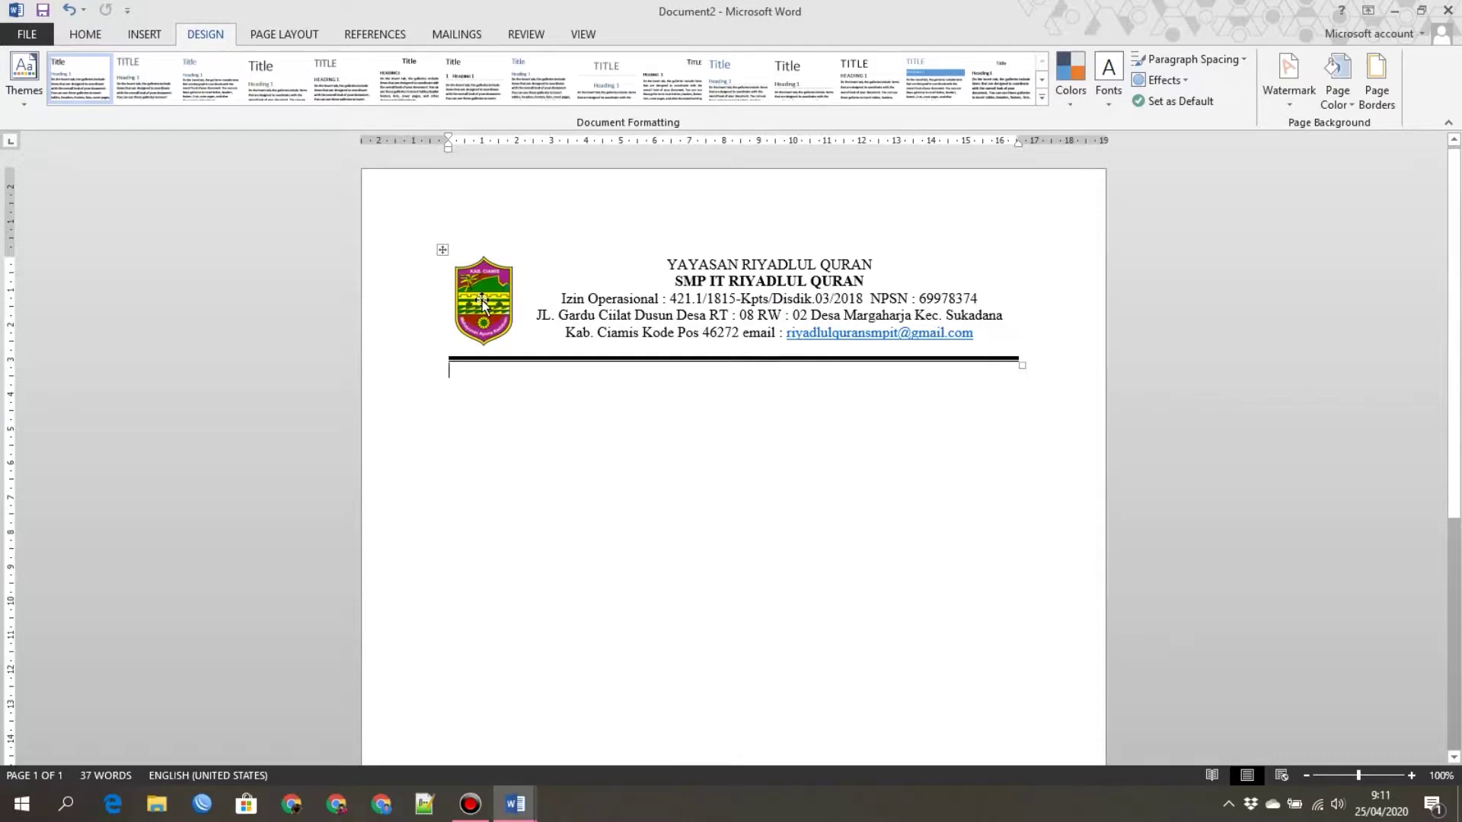
right_click(482, 300)
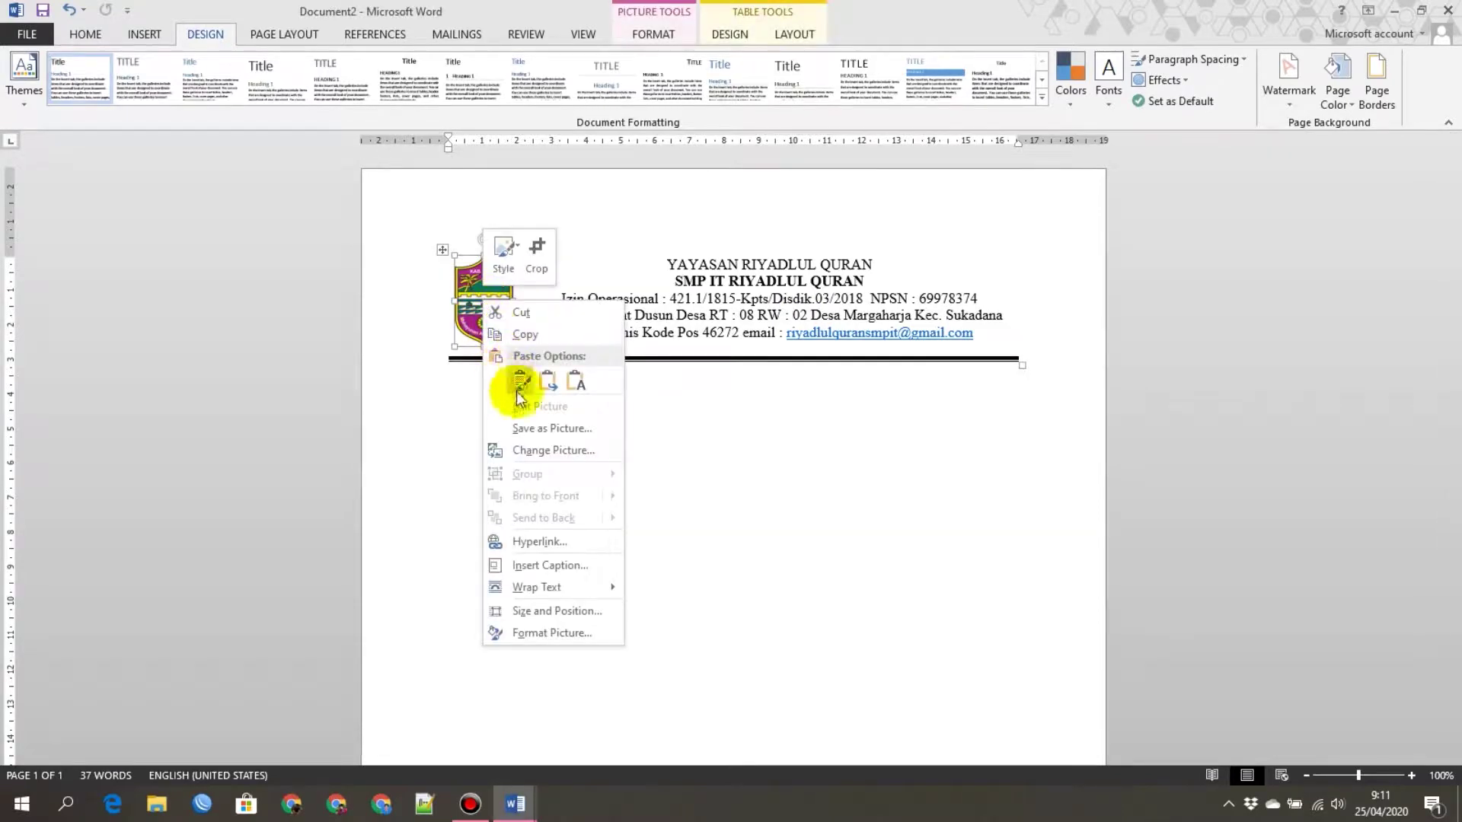
click(670, 399)
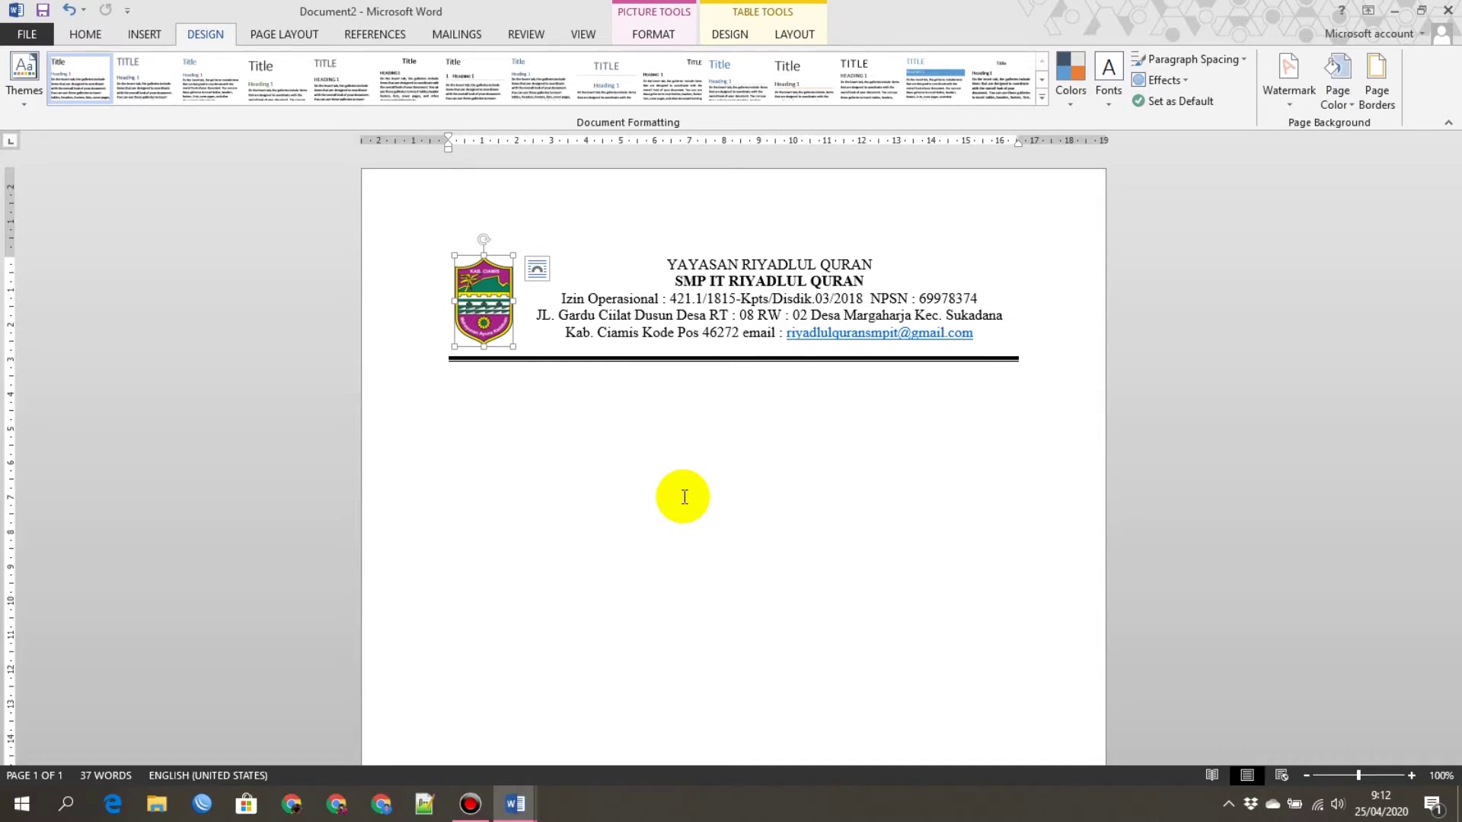
click(683, 496)
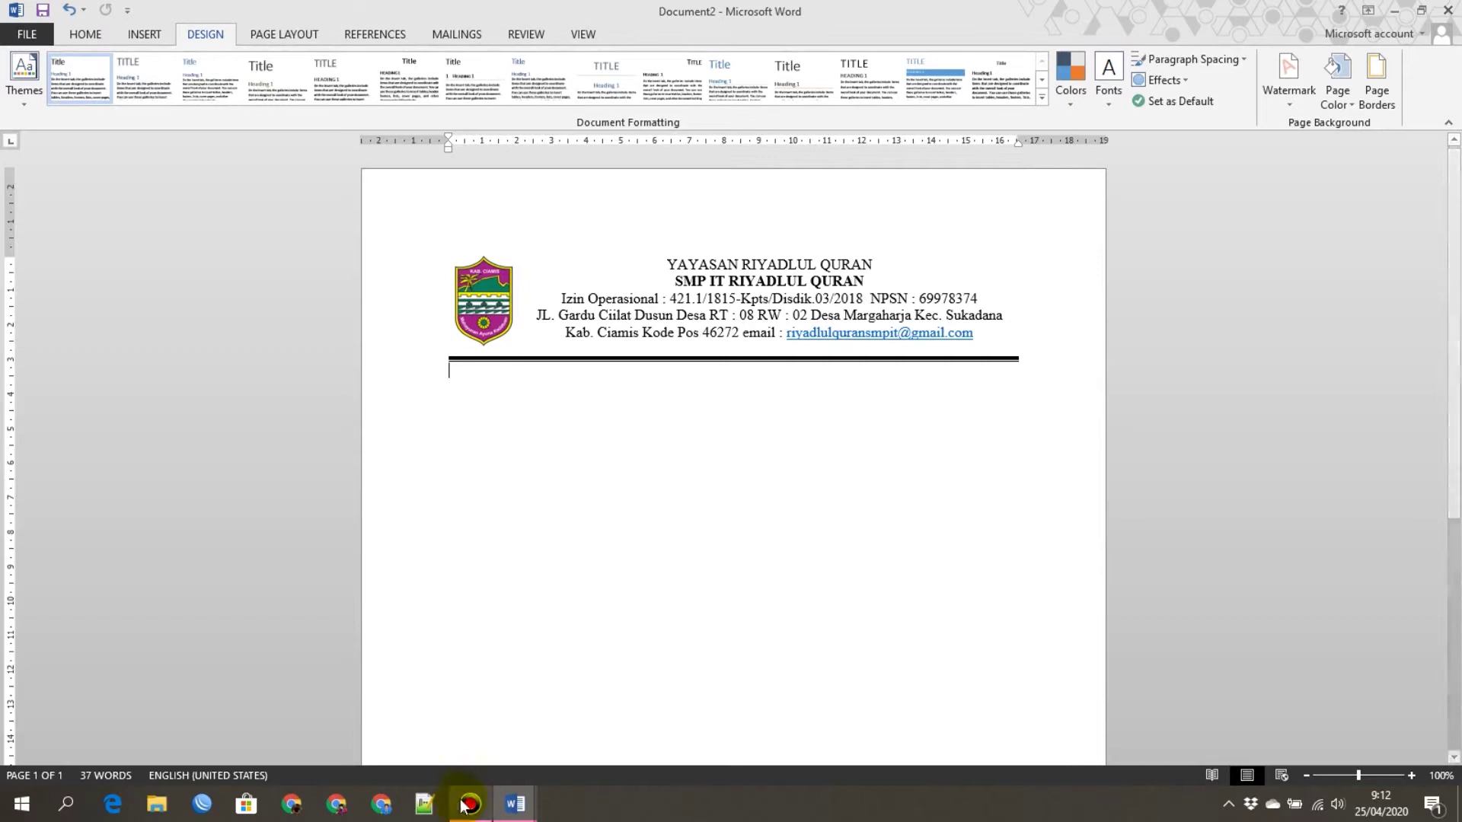
Step: Close Document2 and Document1, discarding the changes to both
click(1447, 10)
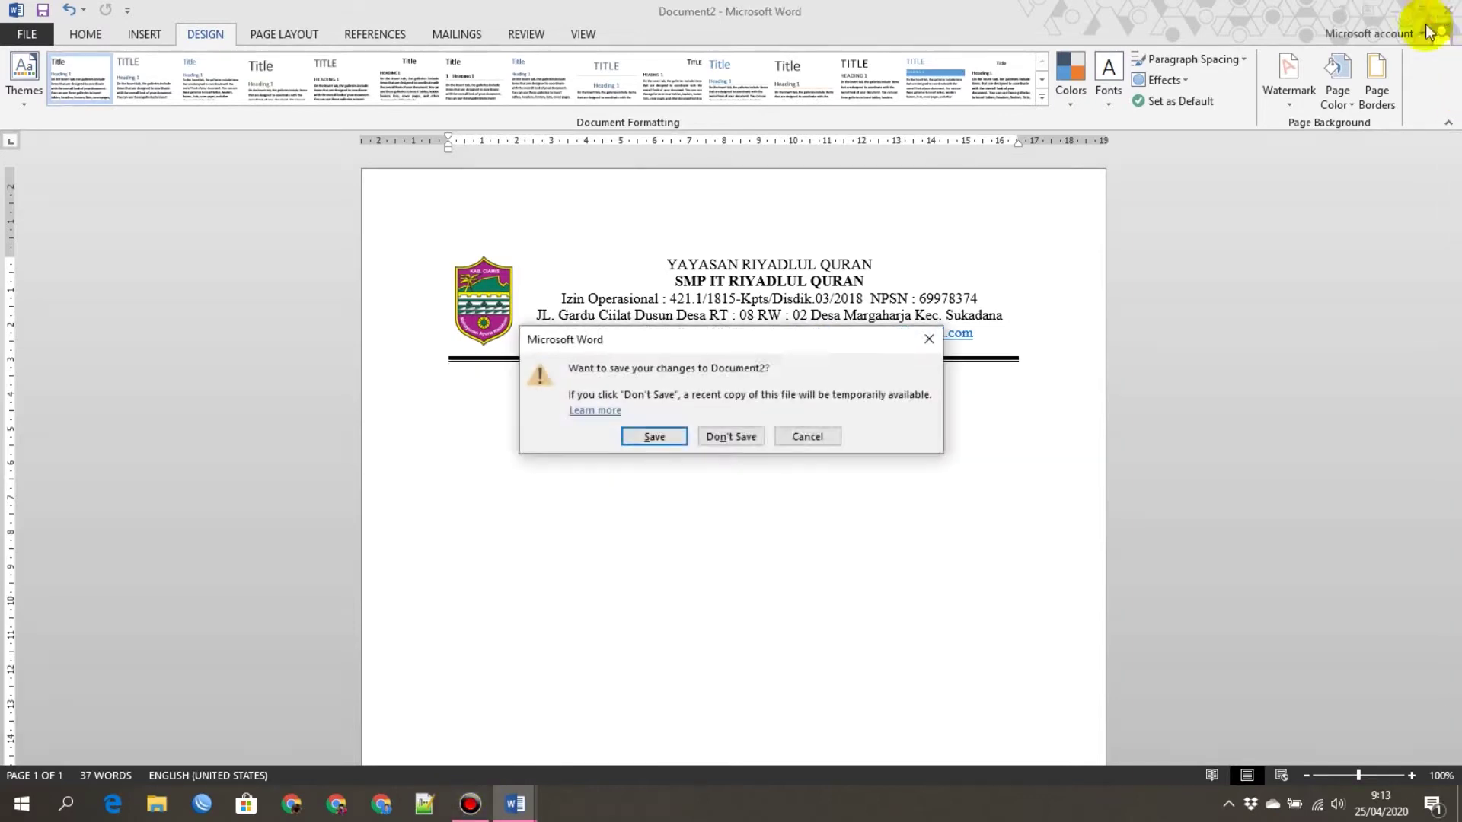
click(719, 432)
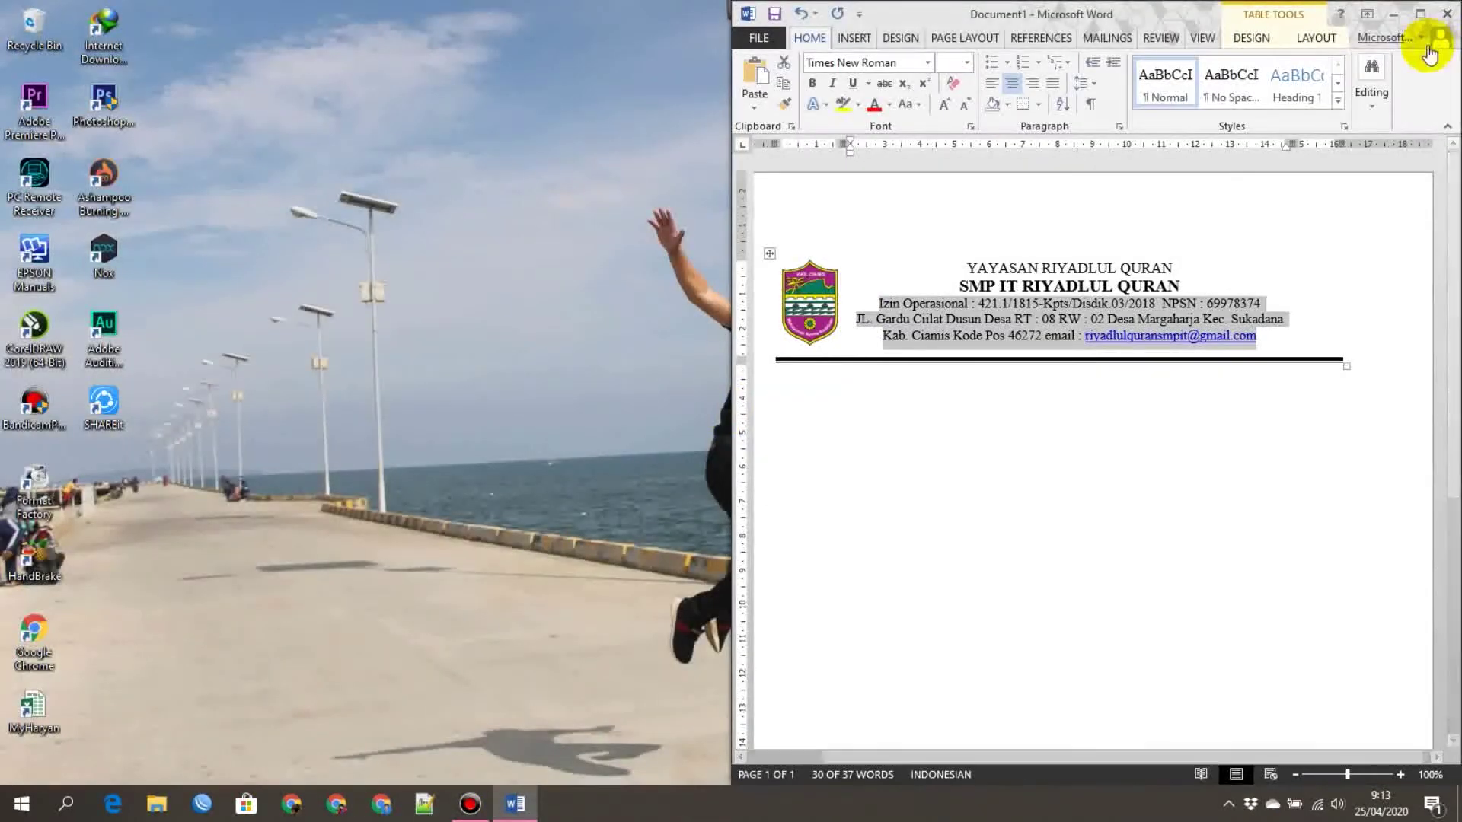
click(1447, 14)
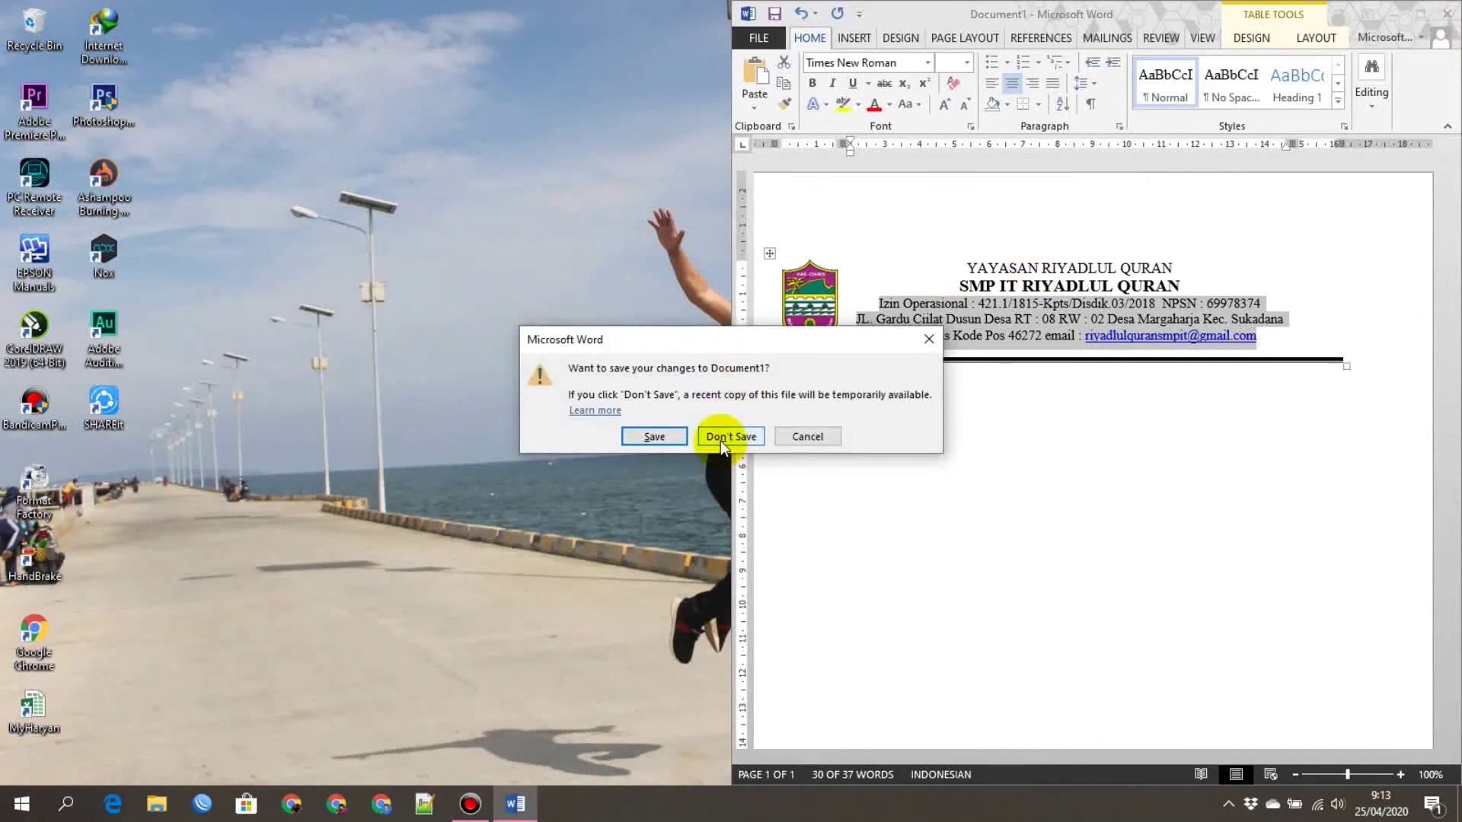
click(723, 438)
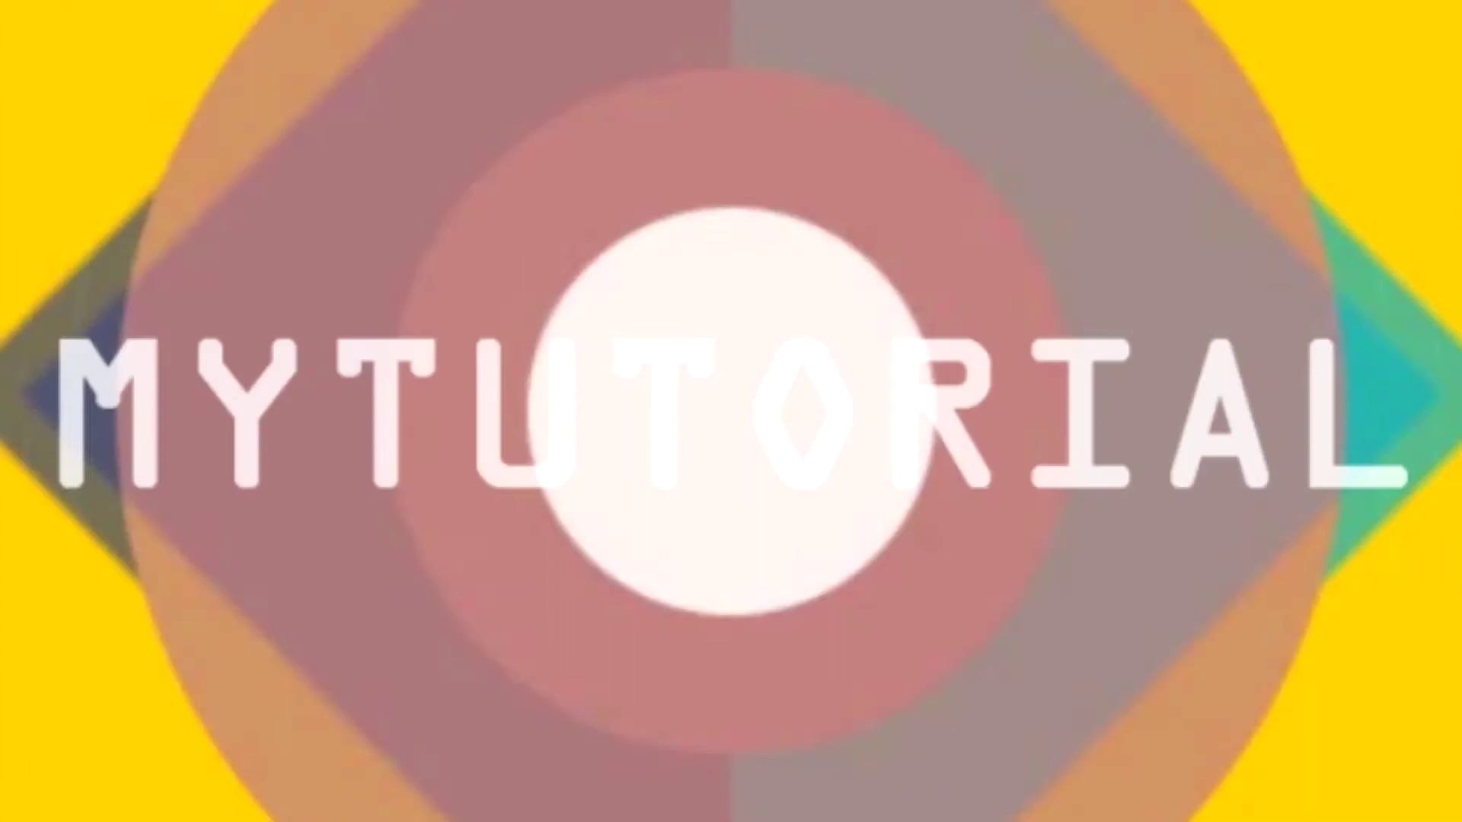